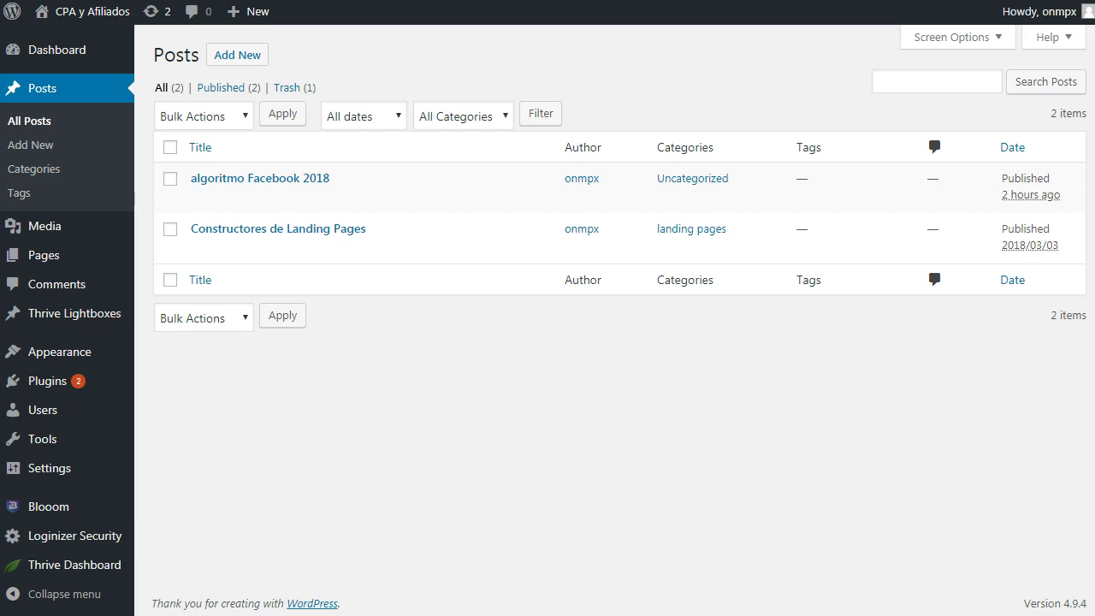
Open the Blooom plugin page and look through its YouTube trending videos
{"action": "left_click", "coordinate": [58, 513]}
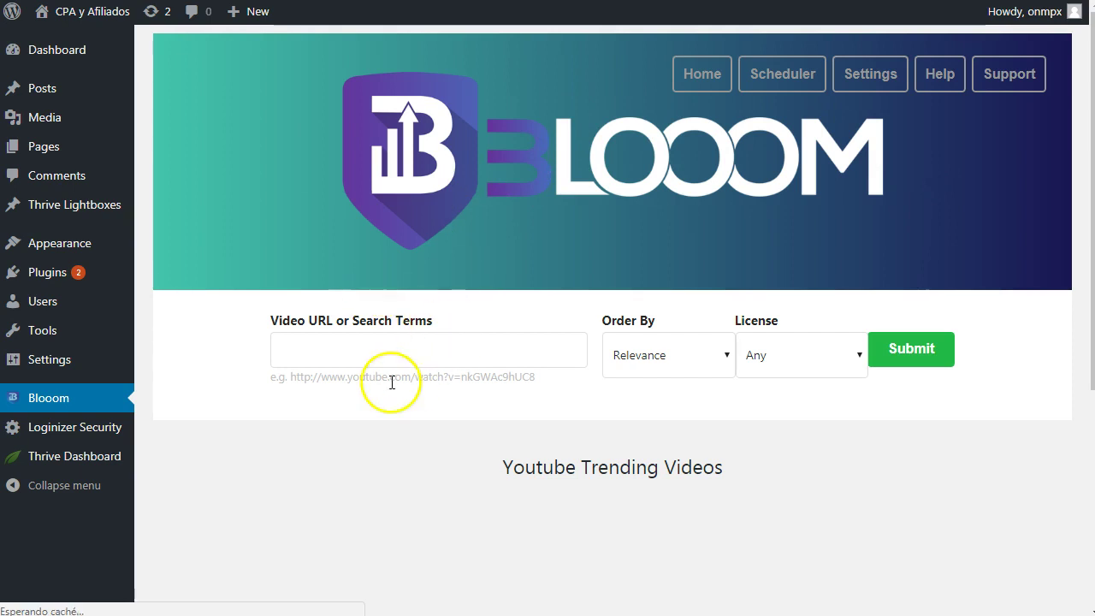
{"action": "scroll", "coordinate": [222, 377], "scroll_direction": "down", "scroll_amount": 2}
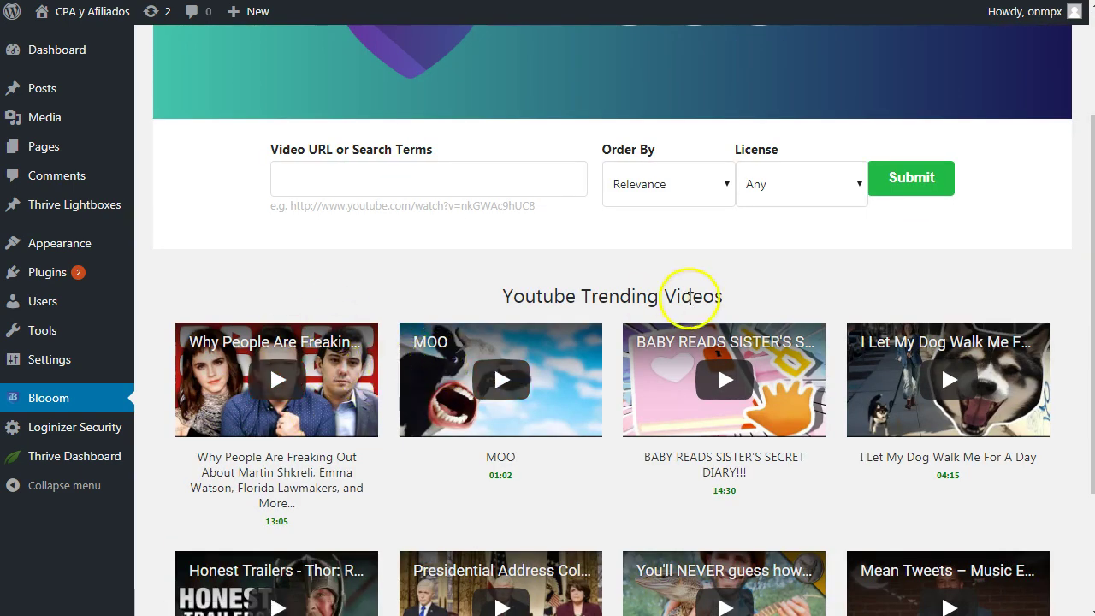
{"action": "scroll", "coordinate": [624, 354], "scroll_direction": "down", "scroll_amount": 1}
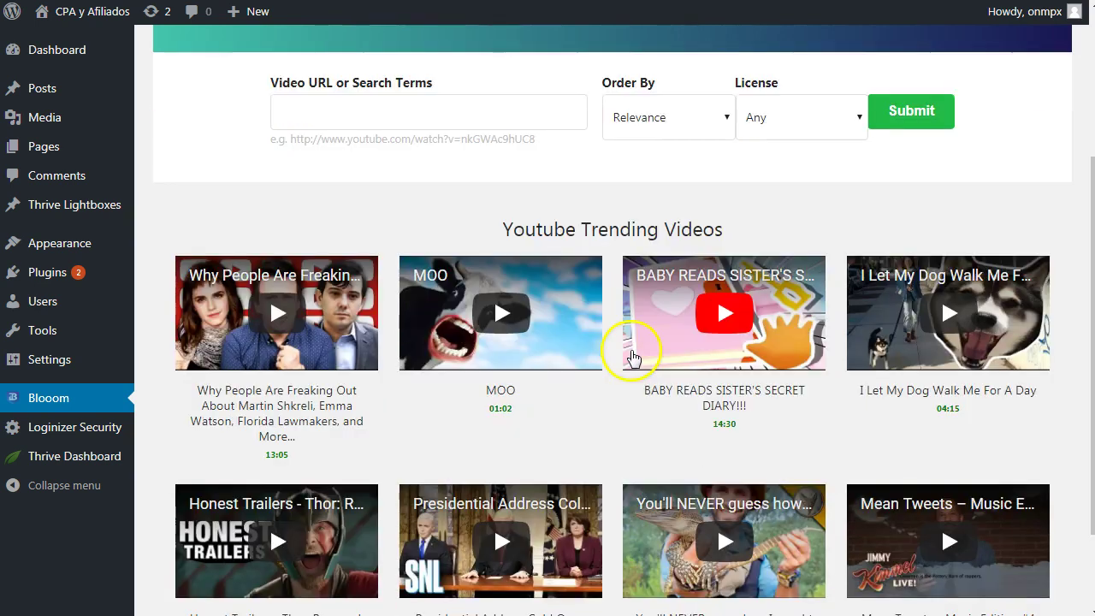
{"action": "scroll", "coordinate": [479, 390], "scroll_direction": "down", "scroll_amount": 1}
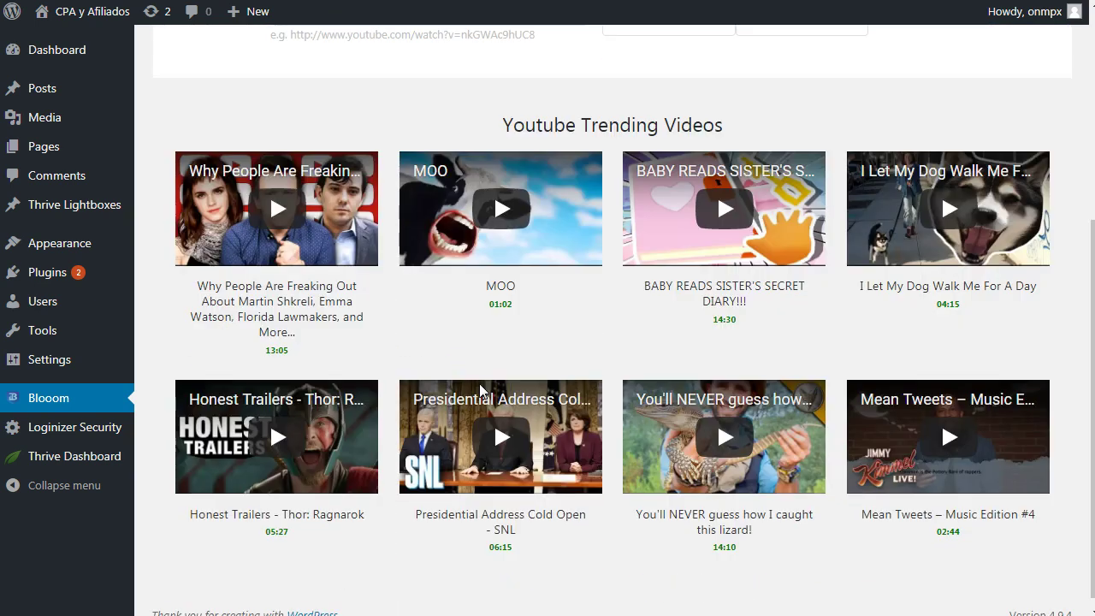
{"action": "scroll", "coordinate": [480, 402], "scroll_direction": "down", "scroll_amount": 1}
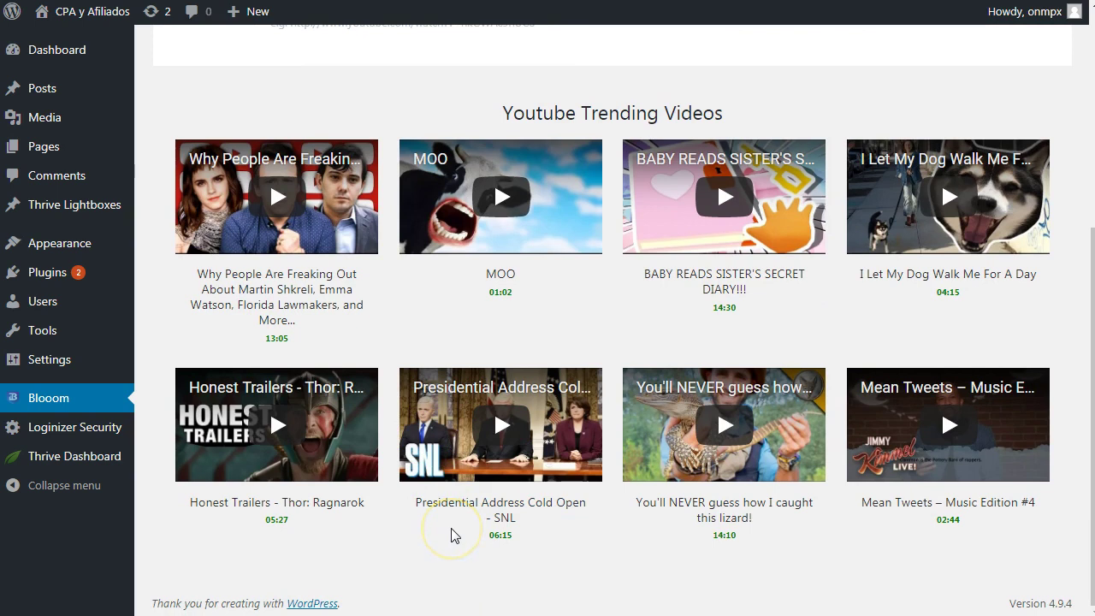
{"action": "scroll", "coordinate": [501, 418], "scroll_direction": "up", "scroll_amount": 2}
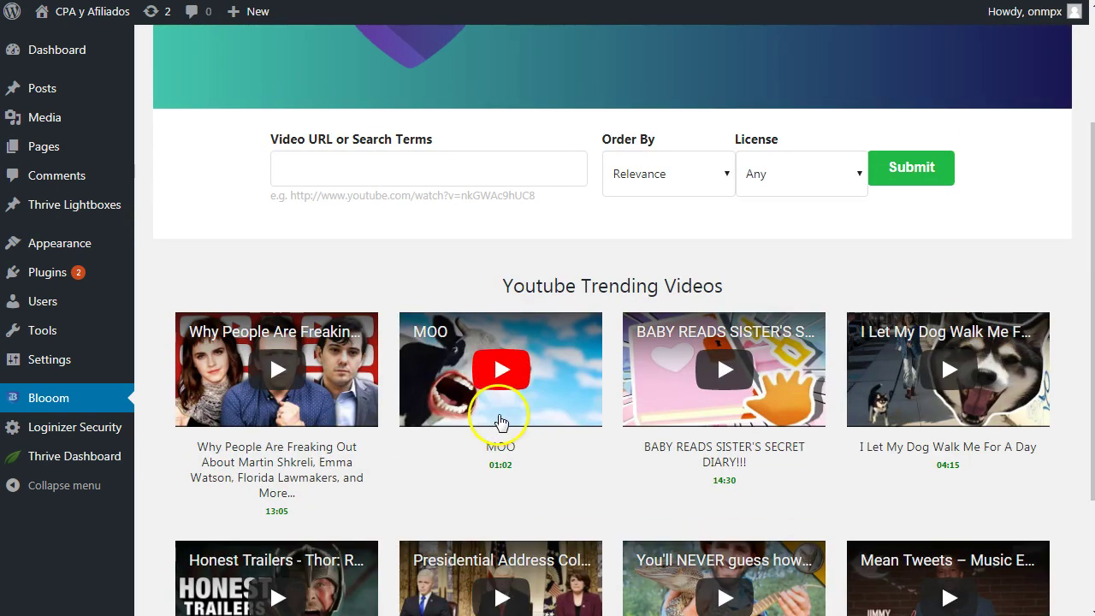
{"action": "scroll", "coordinate": [501, 422], "scroll_direction": "up", "scroll_amount": 1}
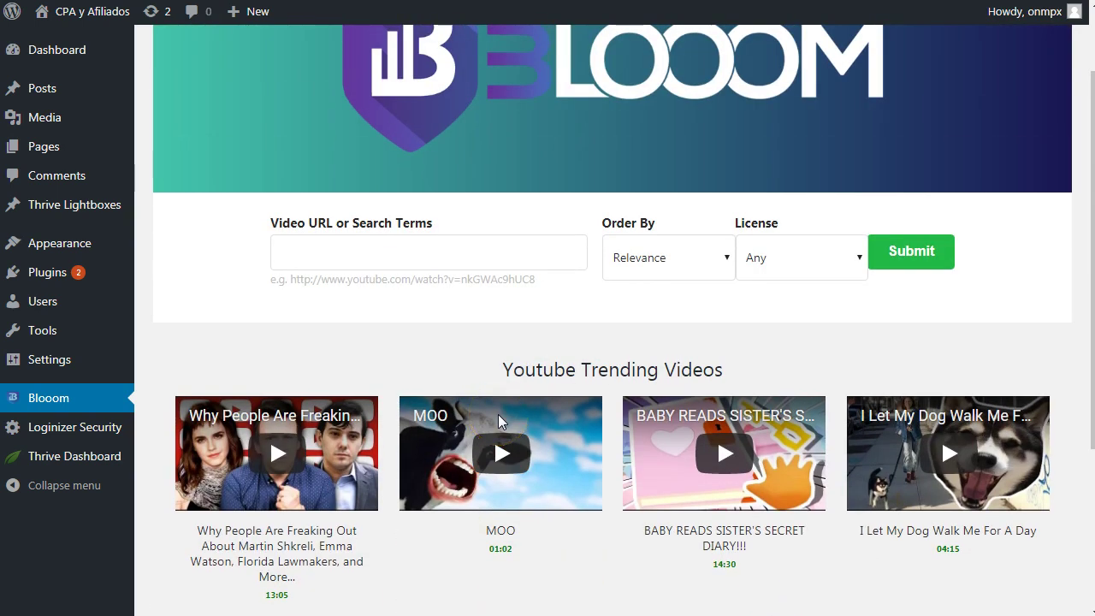
{"action": "scroll", "coordinate": [500, 418], "scroll_direction": "up", "scroll_amount": 1}
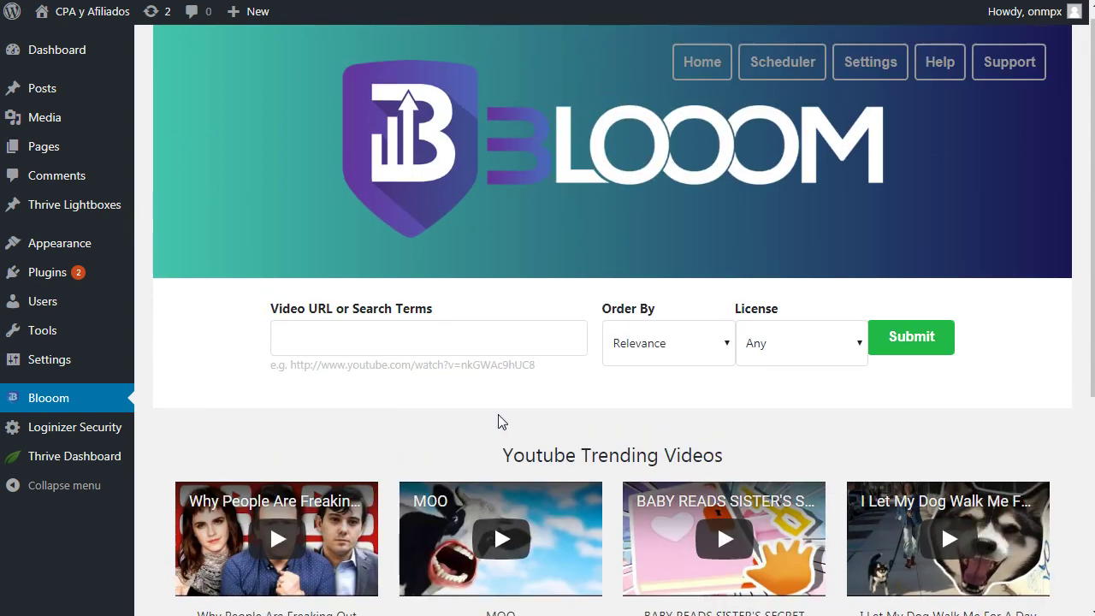
{"action": "scroll", "coordinate": [501, 422], "scroll_direction": "up", "scroll_amount": 1}
{"action": "left_click", "coordinate": [278, 436]}
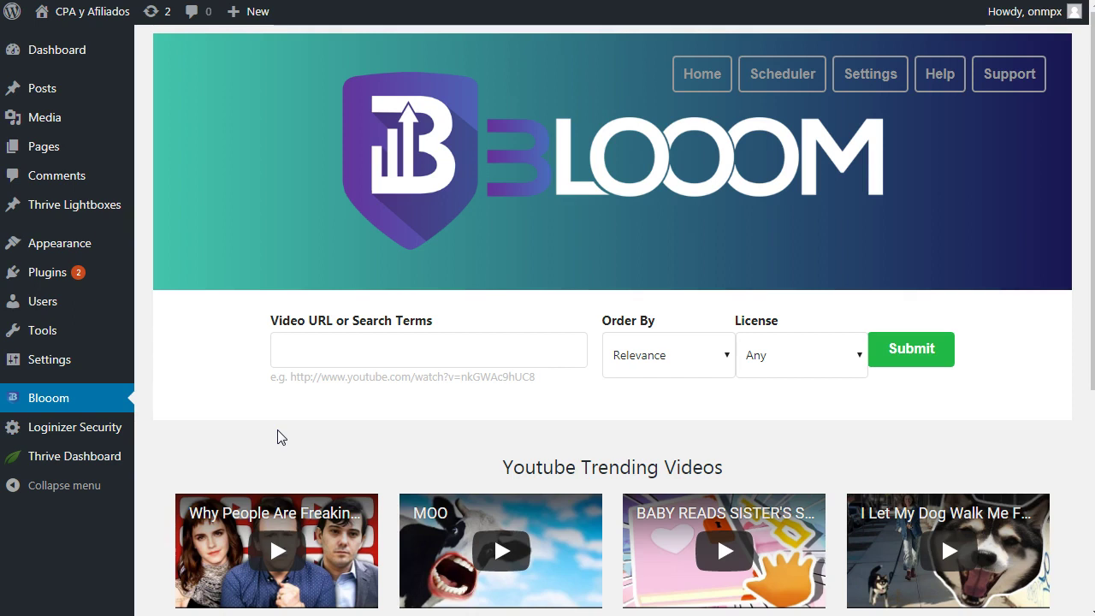
Search Blooom for "CPA Marketing" videos, ordered by Relevance and with the license set to Any
{"action": "left_click", "coordinate": [403, 343]}
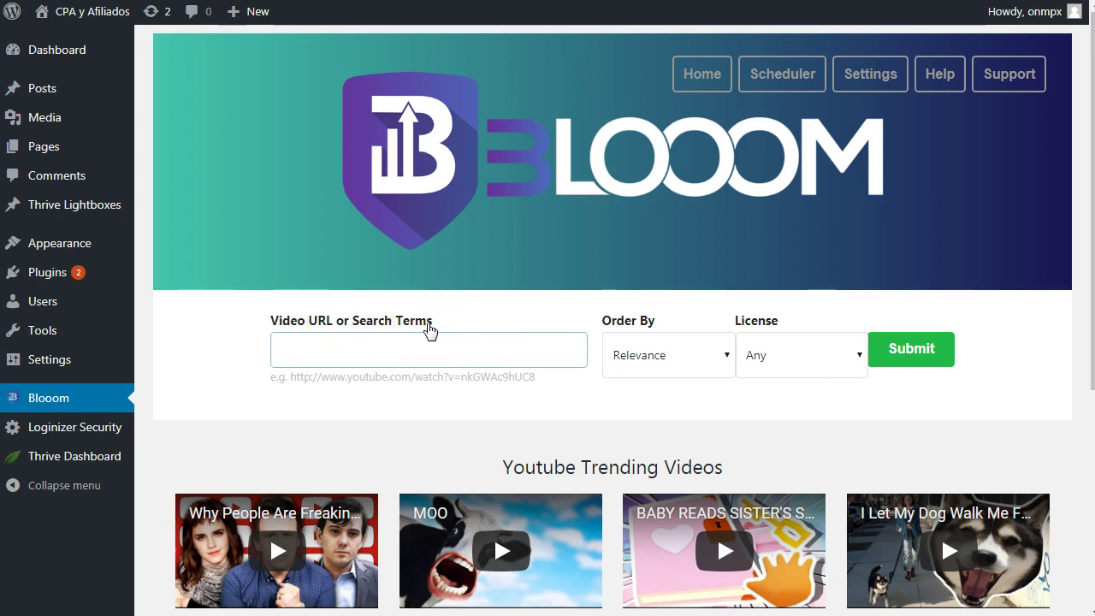
{"action": "left_click", "coordinate": [671, 355]}
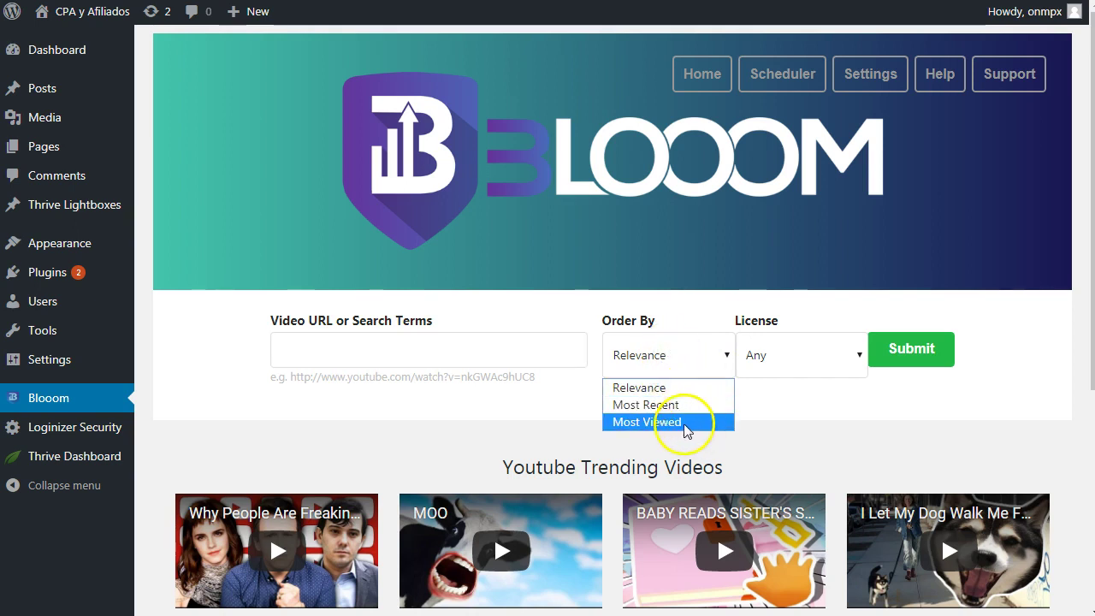
{"action": "left_click", "coordinate": [789, 361]}
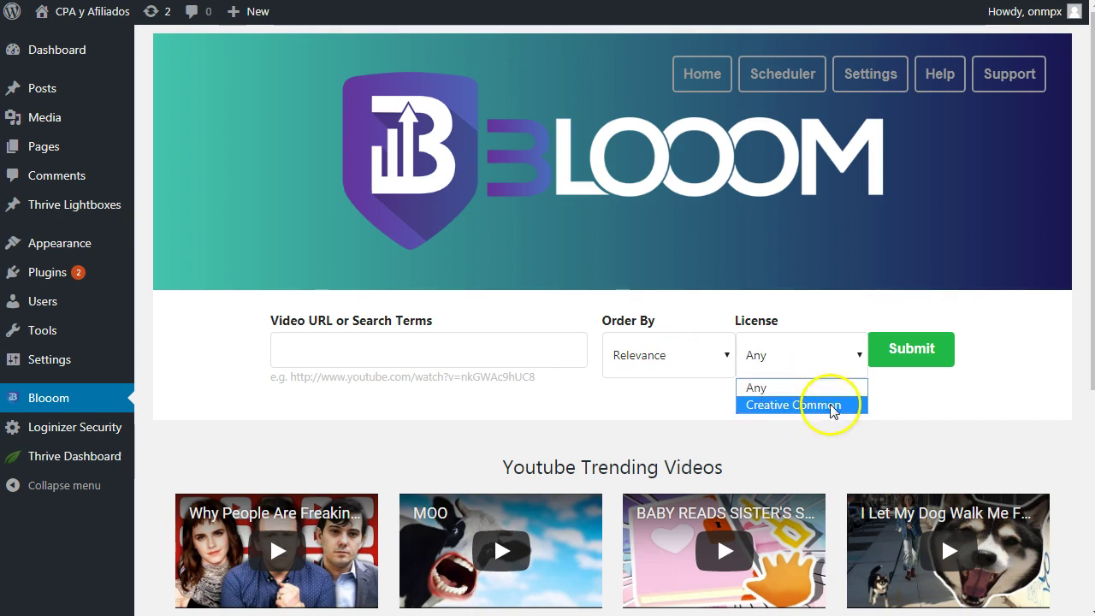
{"action": "left_click", "coordinate": [500, 360]}
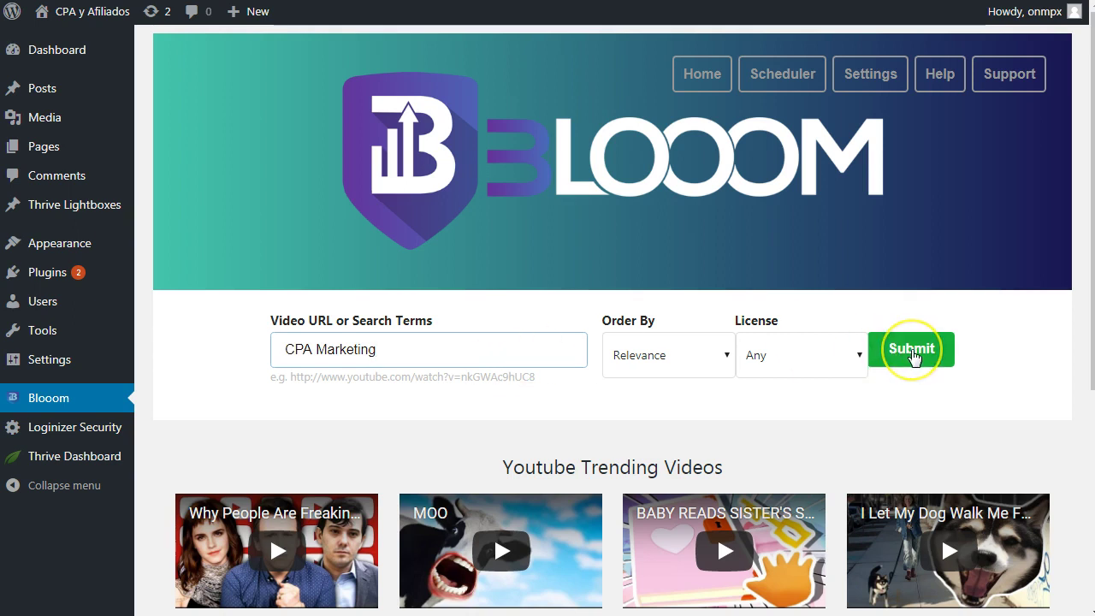
{"action": "left_click", "coordinate": [912, 352]}
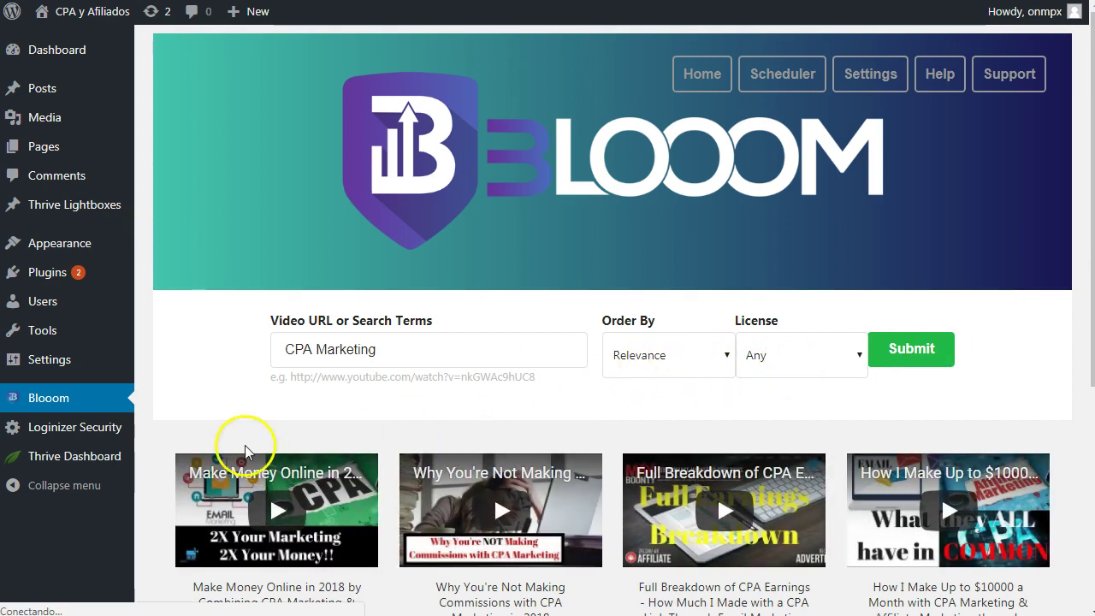
Examine the titles and durations of the videos on the first page of CPA Marketing results
{"action": "scroll", "coordinate": [197, 398], "scroll_direction": "down", "scroll_amount": 1}
{"action": "scroll", "coordinate": [193, 393], "scroll_direction": "down", "scroll_amount": 4}
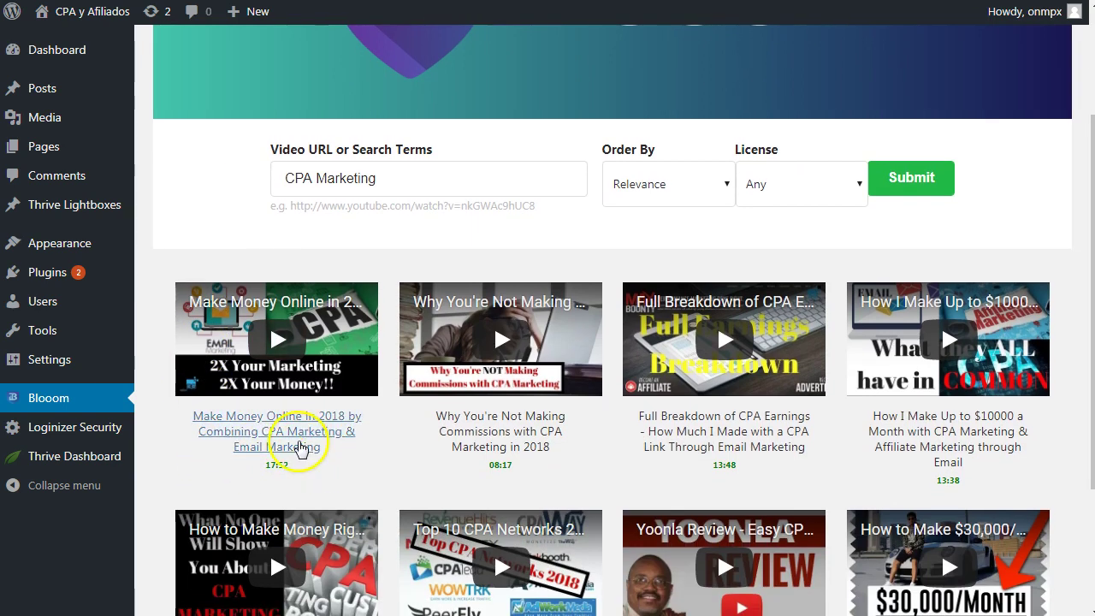
{"action": "left_click_drag", "start_coordinate": [265, 464], "coordinate": [300, 475]}
{"action": "left_click_drag", "start_coordinate": [440, 469], "coordinate": [532, 470]}
{"action": "left_click", "coordinate": [532, 471]}
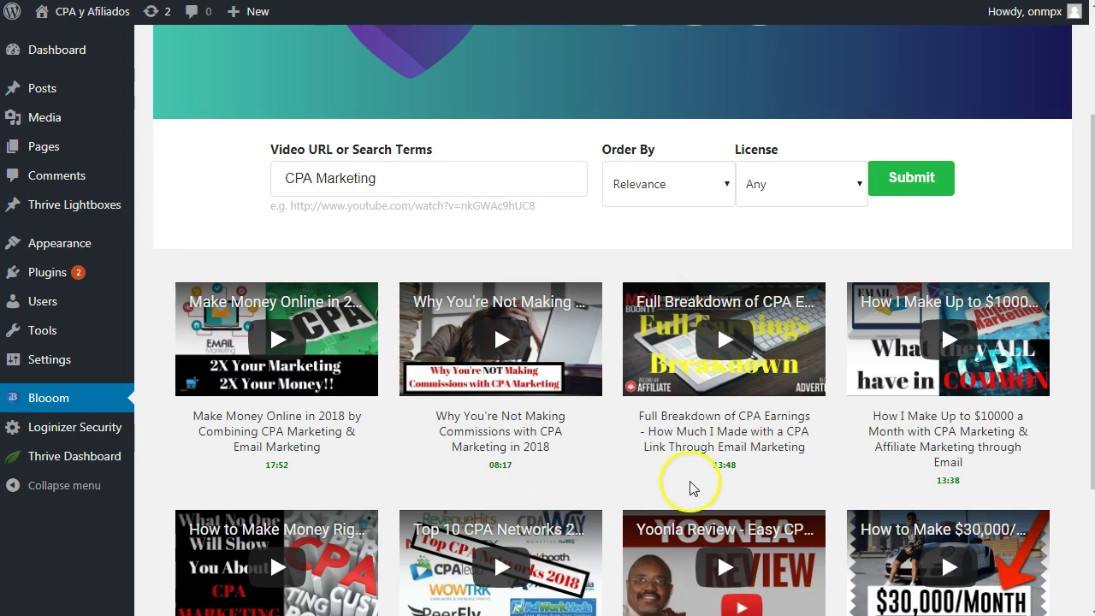
{"action": "left_click", "coordinate": [723, 470]}
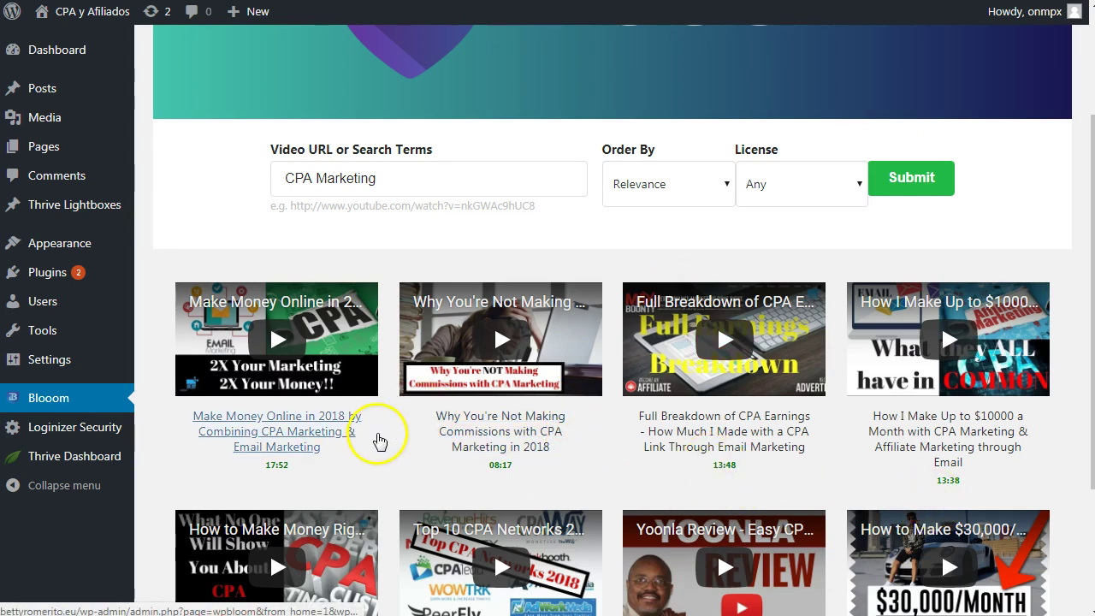
{"action": "scroll", "coordinate": [291, 449], "scroll_direction": "down", "scroll_amount": 1}
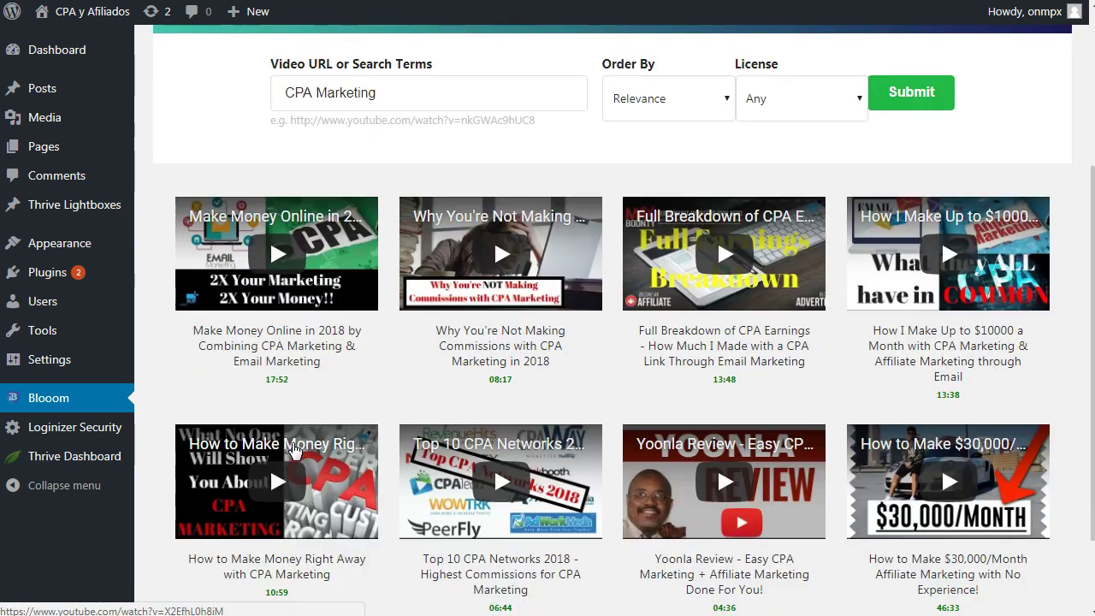
{"action": "scroll", "coordinate": [272, 532], "scroll_direction": "down", "scroll_amount": 1}
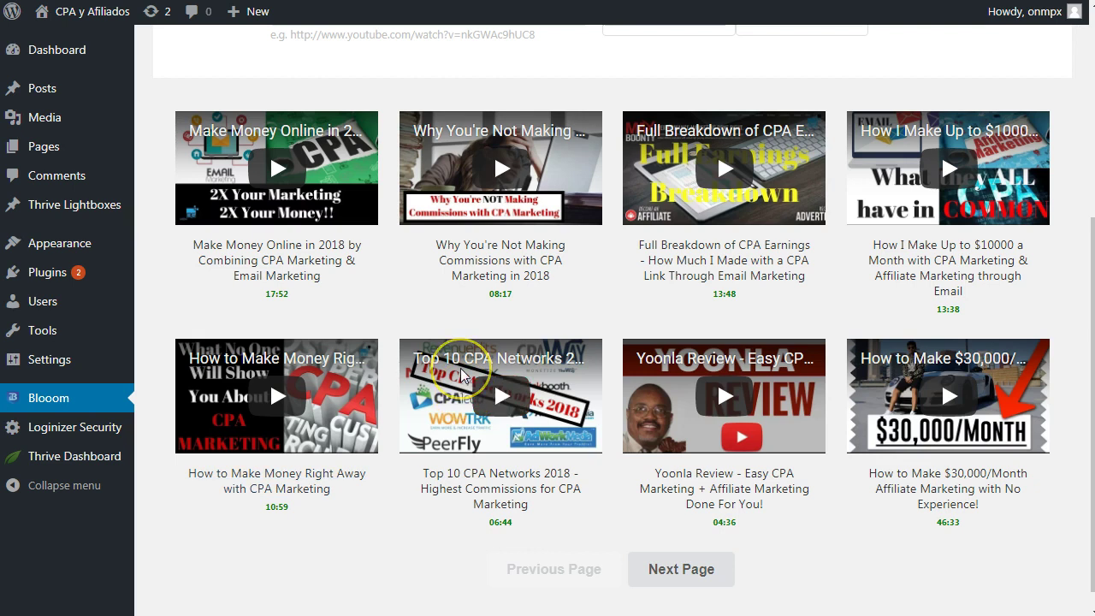
{"action": "scroll", "coordinate": [461, 371], "scroll_direction": "down", "scroll_amount": 1}
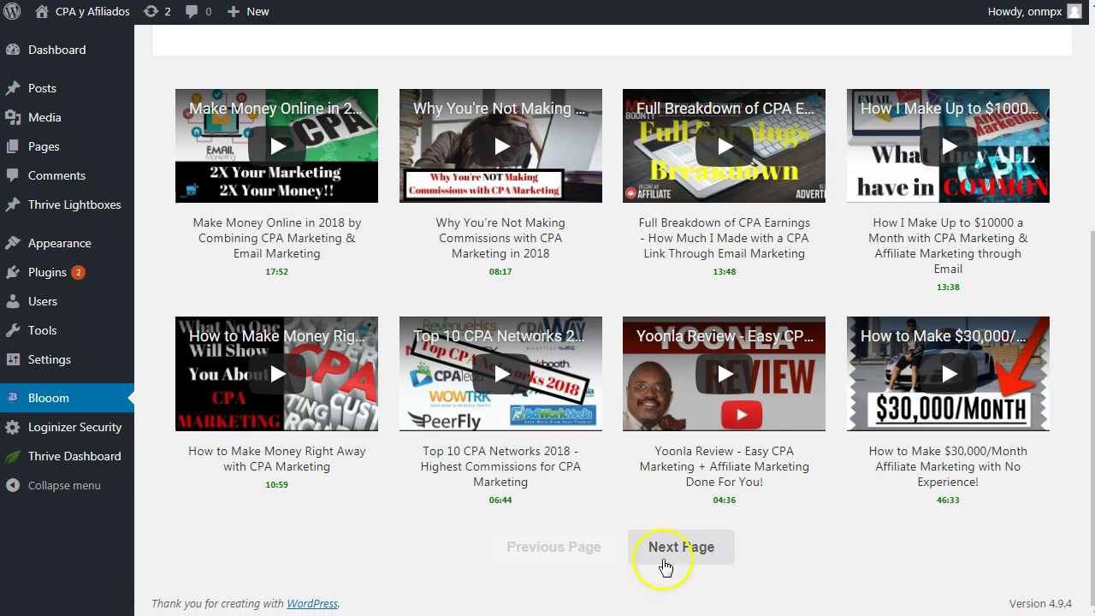
Go to the next page of results and select the video "Is Affiliate Marketing the Best Business Opportunity of 2018"
{"action": "left_click", "coordinate": [681, 554]}
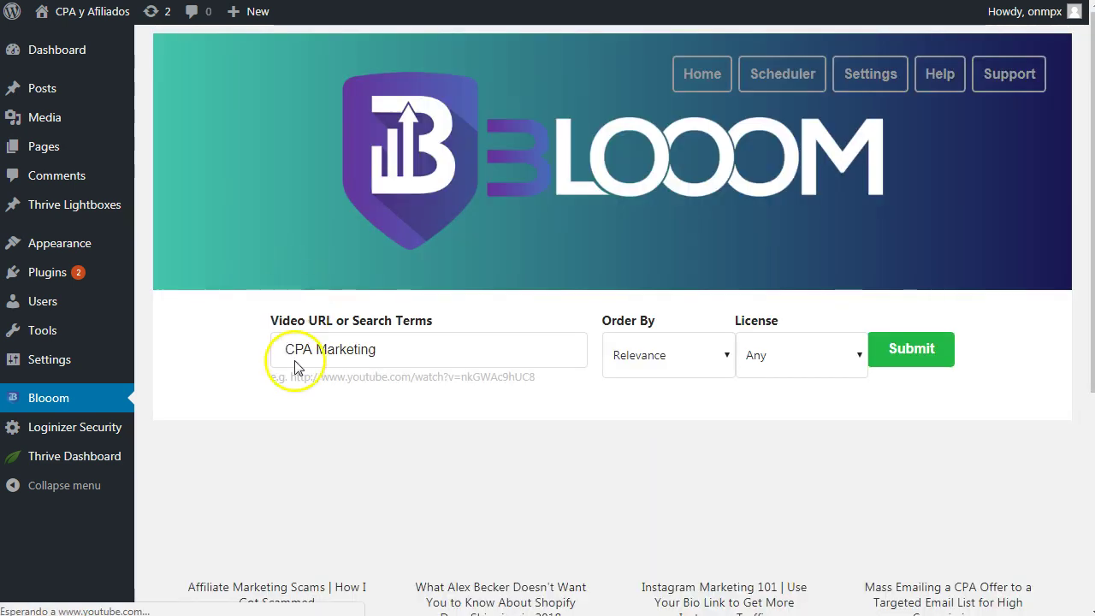
{"action": "scroll", "coordinate": [227, 387], "scroll_direction": "down", "scroll_amount": 2}
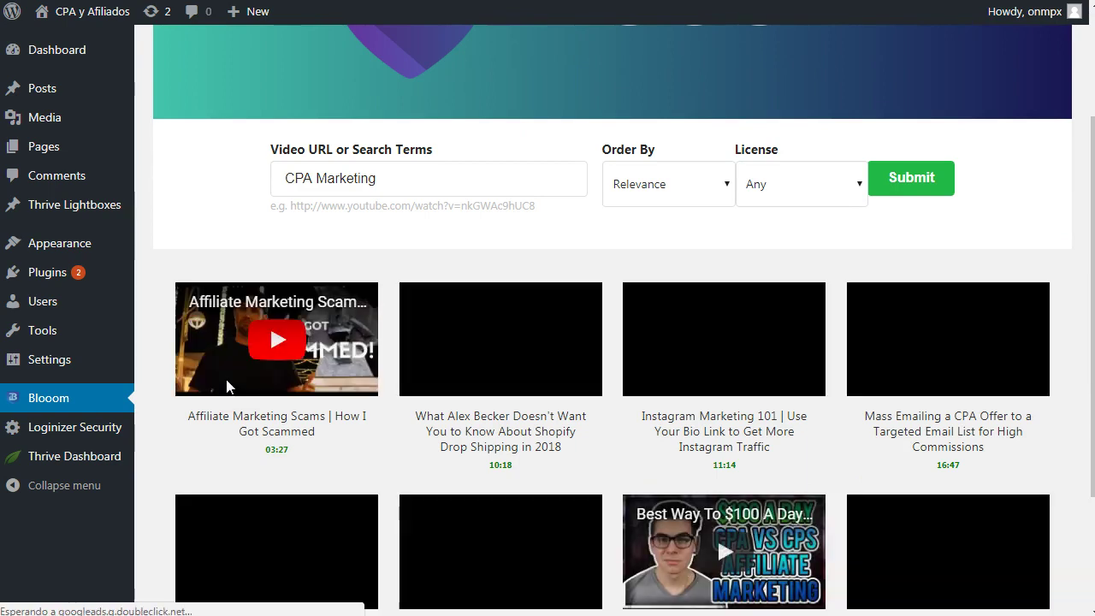
{"action": "scroll", "coordinate": [227, 386], "scroll_direction": "down", "scroll_amount": 1}
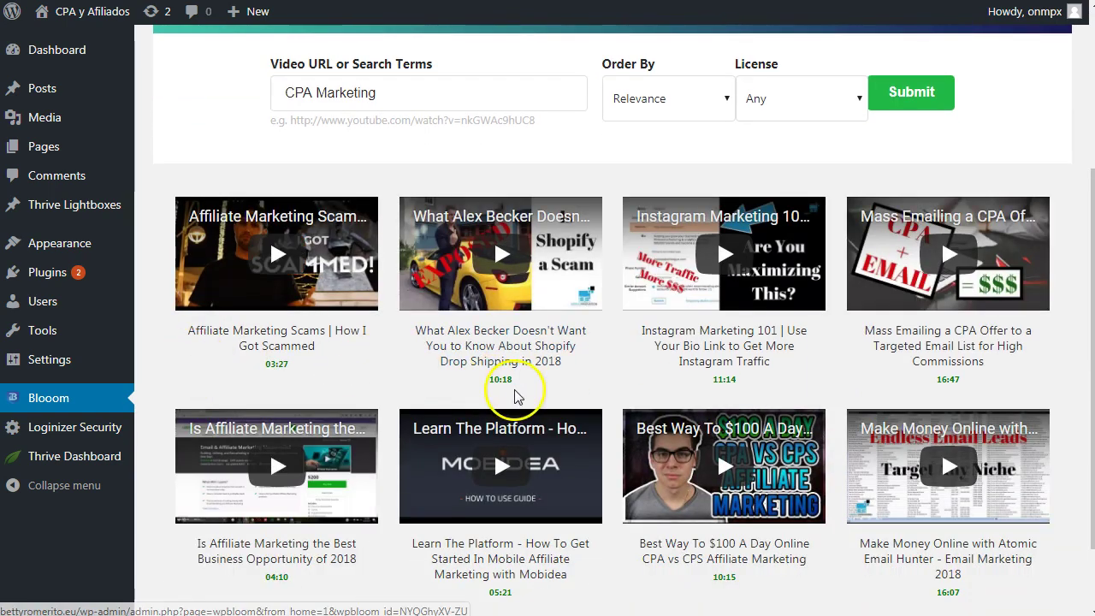
{"action": "scroll", "coordinate": [912, 391], "scroll_direction": "down", "scroll_amount": 1}
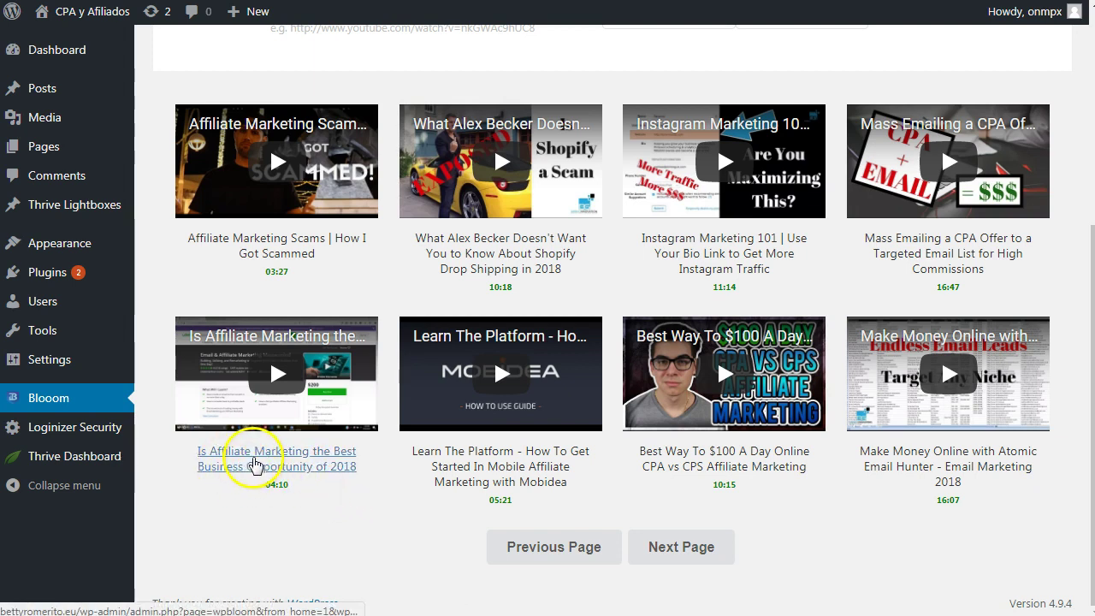
{"action": "left_click", "coordinate": [295, 457]}
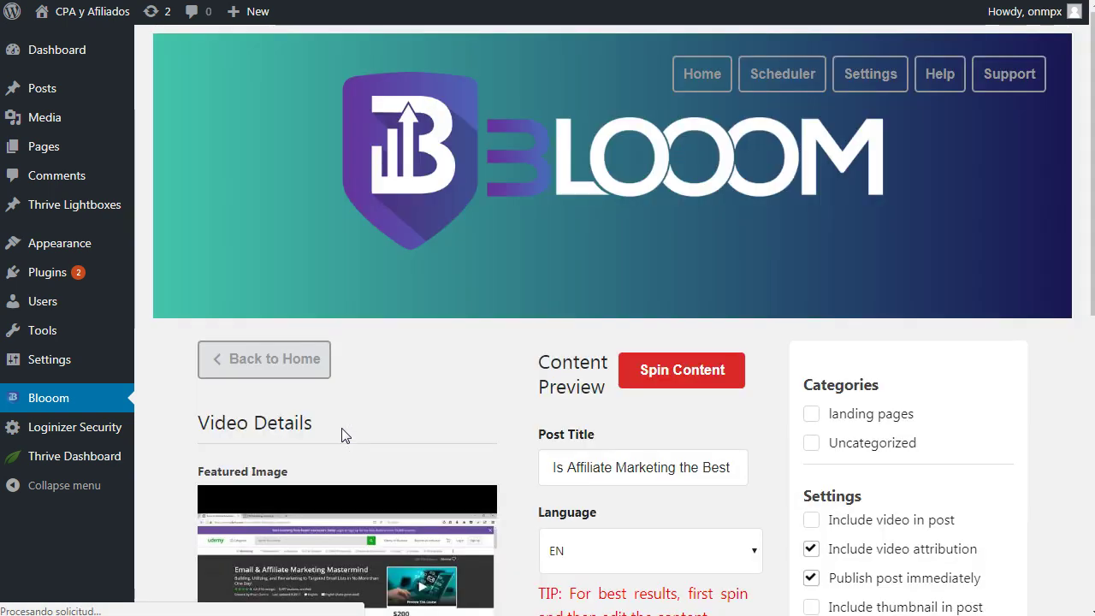
Review the video details: featured image, original title, post tags, word count and estimated reading time
{"action": "scroll", "coordinate": [343, 434], "scroll_direction": "down", "scroll_amount": 3}
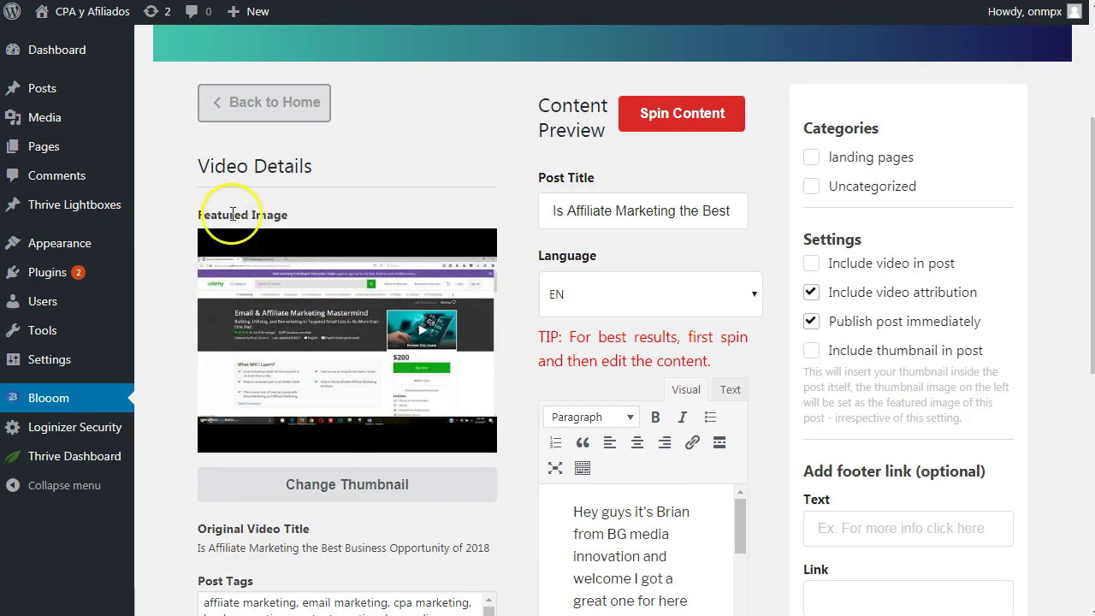
{"action": "left_click_drag", "start_coordinate": [289, 214], "coordinate": [204, 213]}
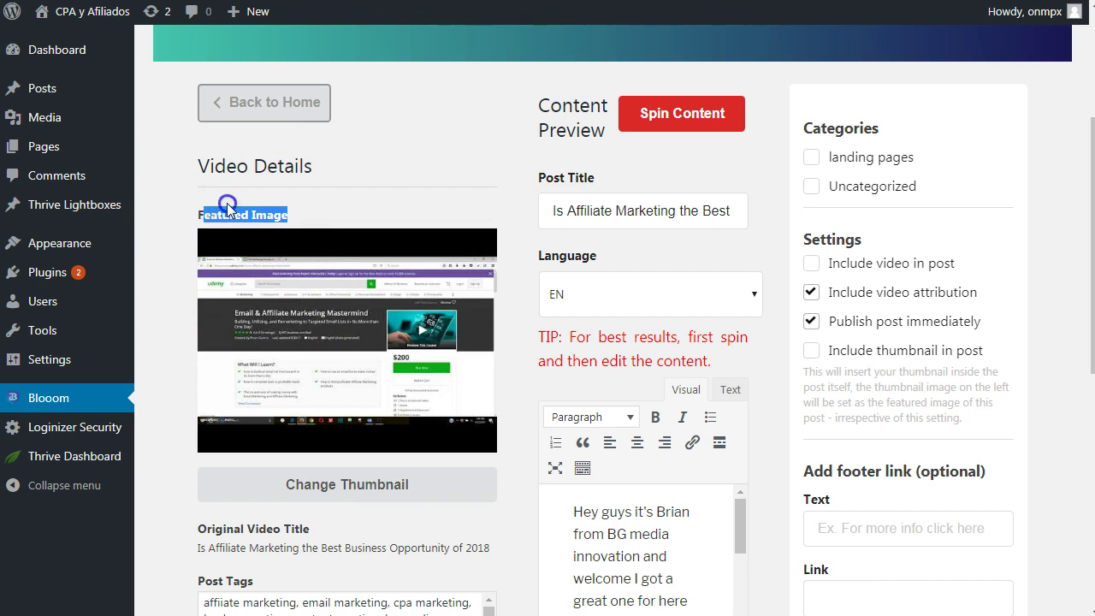
{"action": "left_click", "coordinate": [226, 206]}
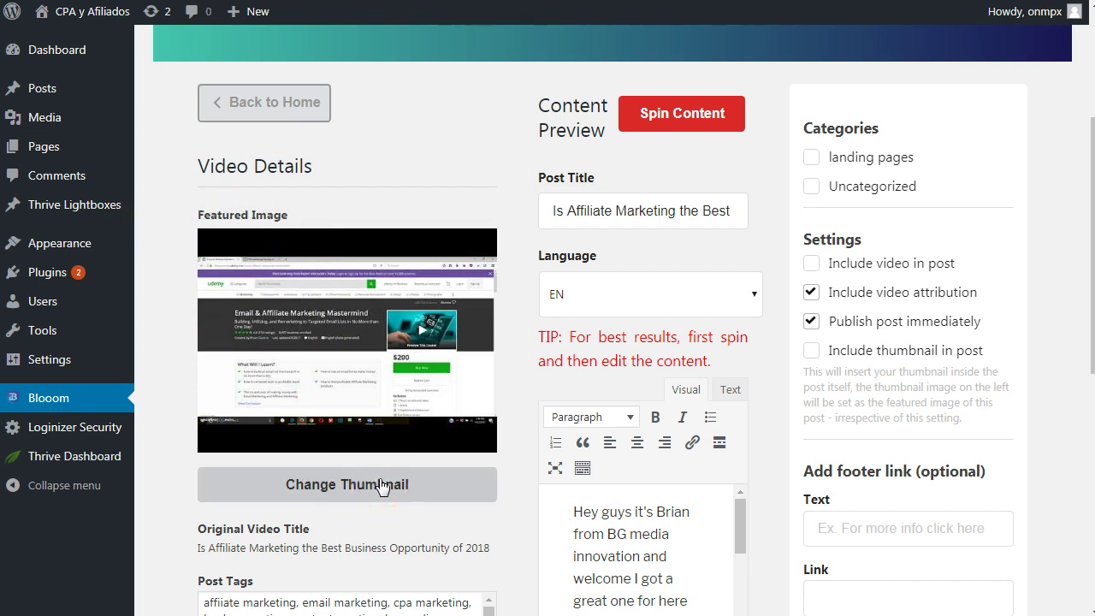
{"action": "scroll", "coordinate": [381, 487], "scroll_direction": "down", "scroll_amount": 2}
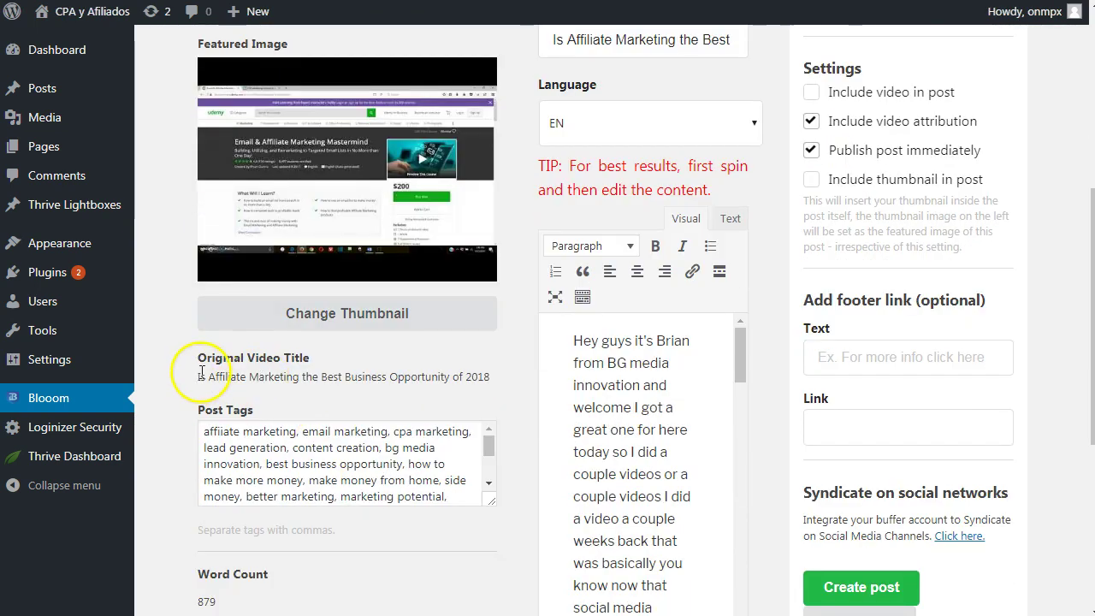
{"action": "left_click", "coordinate": [281, 449]}
{"action": "scroll", "coordinate": [282, 450], "scroll_direction": "down", "scroll_amount": 2}
{"action": "scroll", "coordinate": [281, 449], "scroll_direction": "down", "scroll_amount": 5}
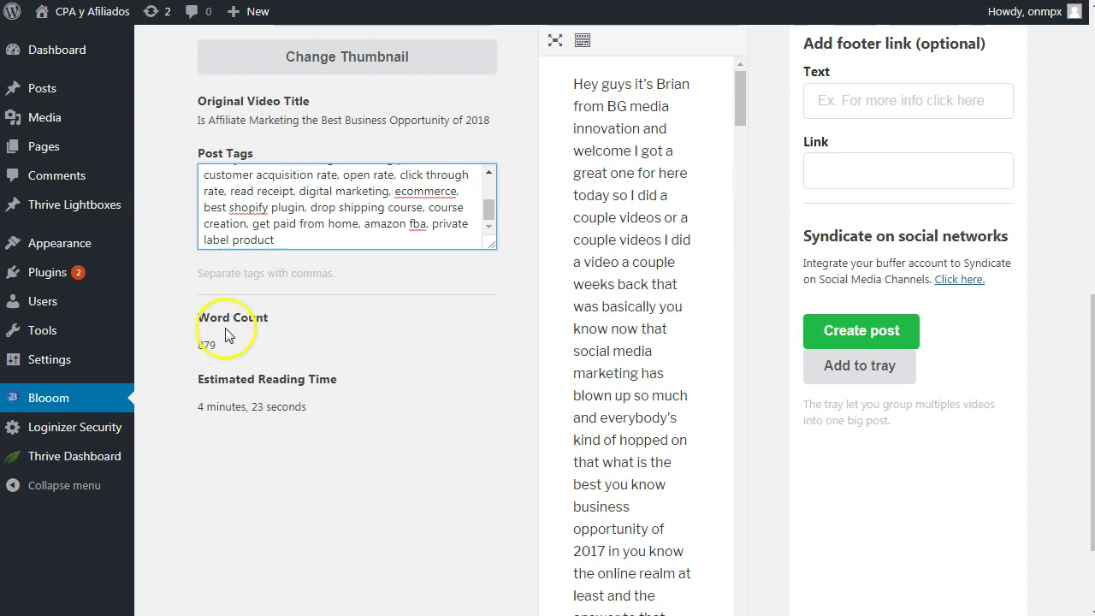
{"action": "left_click_drag", "start_coordinate": [214, 347], "coordinate": [199, 349]}
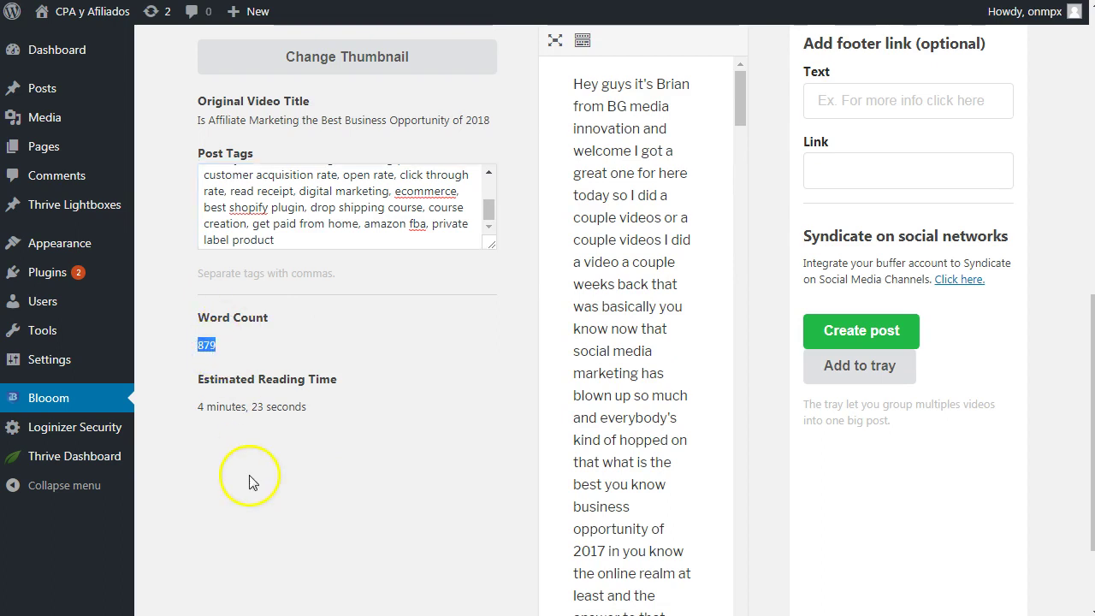
{"action": "left_click", "coordinate": [215, 348]}
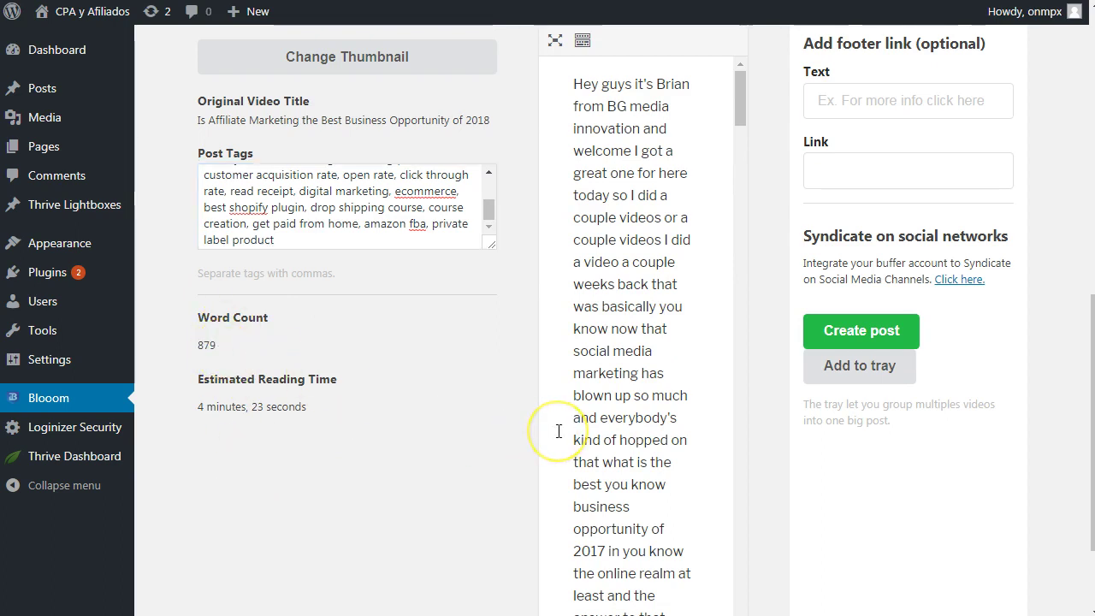
Examine the content preview of the selected video: post title, language setting and the English transcript text, including its opening greeting
{"action": "scroll", "coordinate": [548, 431], "scroll_direction": "up", "scroll_amount": 4}
{"action": "scroll", "coordinate": [559, 431], "scroll_direction": "up", "scroll_amount": 2}
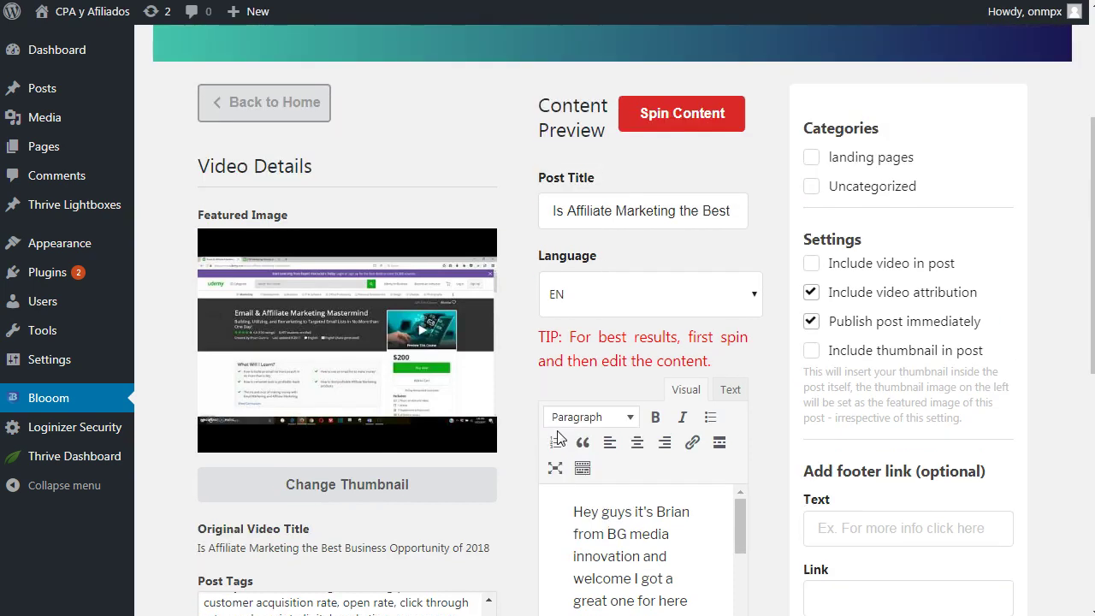
{"action": "left_click", "coordinate": [694, 205]}
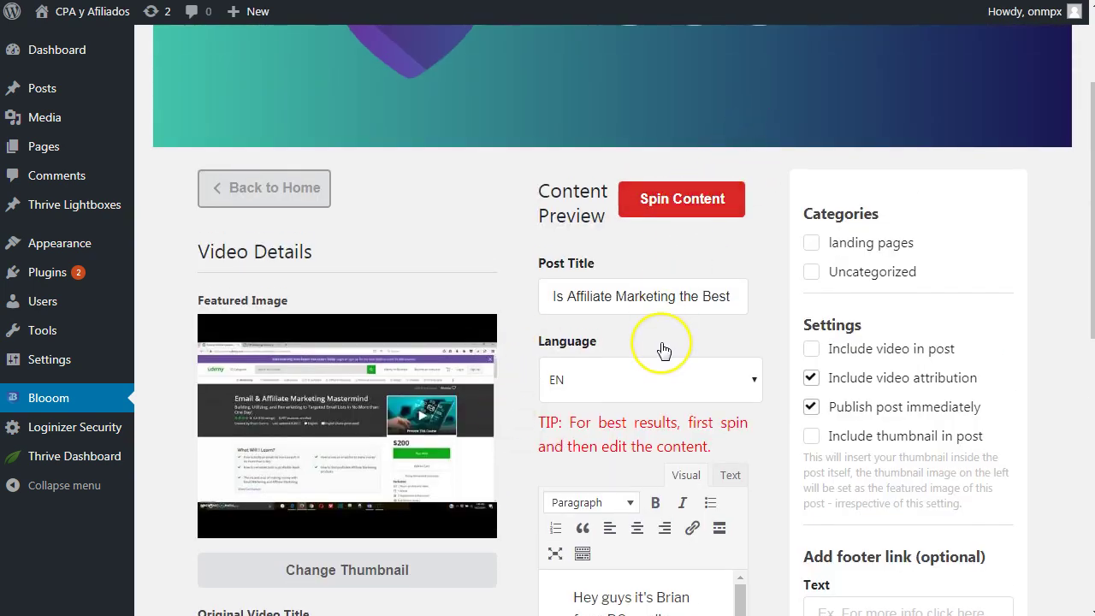
{"action": "scroll", "coordinate": [663, 349], "scroll_direction": "down", "scroll_amount": 3}
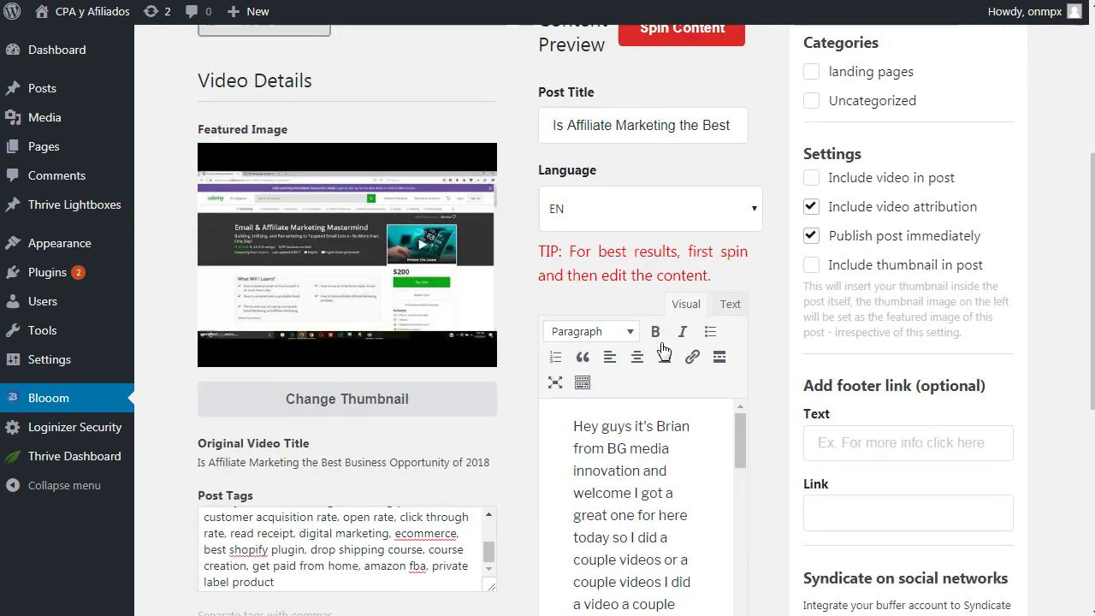
{"action": "left_click", "coordinate": [560, 370]}
{"action": "scroll", "coordinate": [629, 393], "scroll_direction": "down", "scroll_amount": 5}
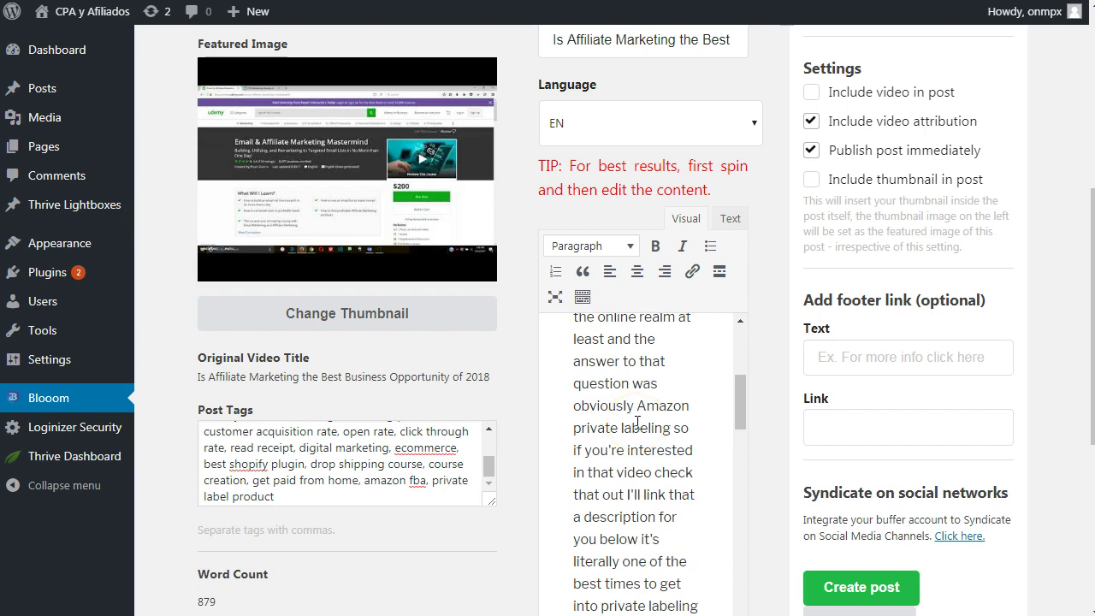
{"action": "scroll", "coordinate": [637, 422], "scroll_direction": "down", "scroll_amount": 8}
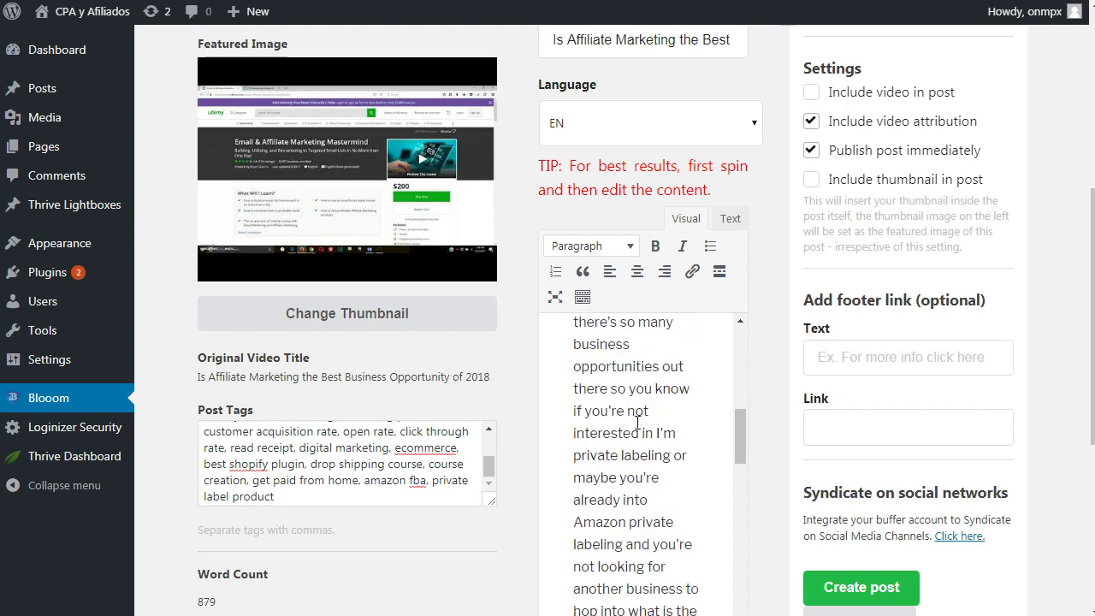
{"action": "scroll", "coordinate": [637, 422], "scroll_direction": "down", "scroll_amount": 1}
{"action": "scroll", "coordinate": [637, 421], "scroll_direction": "down", "scroll_amount": 10}
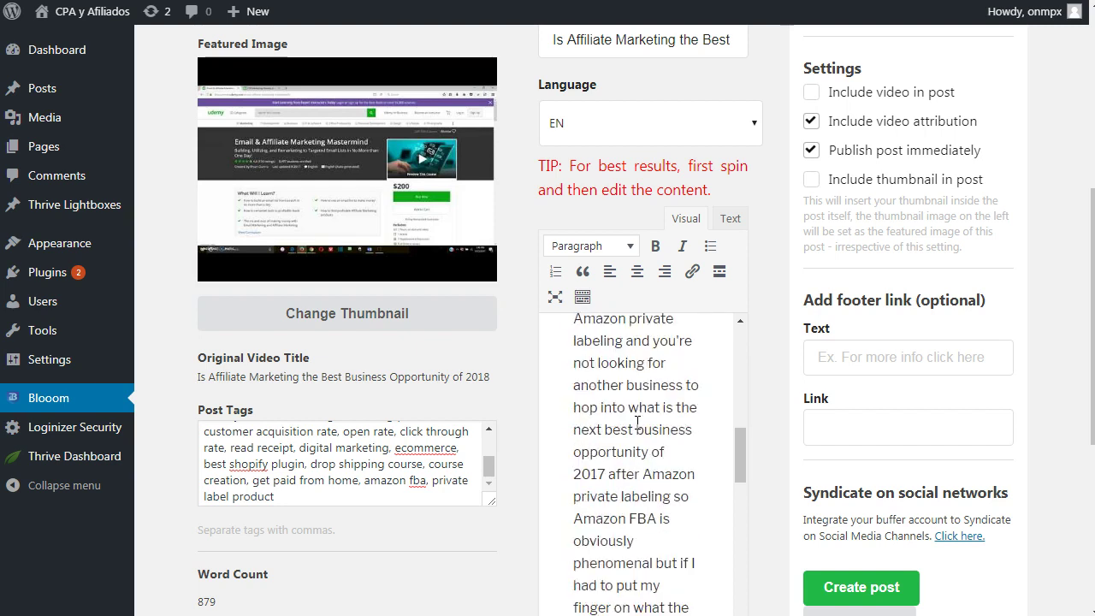
{"action": "scroll", "coordinate": [637, 422], "scroll_direction": "down", "scroll_amount": 10}
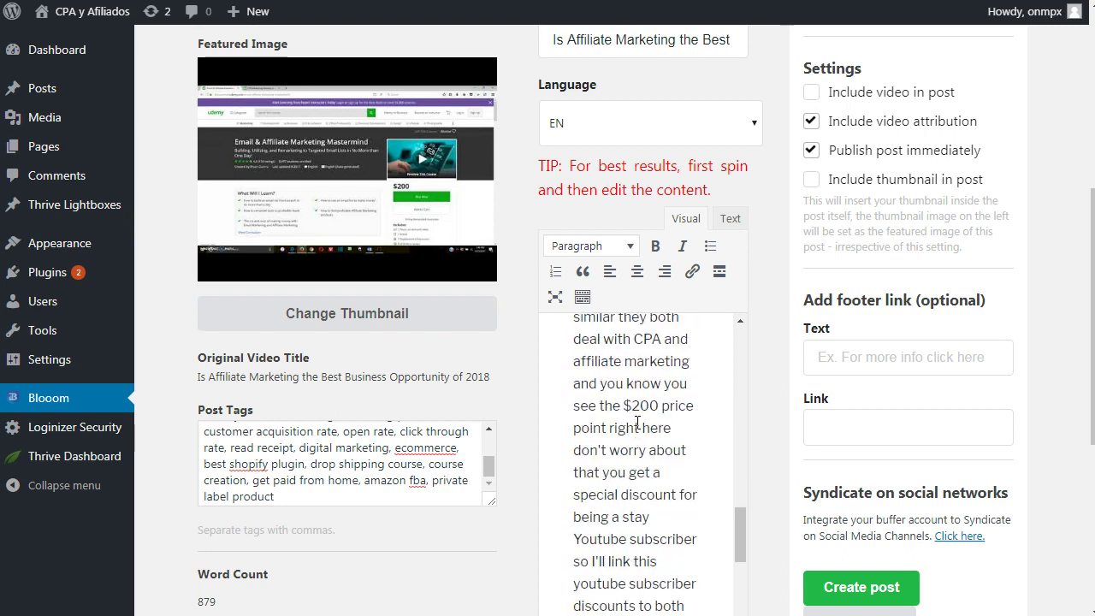
{"action": "scroll", "coordinate": [638, 422], "scroll_direction": "up", "scroll_amount": 11}
{"action": "scroll", "coordinate": [637, 422], "scroll_direction": "up", "scroll_amount": 15}
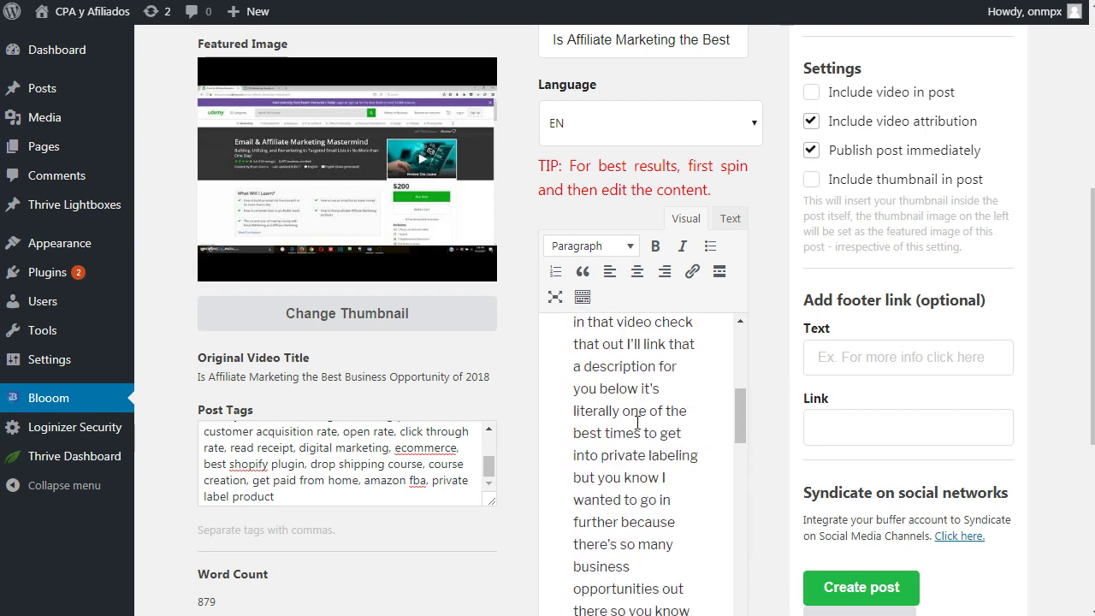
{"action": "scroll", "coordinate": [984, 269], "scroll_direction": "down", "scroll_amount": 3}
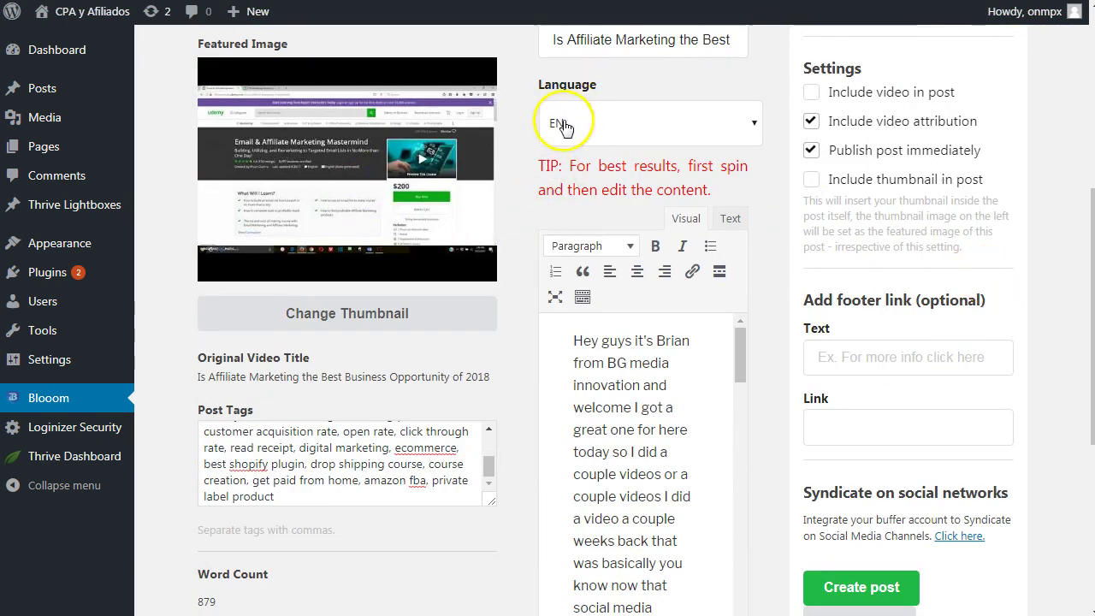
{"action": "left_click", "coordinate": [608, 122]}
{"action": "left_click", "coordinate": [610, 123]}
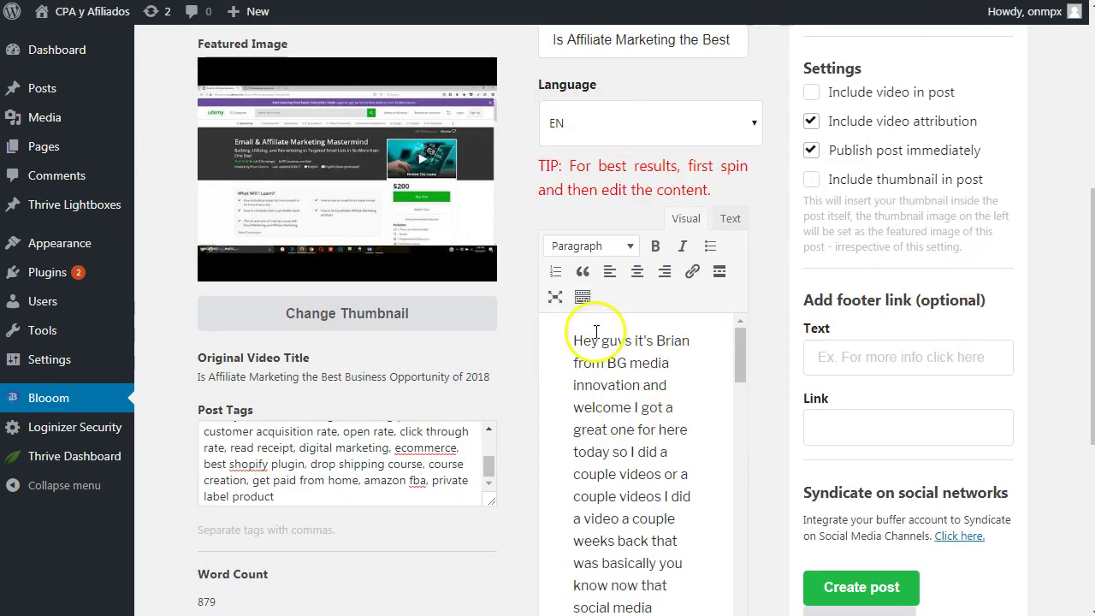
{"action": "left_click_drag", "start_coordinate": [568, 341], "coordinate": [635, 400]}
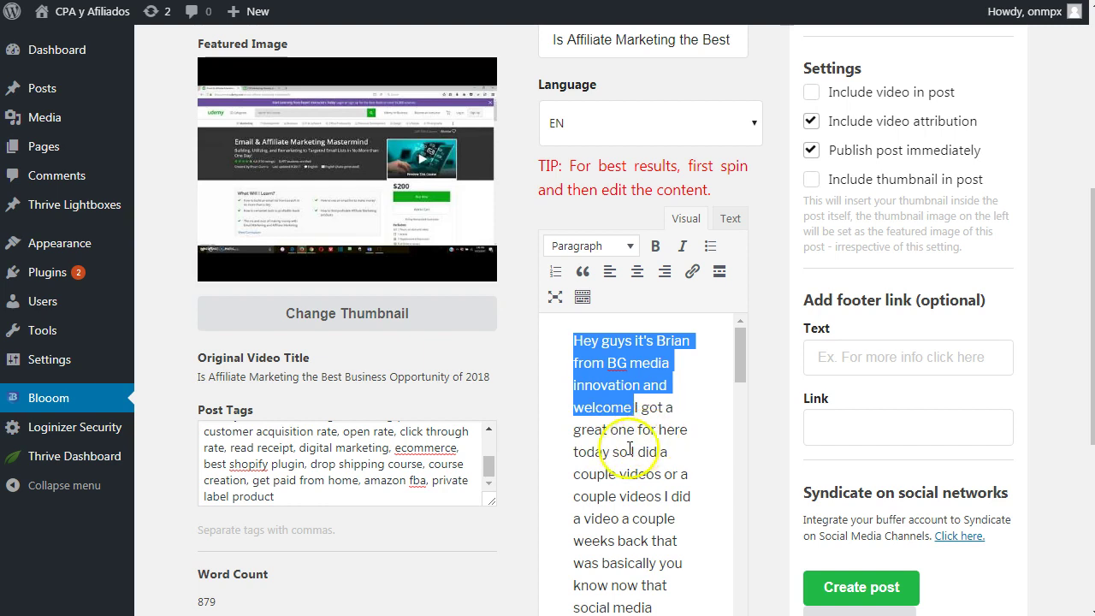
{"action": "left_click", "coordinate": [628, 492]}
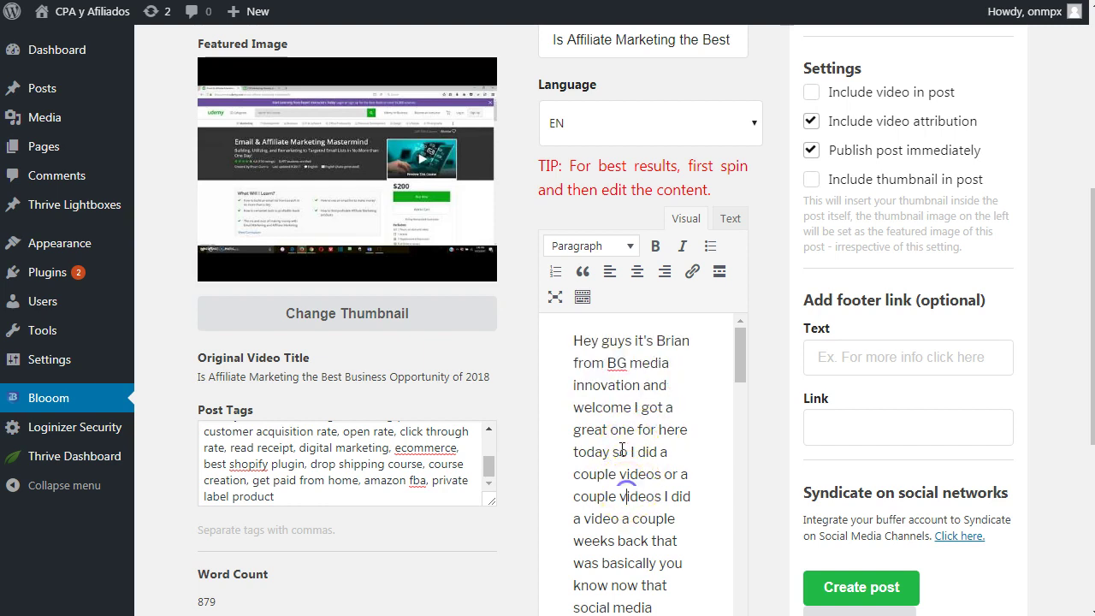
Translate the post content into Spanish by setting its language to ES
{"action": "left_click", "coordinate": [644, 127]}
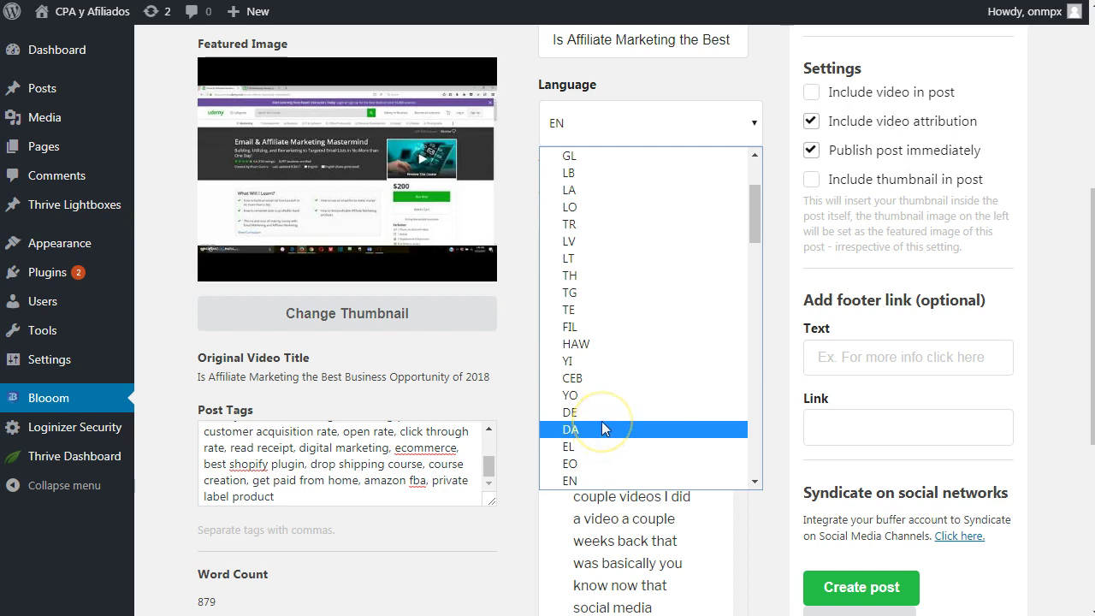
{"action": "scroll", "coordinate": [621, 284], "scroll_direction": "down", "scroll_amount": 2}
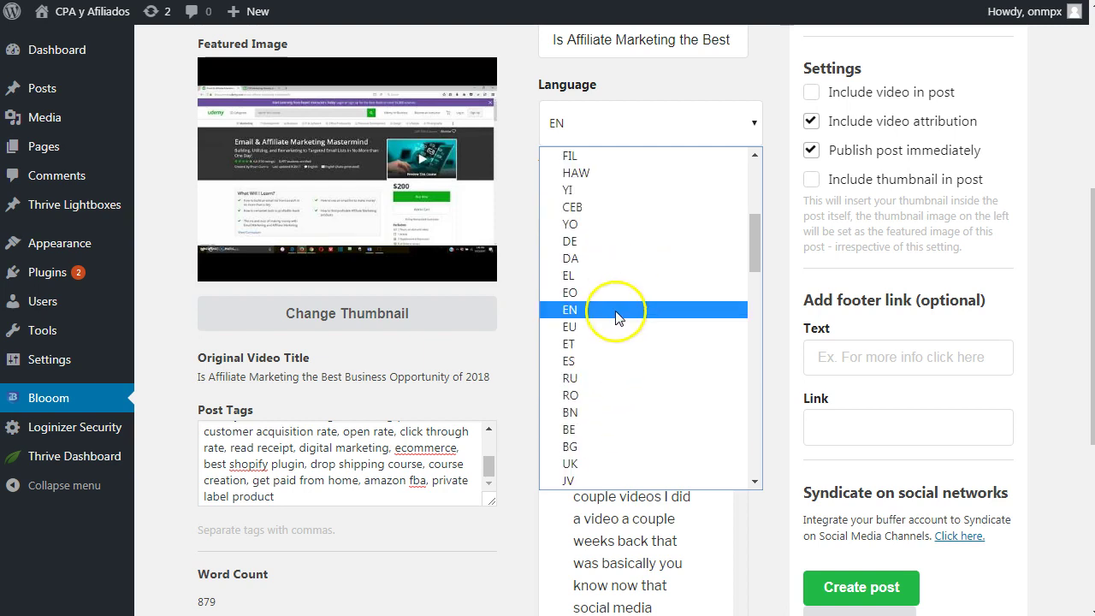
{"action": "left_click", "coordinate": [597, 361]}
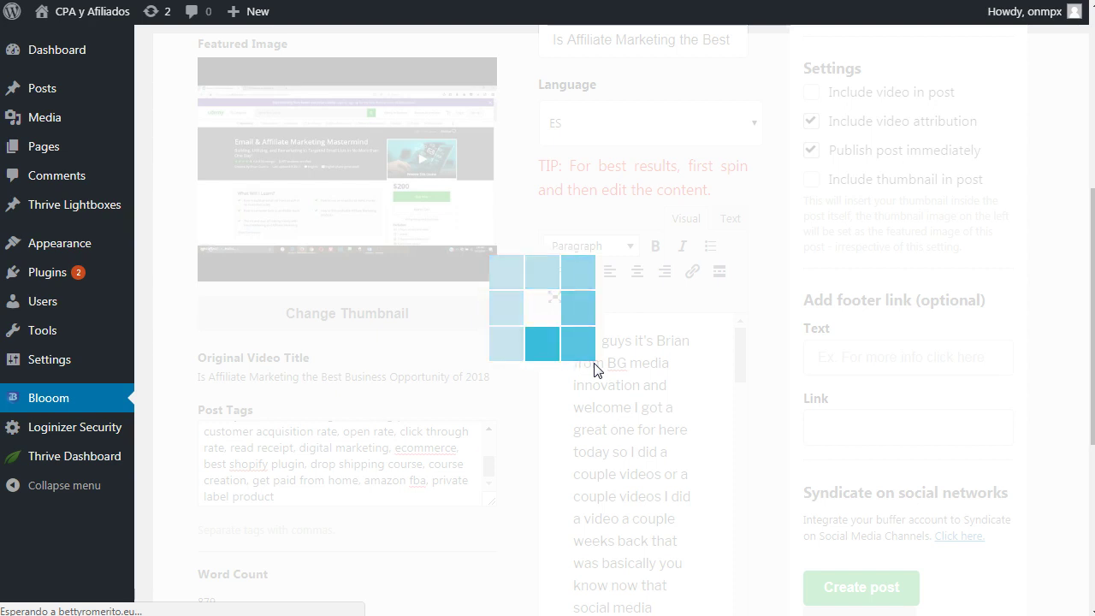
Read through the opening passages of the Spanish transcript in the content preview to judge the translation quality
{"action": "scroll", "coordinate": [596, 369], "scroll_direction": "down", "scroll_amount": 3}
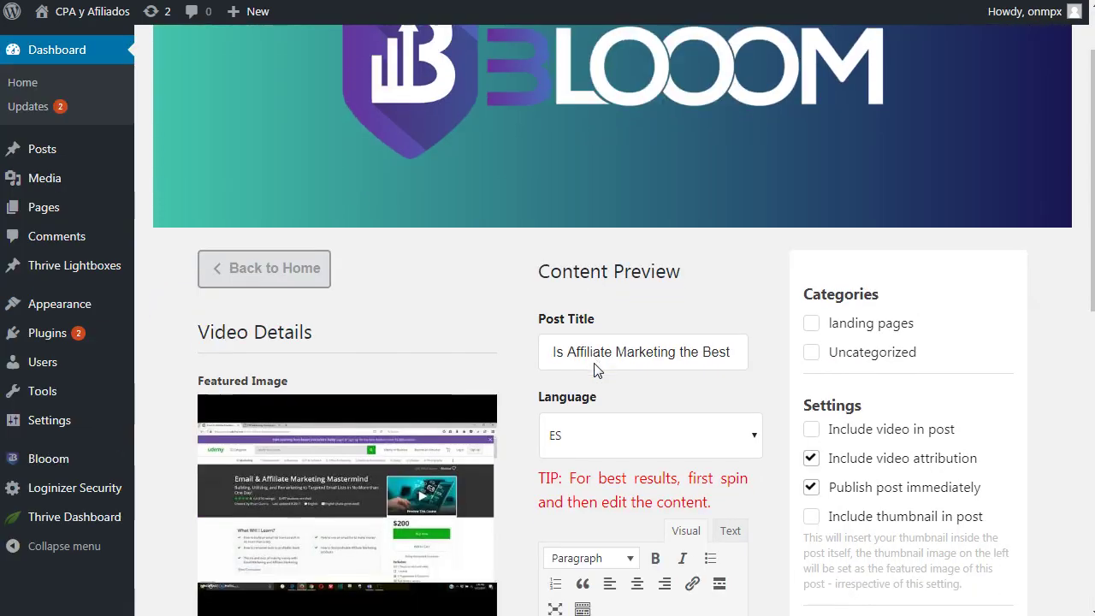
{"action": "scroll", "coordinate": [599, 359], "scroll_direction": "down", "scroll_amount": 2}
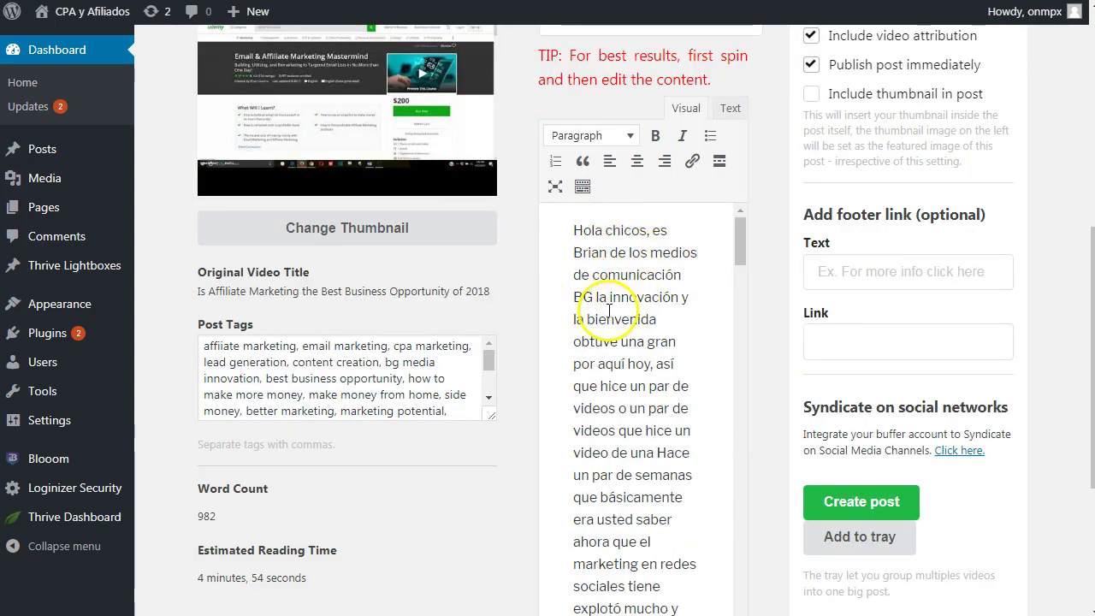
{"action": "left_click_drag", "start_coordinate": [598, 299], "coordinate": [599, 334]}
{"action": "left_click", "coordinate": [629, 361]}
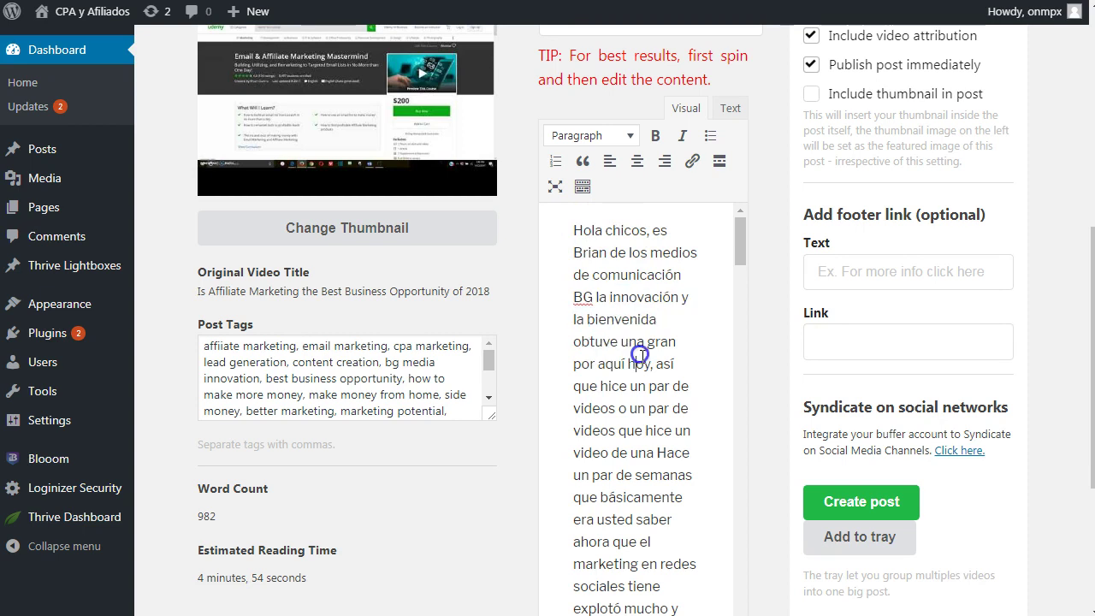
{"action": "scroll", "coordinate": [642, 368], "scroll_direction": "down", "scroll_amount": 1}
{"action": "left_click", "coordinate": [668, 284]}
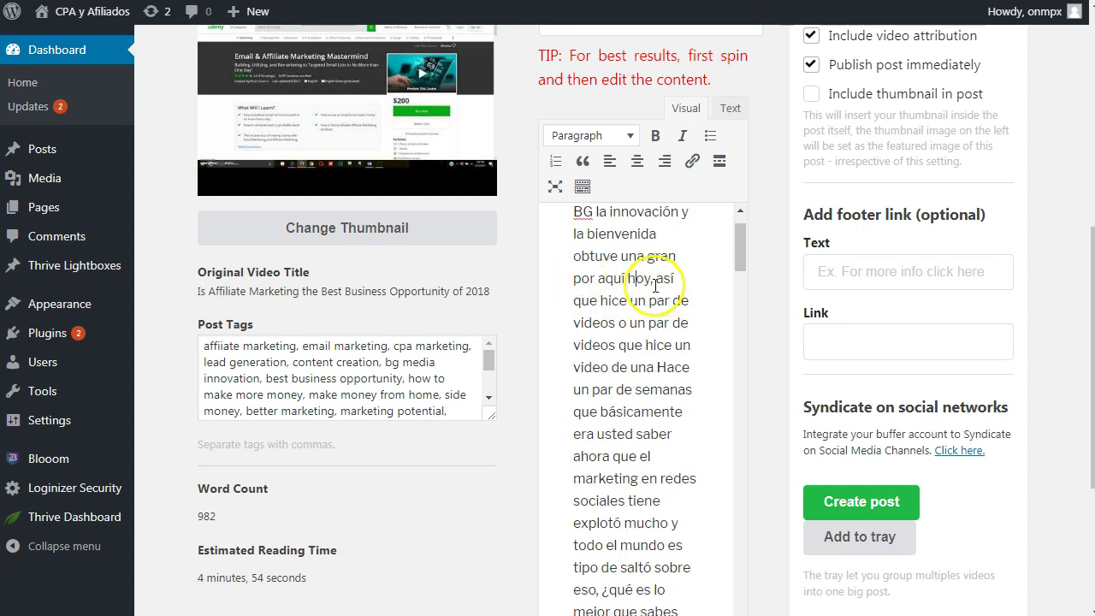
{"action": "left_click_drag", "start_coordinate": [658, 279], "coordinate": [677, 345]}
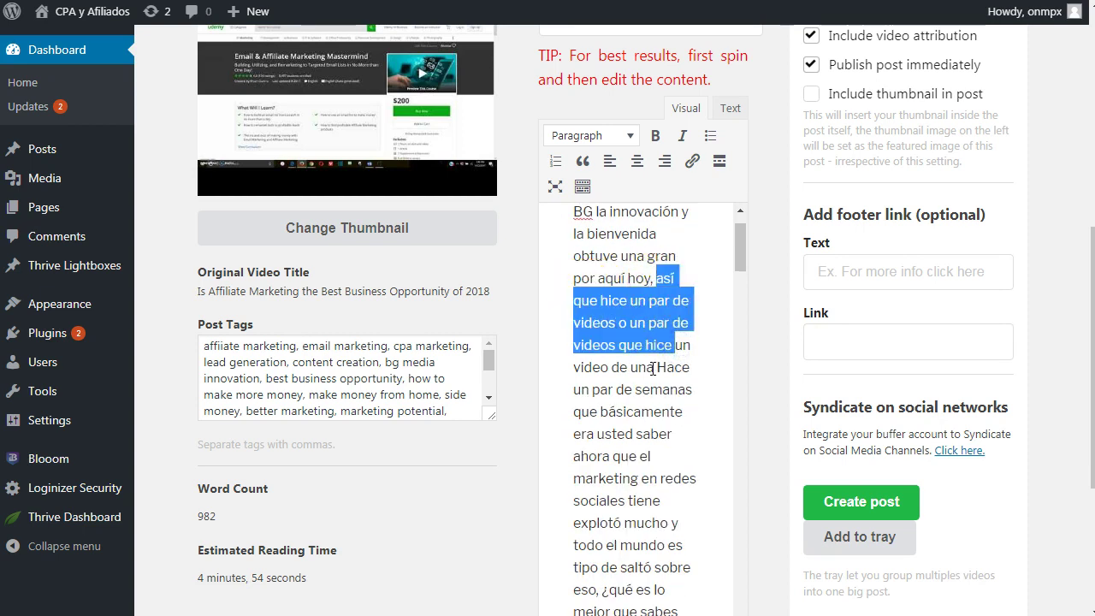
{"action": "scroll", "coordinate": [653, 368], "scroll_direction": "down", "scroll_amount": 1}
{"action": "left_click", "coordinate": [644, 271]}
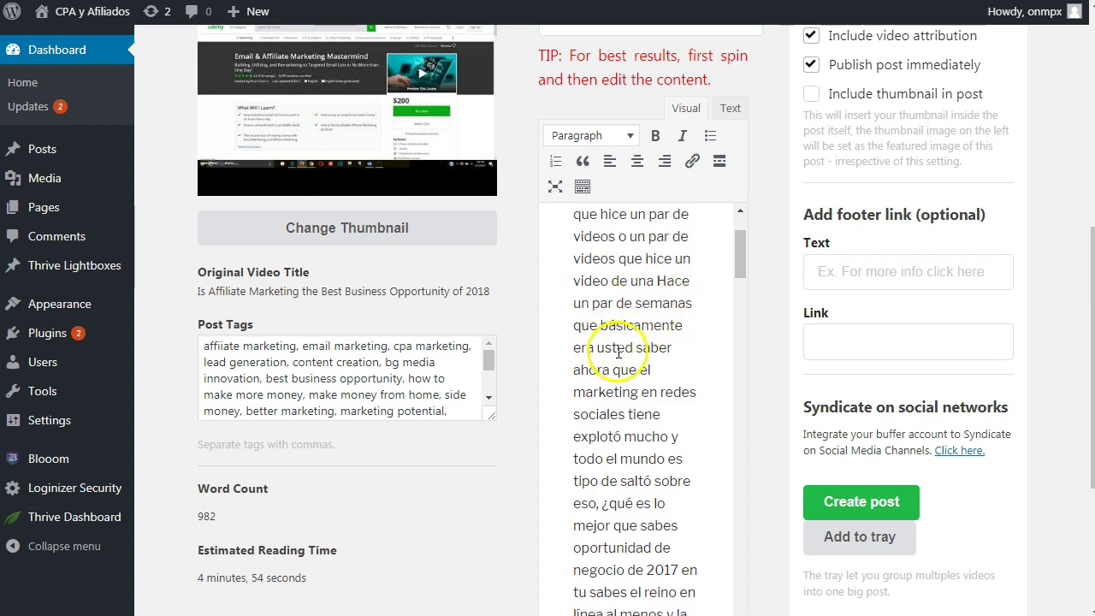
{"action": "scroll", "coordinate": [616, 342], "scroll_direction": "down", "scroll_amount": 1}
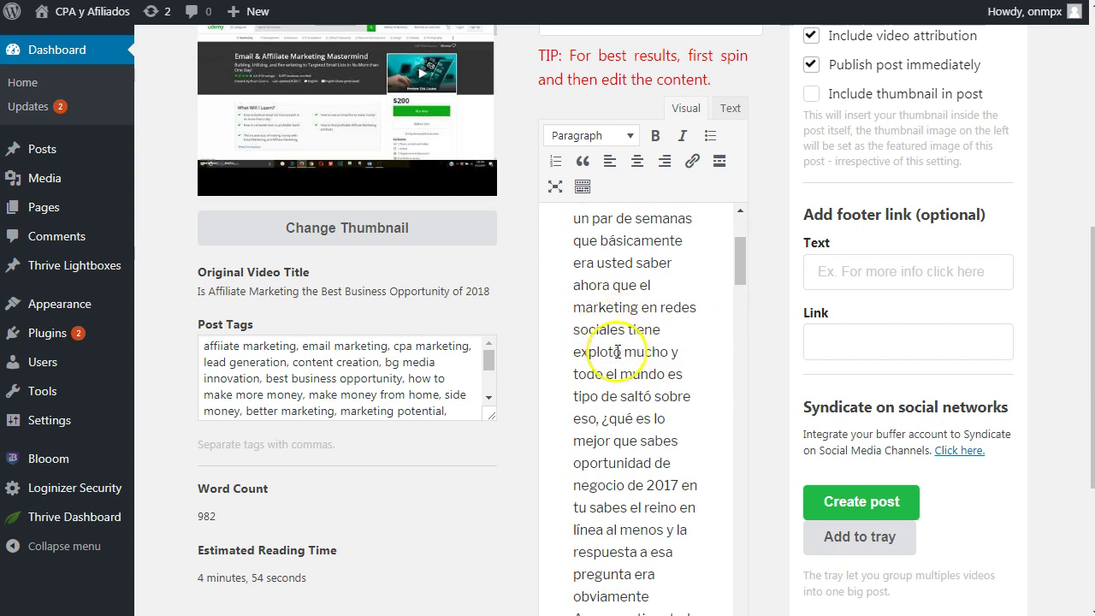
{"action": "scroll", "coordinate": [617, 352], "scroll_direction": "down", "scroll_amount": 1}
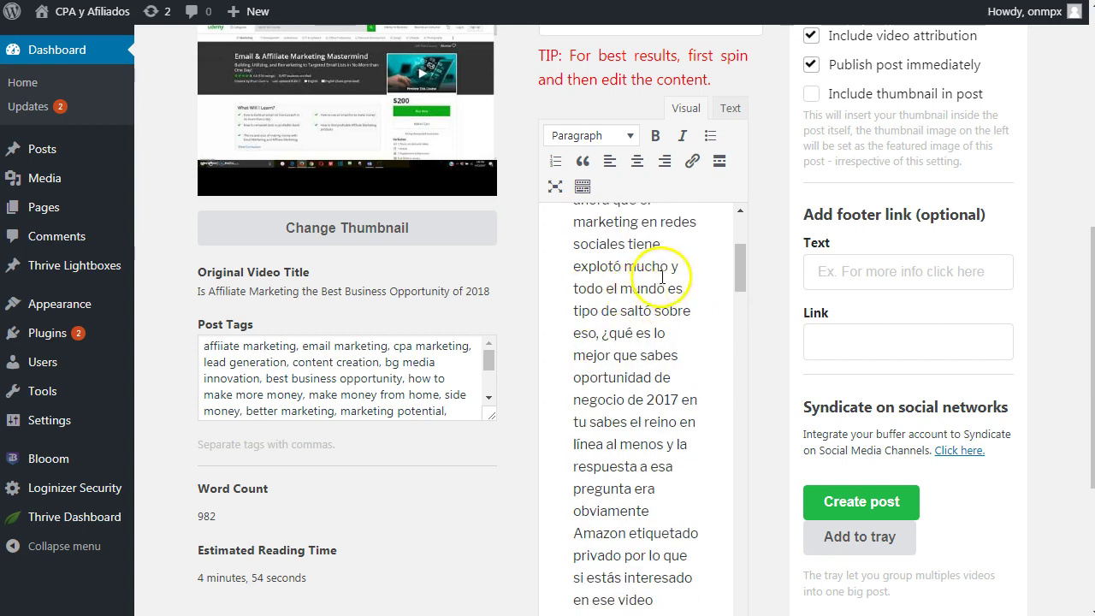
{"action": "scroll", "coordinate": [613, 338], "scroll_direction": "down", "scroll_amount": 2}
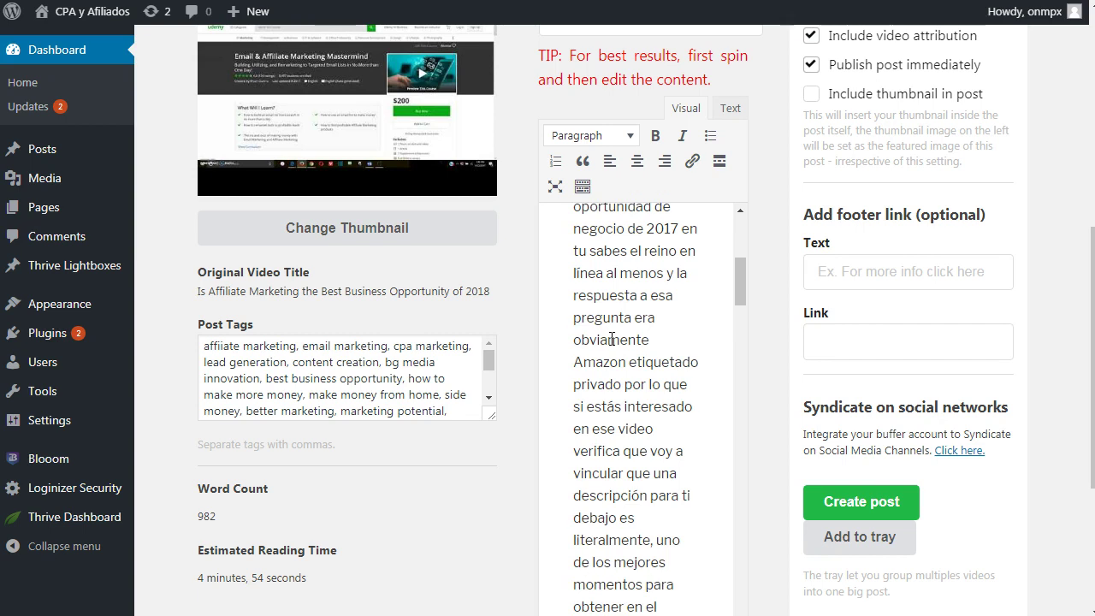
{"action": "scroll", "coordinate": [613, 338], "scroll_direction": "up", "scroll_amount": 7}
Set the footer link text to "Únete a la comunidad CPA en Español", correcting the accent on the first word
{"action": "scroll", "coordinate": [602, 200], "scroll_direction": "down", "scroll_amount": 2}
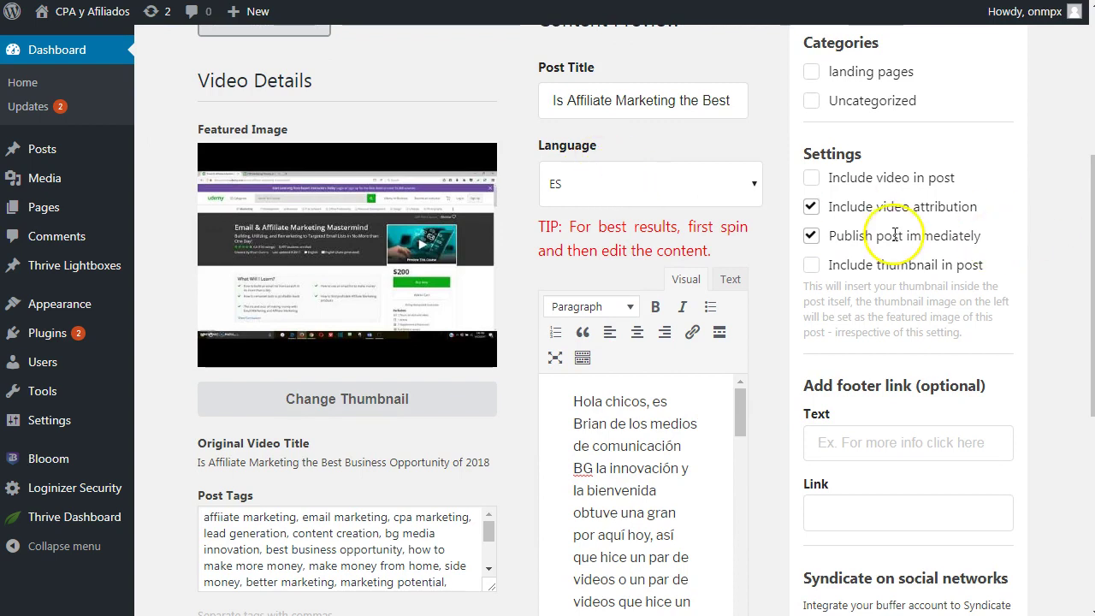
{"action": "scroll", "coordinate": [899, 238], "scroll_direction": "up", "scroll_amount": 1}
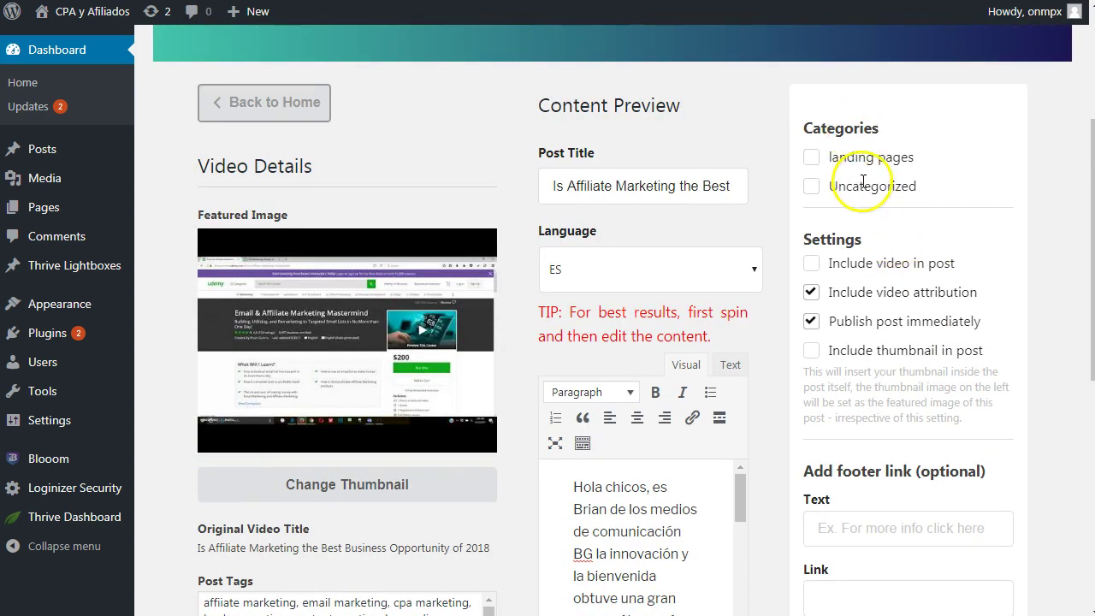
{"action": "scroll", "coordinate": [871, 154], "scroll_direction": "down", "scroll_amount": 1}
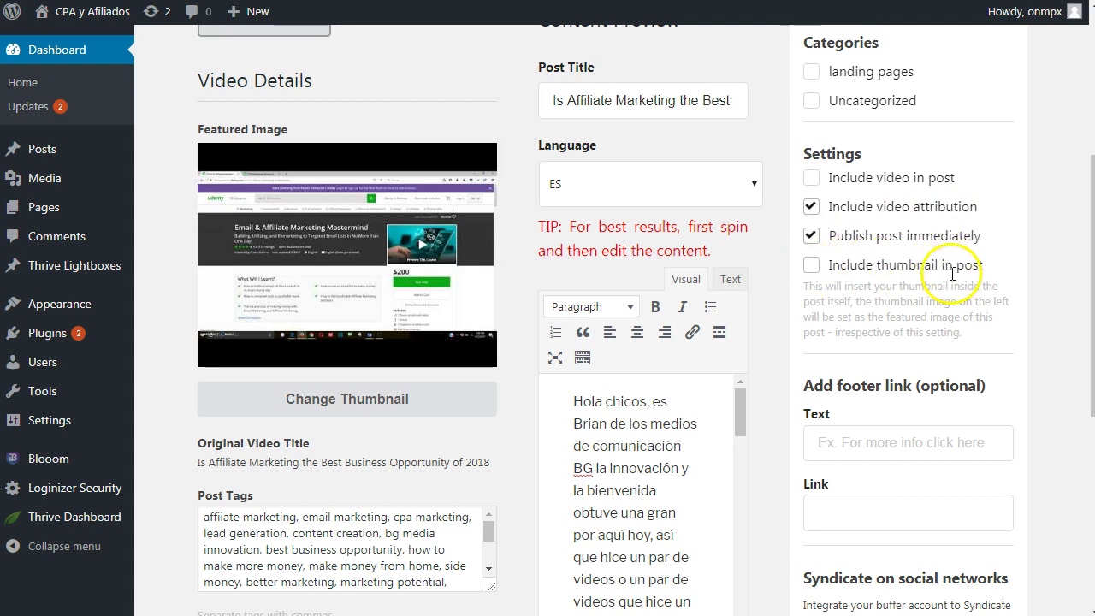
{"action": "scroll", "coordinate": [870, 316], "scroll_direction": "down", "scroll_amount": 2}
{"action": "left_click", "coordinate": [874, 273]}
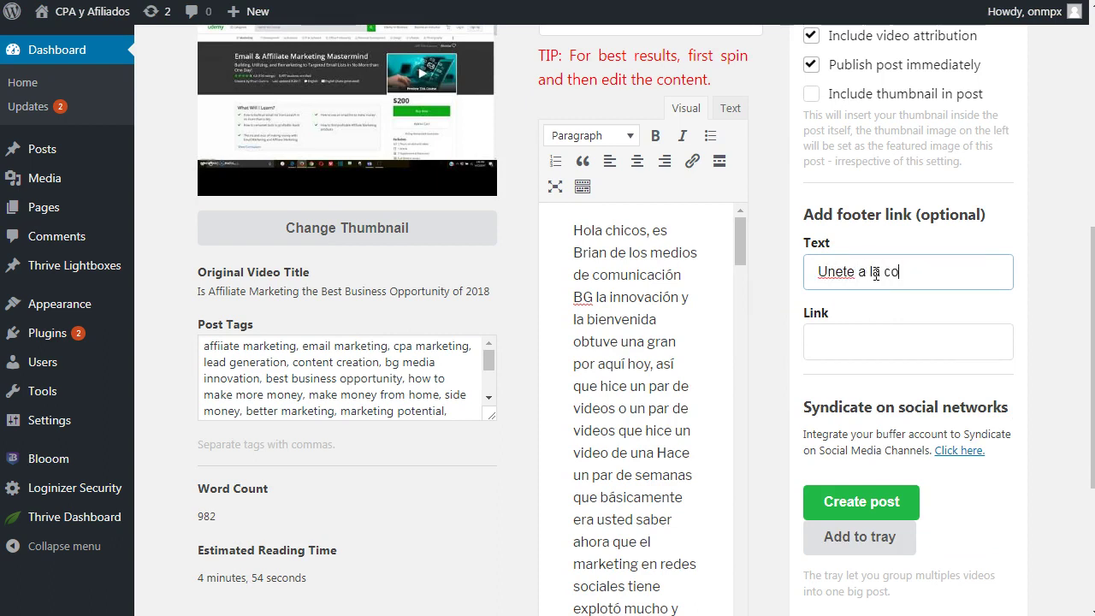
{"action": "type", "text": "Unete a la comunidad CPA en E"}
{"action": "type", "text": "spañol"}
{"action": "key", "text": "Home"}
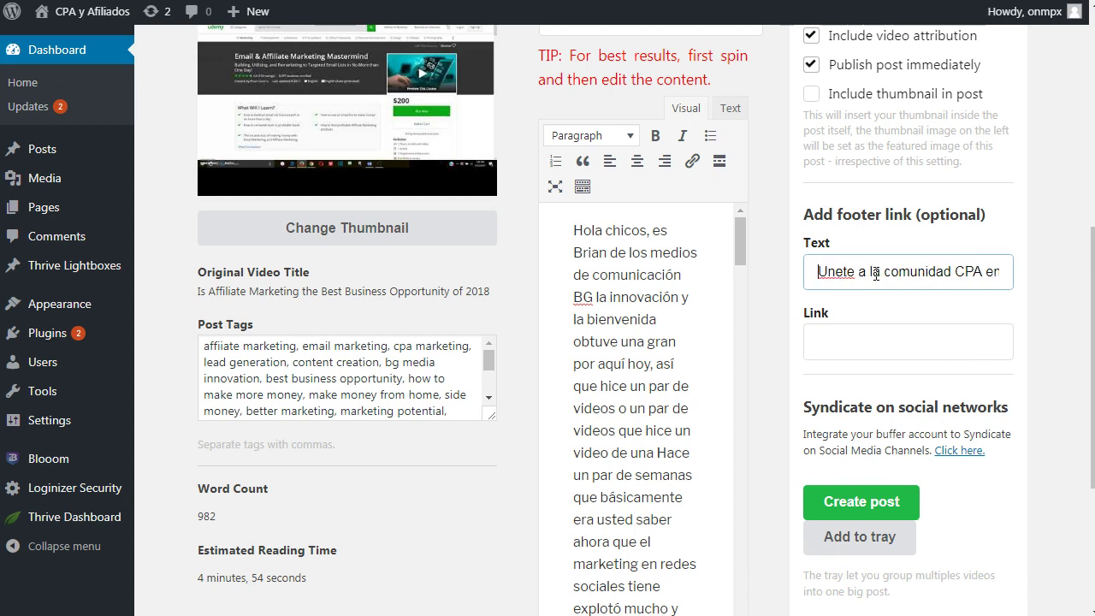
{"action": "right_click", "coordinate": [842, 275]}
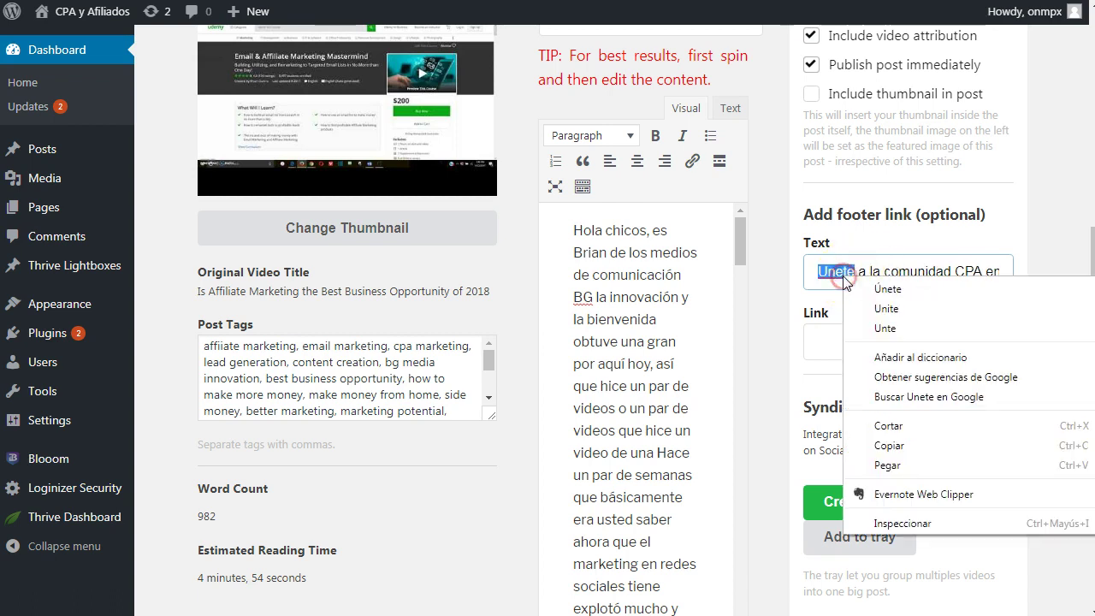
{"action": "left_click", "coordinate": [883, 289]}
{"action": "left_click", "coordinate": [838, 341]}
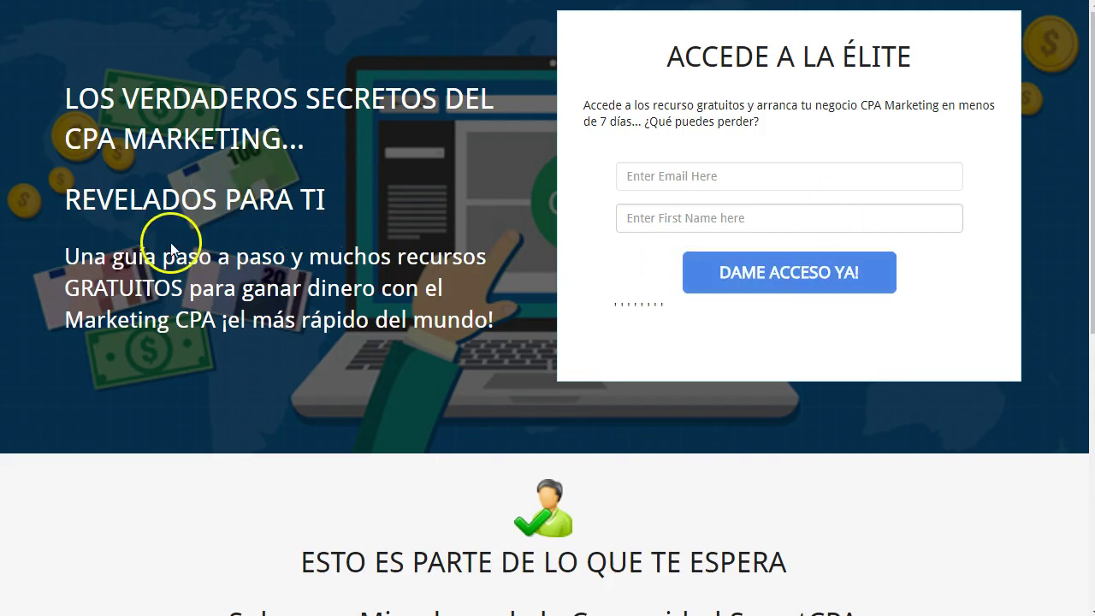
{"action": "scroll", "coordinate": [322, 281], "scroll_direction": "down", "scroll_amount": 3}
{"action": "scroll", "coordinate": [322, 281], "scroll_direction": "down", "scroll_amount": 3}
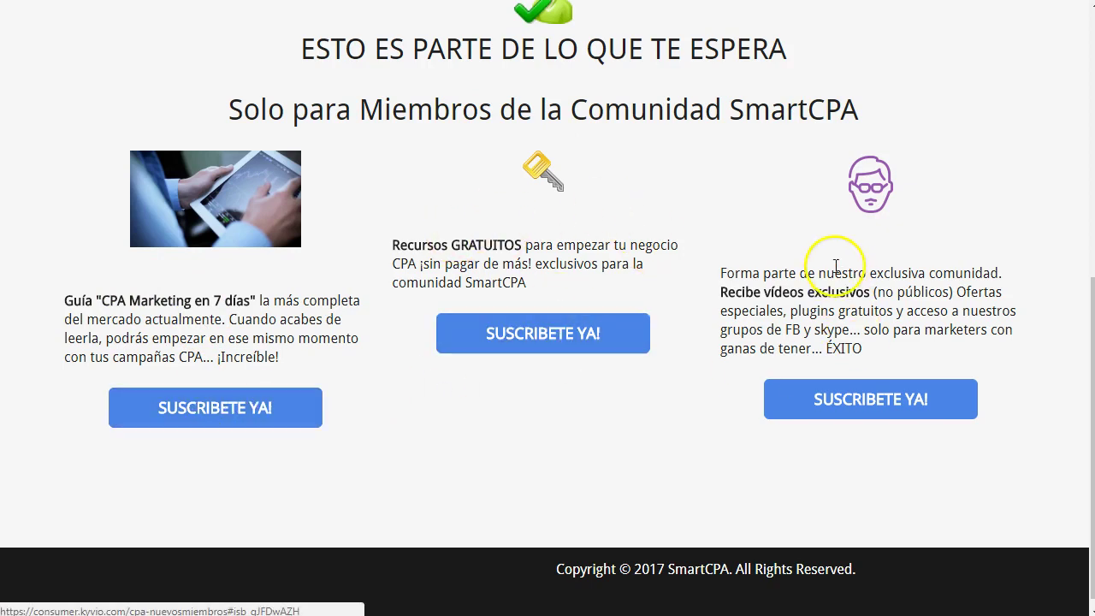
{"action": "left_click", "coordinate": [932, 412]}
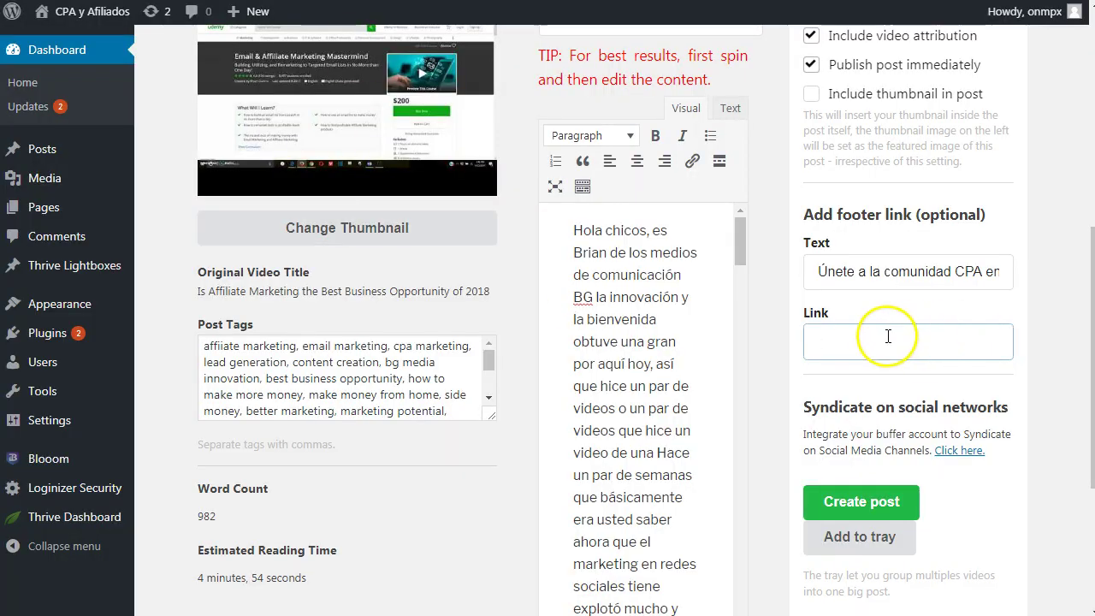
{"action": "type", "text": "https://consumer.kyvio.com/cpa-nuevosmiembros"}
{"action": "left_click", "coordinate": [773, 353]}
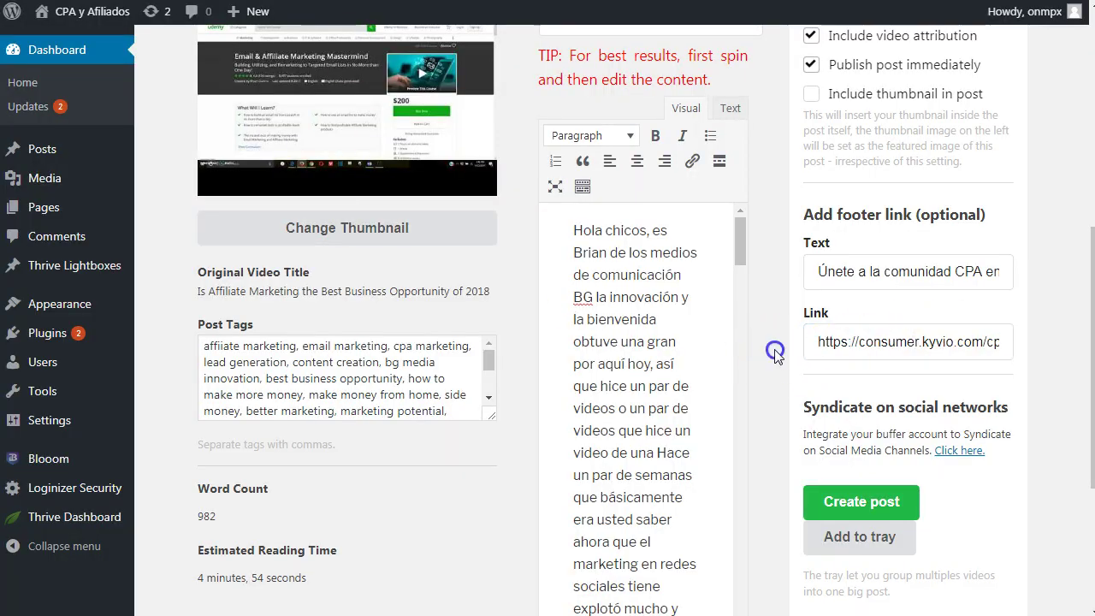
{"action": "scroll", "coordinate": [773, 357], "scroll_direction": "down", "scroll_amount": 1}
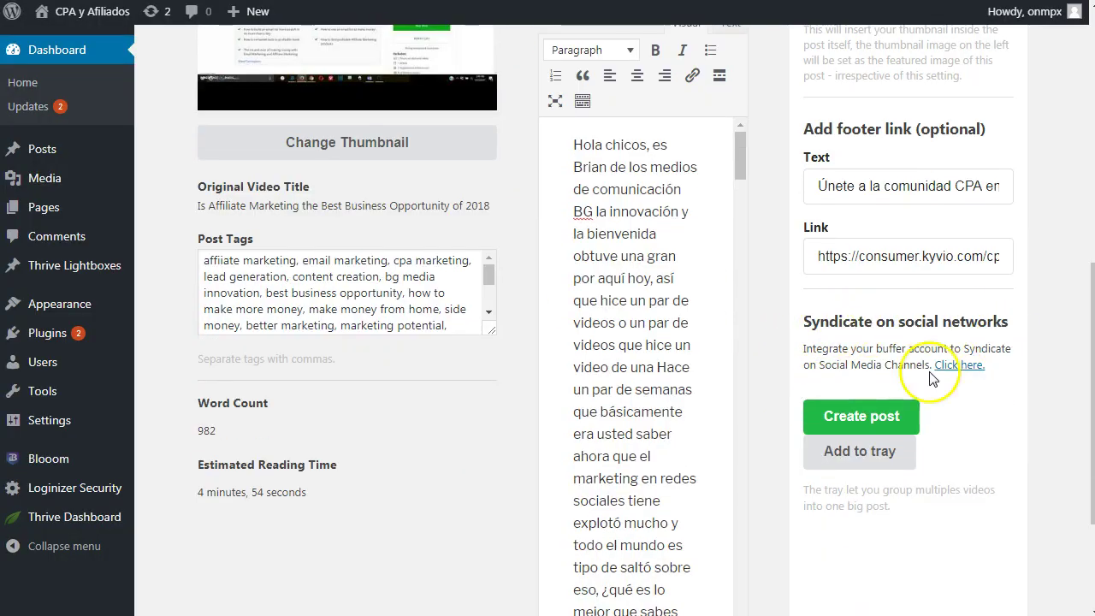
Create the Spanish post and open "Is Affiliate Marketing the Best Business Opportunity of 2018" for editing from the list of all posts
{"action": "left_click", "coordinate": [871, 419]}
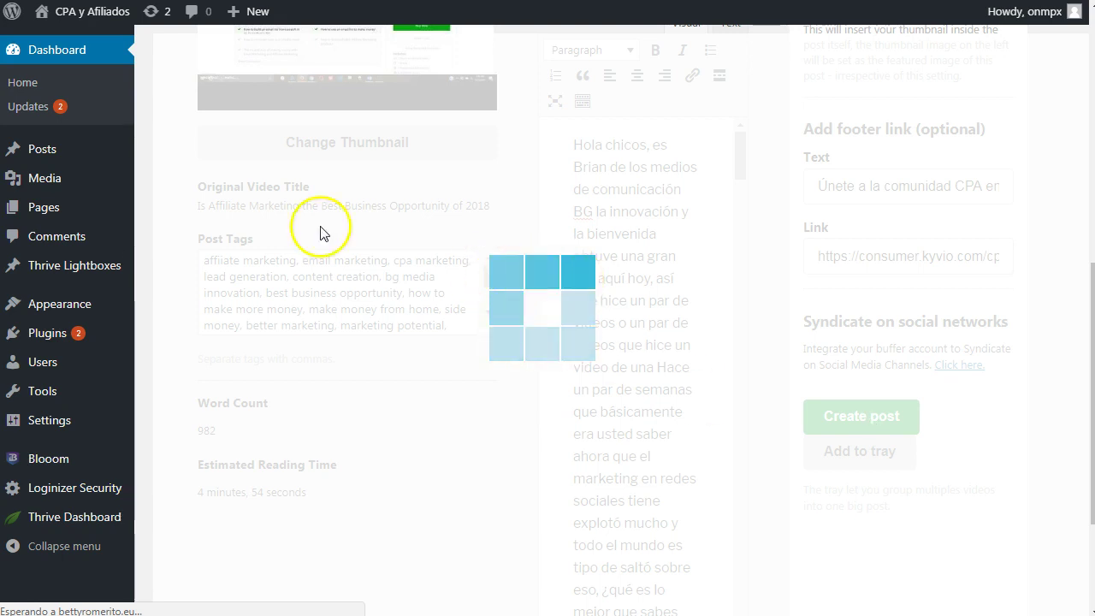
{"action": "mouse_move", "coordinate": [66, 146]}
{"action": "left_click", "coordinate": [137, 152]}
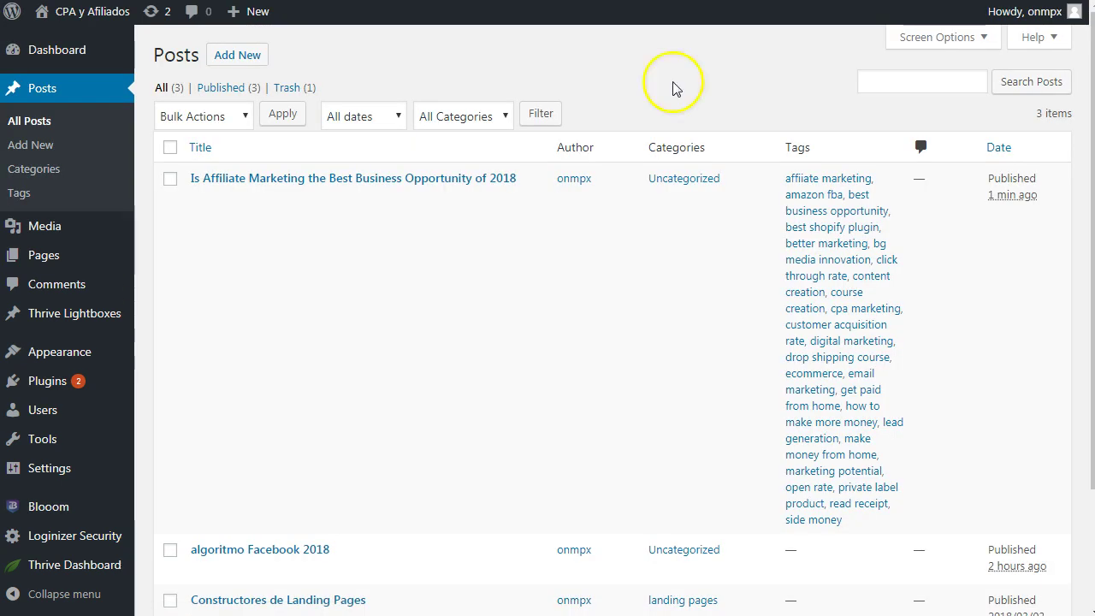
{"action": "left_click", "coordinate": [239, 179]}
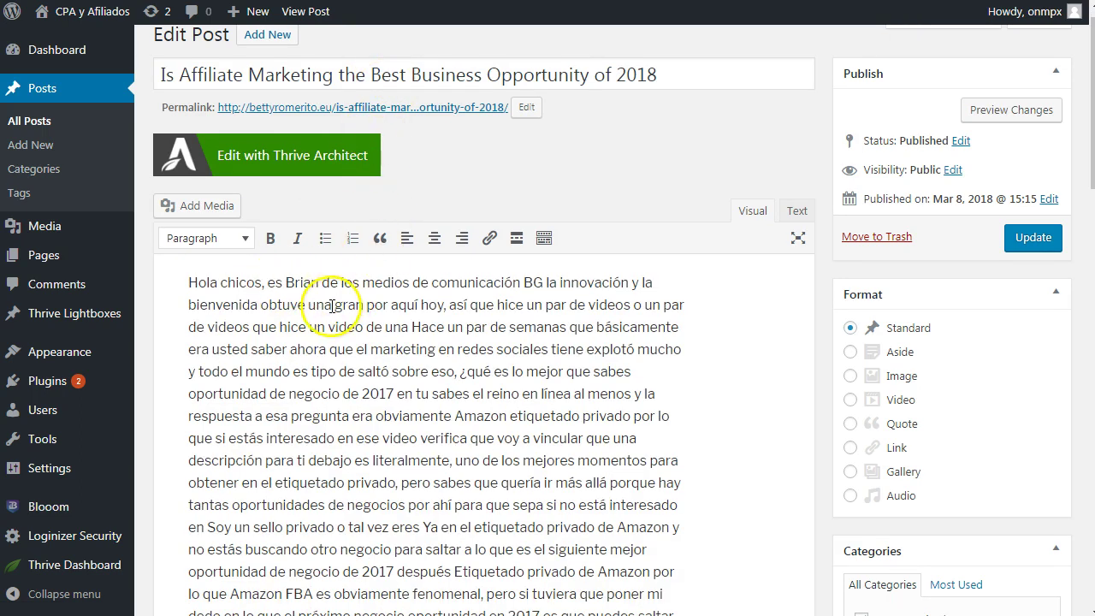
Copy the passage from "Etiquetado privado de Amazon" to "capital de arranque que sabes" and paste it into the Plagiarisma text checker
{"action": "scroll", "coordinate": [347, 308], "scroll_direction": "down", "scroll_amount": 5}
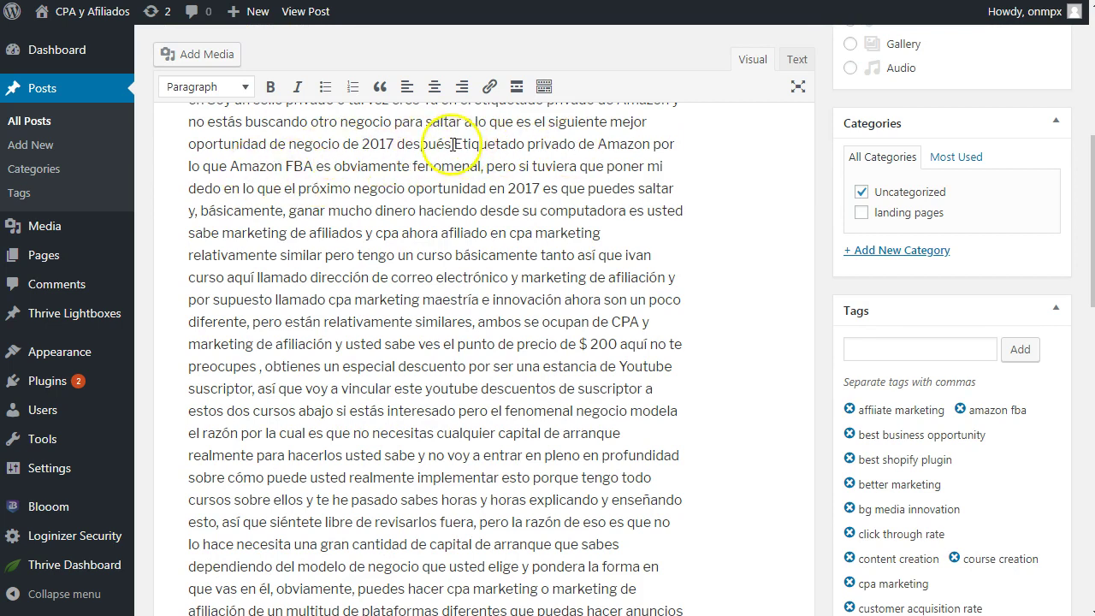
{"action": "left_click_drag", "start_coordinate": [451, 143], "coordinate": [650, 543]}
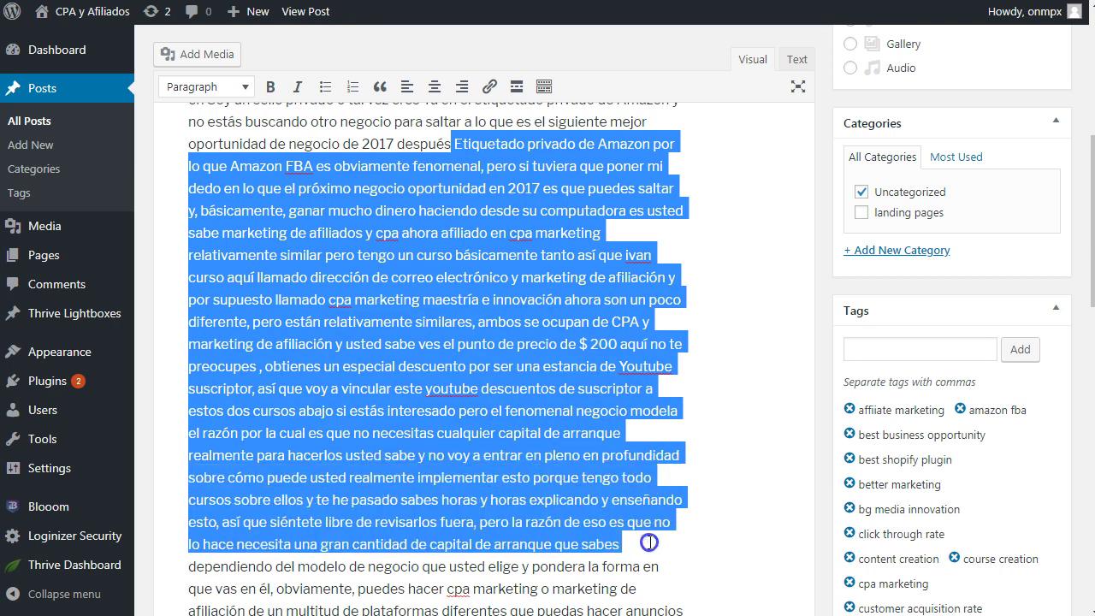
{"action": "right_click", "coordinate": [531, 301]}
{"action": "left_click", "coordinate": [533, 340]}
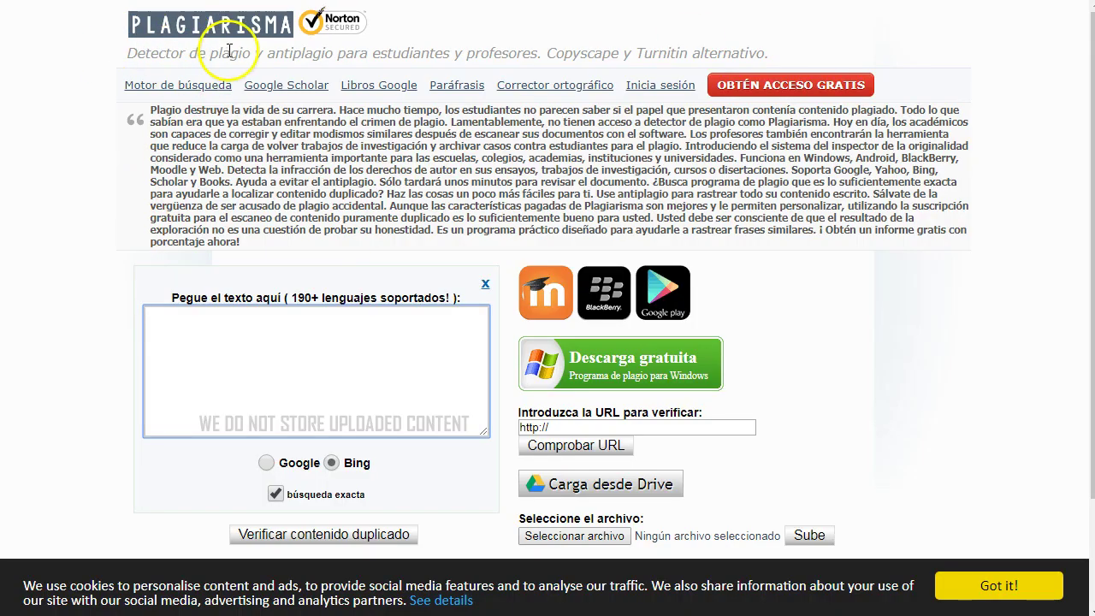
{"action": "right_click", "coordinate": [195, 337]}
{"action": "left_click", "coordinate": [253, 438]}
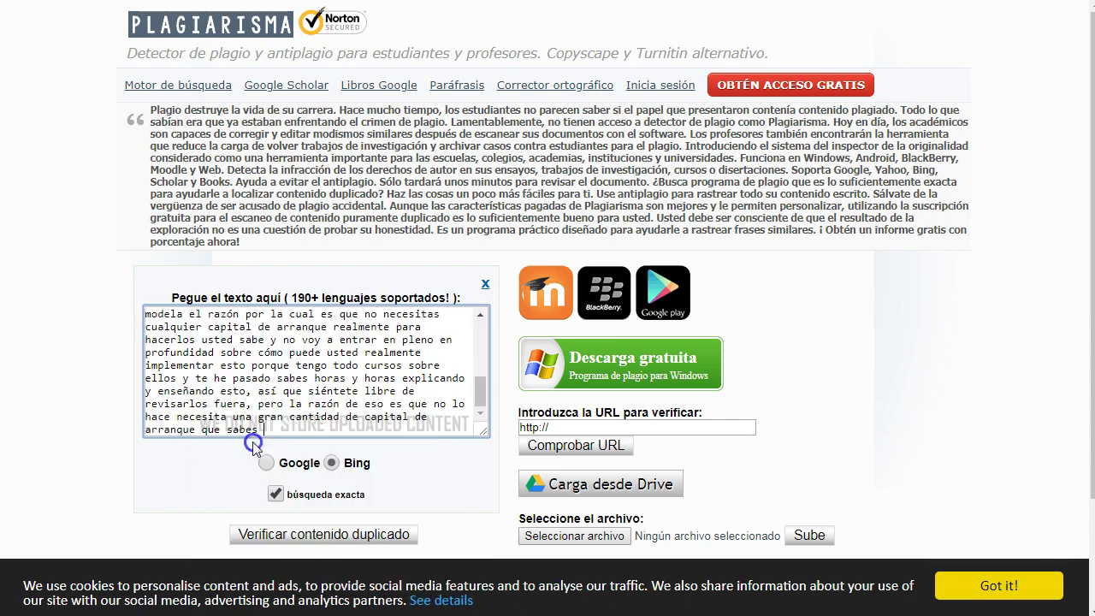
Check the pasted passage for duplicate content using Google as the search engine and examine the uniqueness report
{"action": "left_click", "coordinate": [267, 463]}
{"action": "scroll", "coordinate": [171, 490], "scroll_direction": "down", "scroll_amount": 1}
{"action": "left_click", "coordinate": [356, 459]}
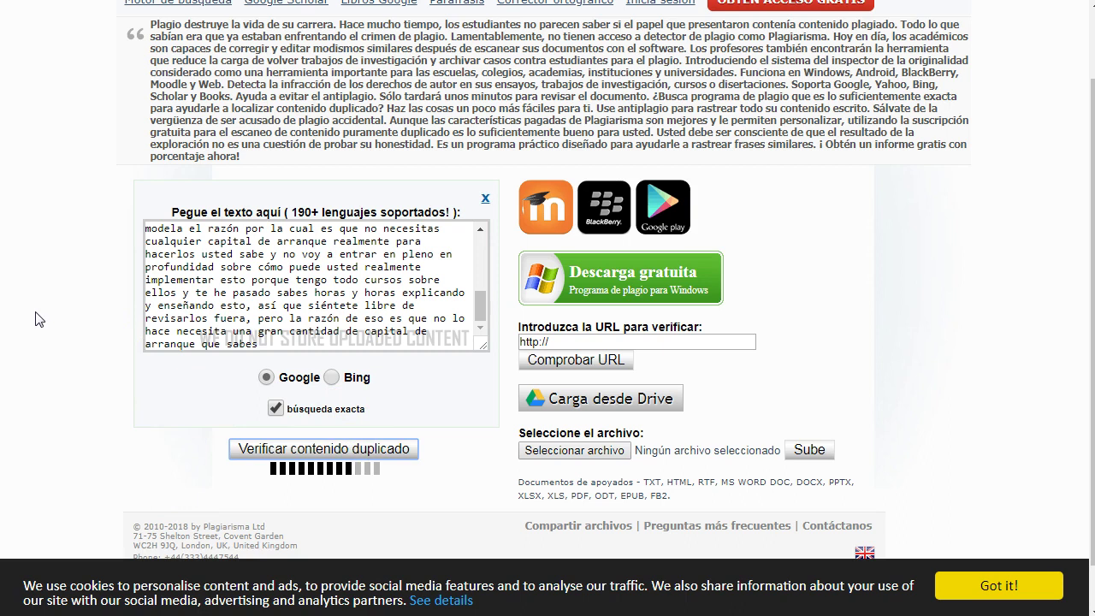
{"action": "scroll", "coordinate": [38, 320], "scroll_direction": "up", "scroll_amount": 1}
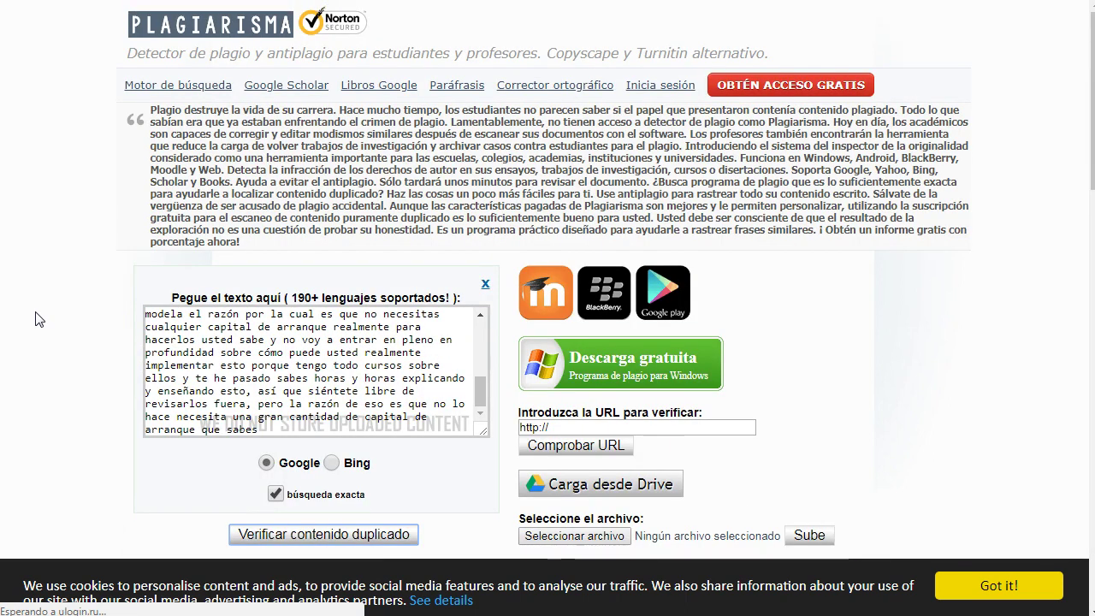
{"action": "scroll", "coordinate": [38, 319], "scroll_direction": "down", "scroll_amount": 2}
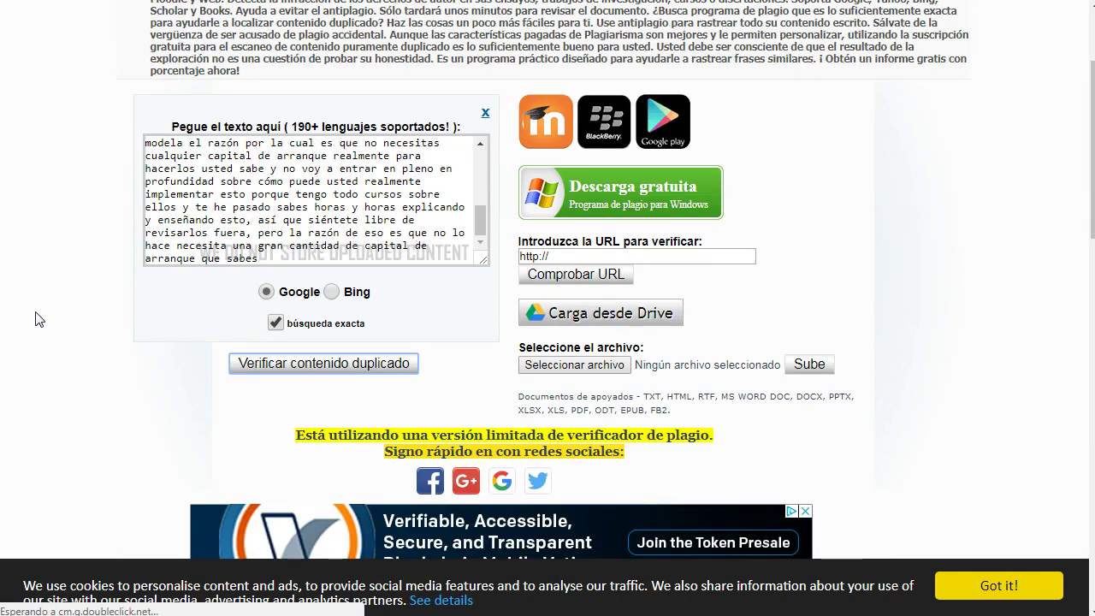
{"action": "scroll", "coordinate": [38, 320], "scroll_direction": "down", "scroll_amount": 2}
{"action": "scroll", "coordinate": [38, 319], "scroll_direction": "down", "scroll_amount": 2}
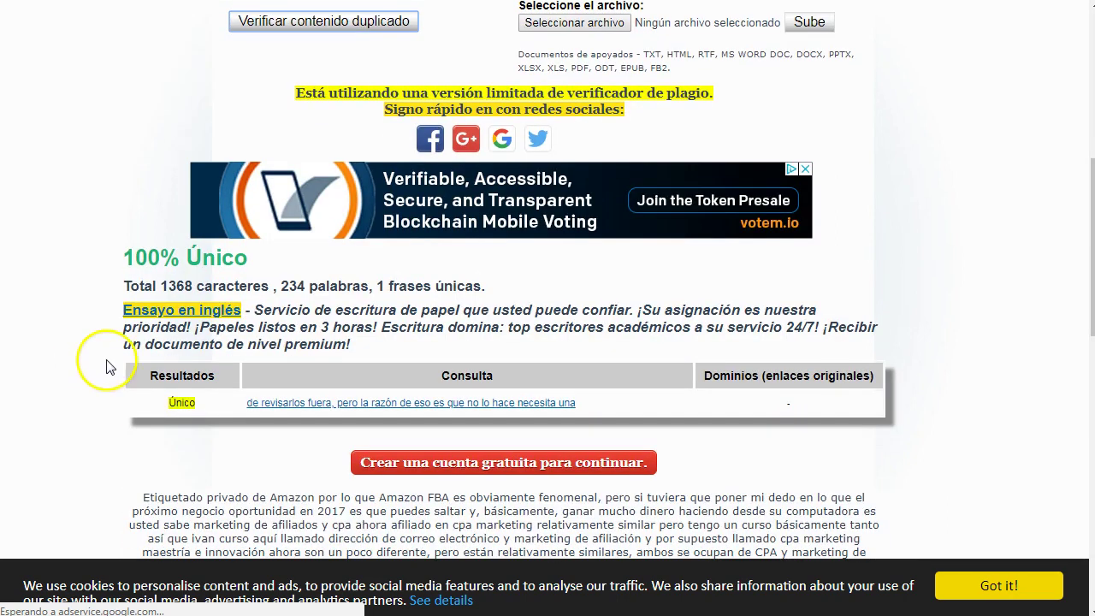
{"action": "left_click_drag", "start_coordinate": [122, 255], "coordinate": [245, 253]}
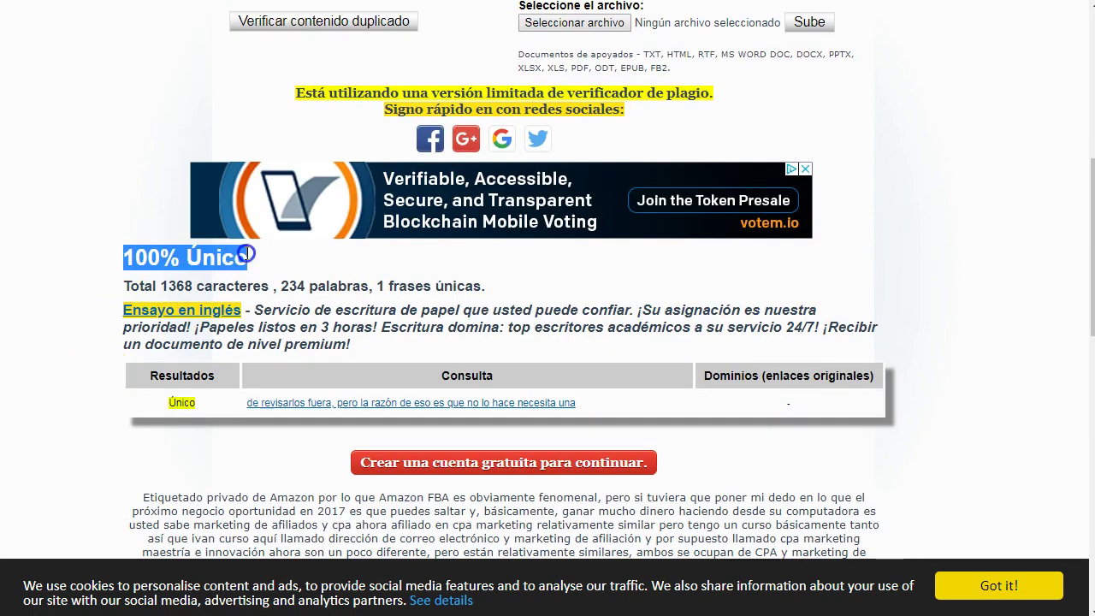
{"action": "scroll", "coordinate": [69, 411], "scroll_direction": "down", "scroll_amount": 1}
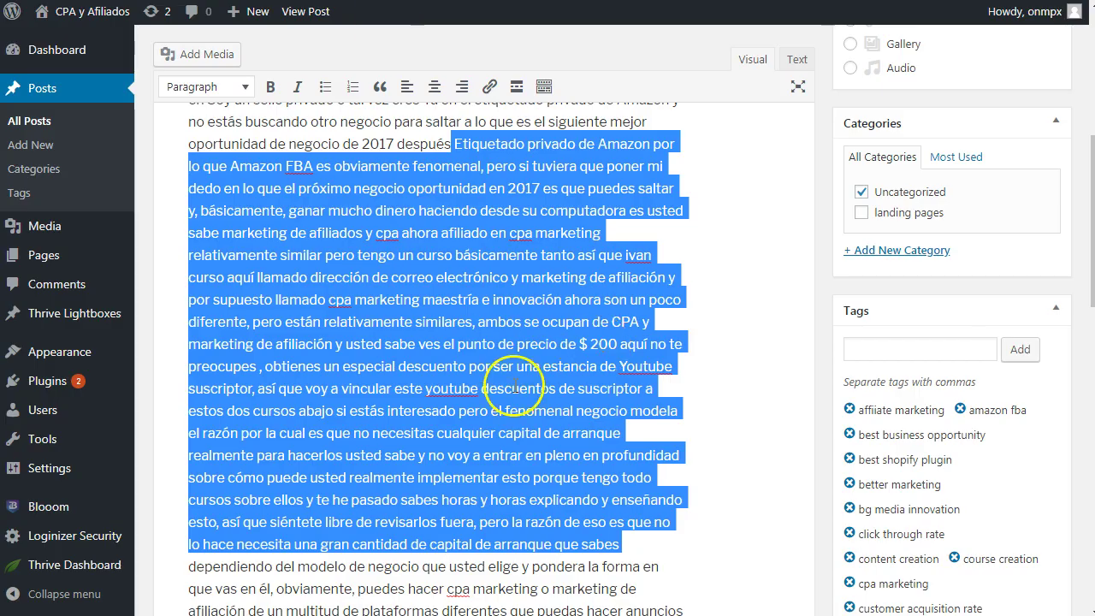
Return to the WordPress post editor and look over the post's body text, tags and featured image
{"action": "left_click", "coordinate": [458, 318]}
{"action": "scroll", "coordinate": [549, 323], "scroll_direction": "down", "scroll_amount": 2}
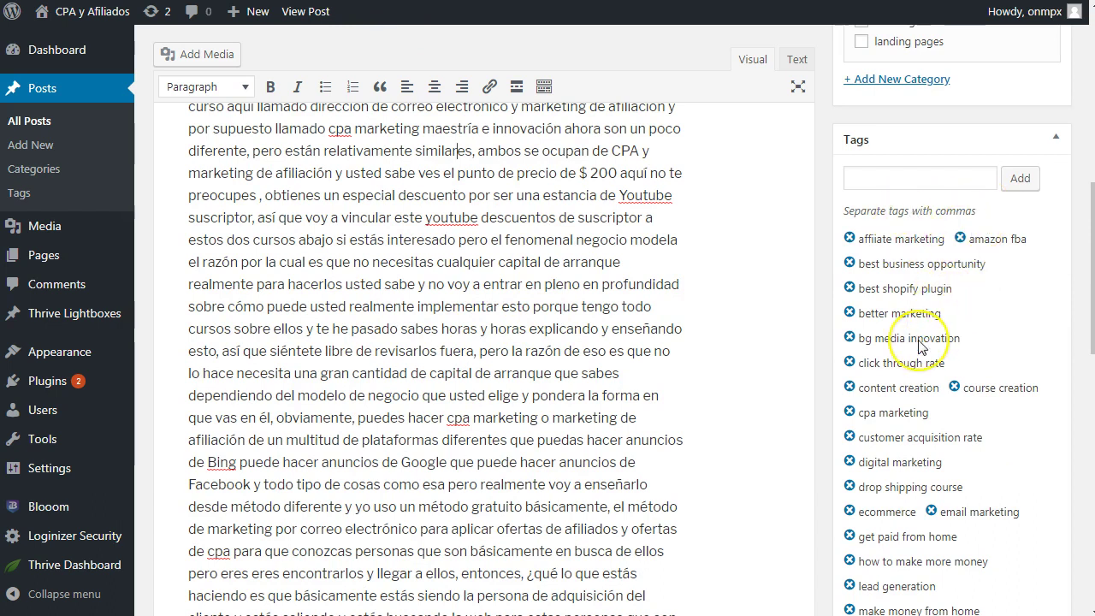
{"action": "scroll", "coordinate": [924, 338], "scroll_direction": "down", "scroll_amount": 3}
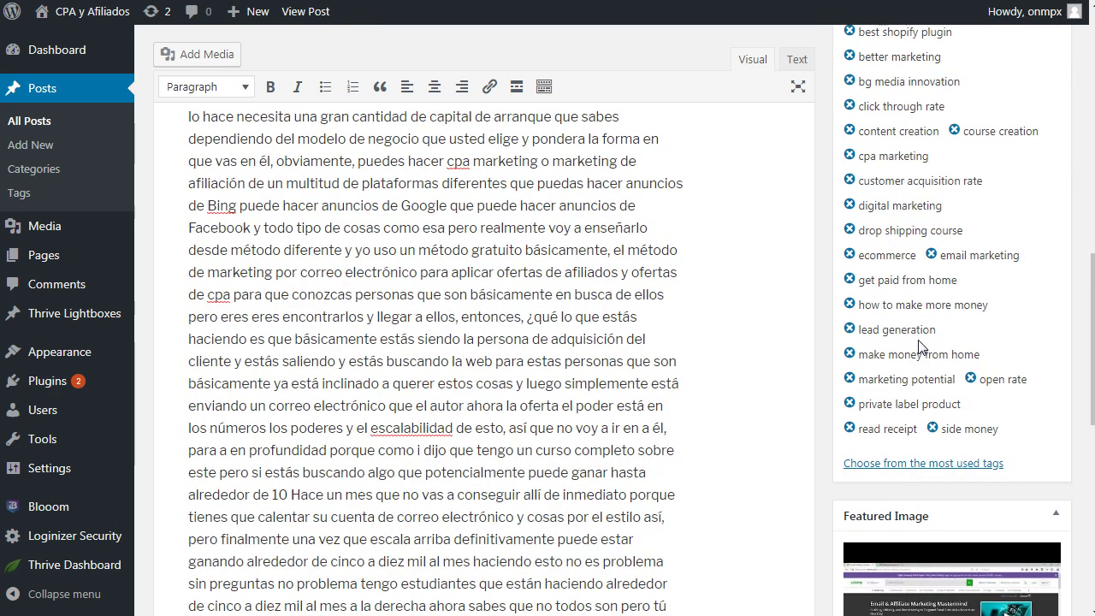
{"action": "scroll", "coordinate": [468, 310], "scroll_direction": "up", "scroll_amount": 10}
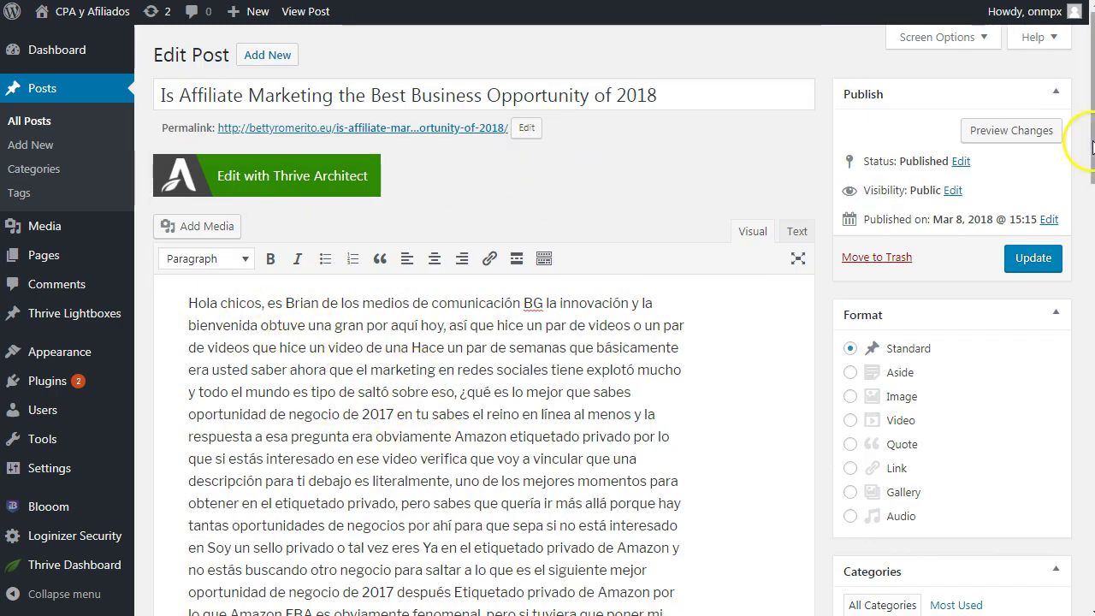
Preview the post and look over its header image, Spanish text, footer link and tags
{"action": "left_click", "coordinate": [1010, 132]}
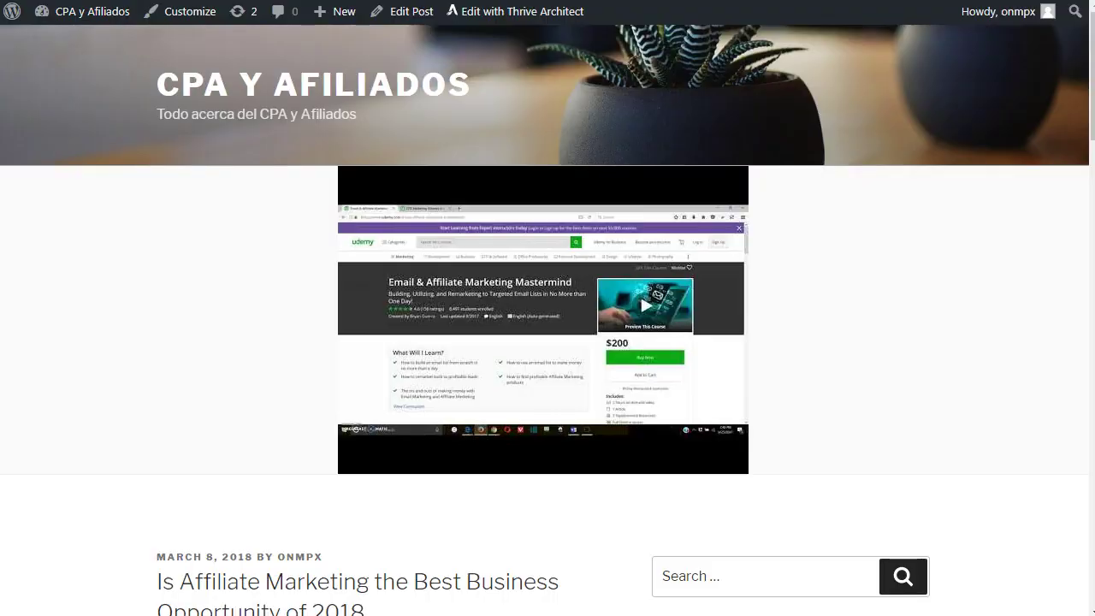
{"action": "scroll", "coordinate": [428, 318], "scroll_direction": "down", "scroll_amount": 4}
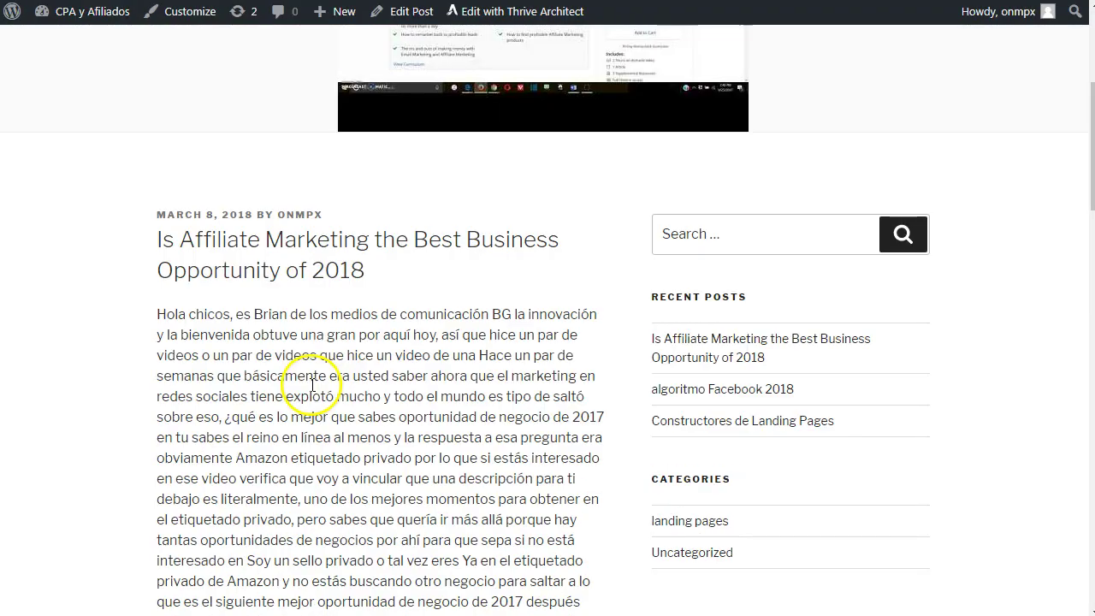
{"action": "scroll", "coordinate": [359, 318], "scroll_direction": "down", "scroll_amount": 10}
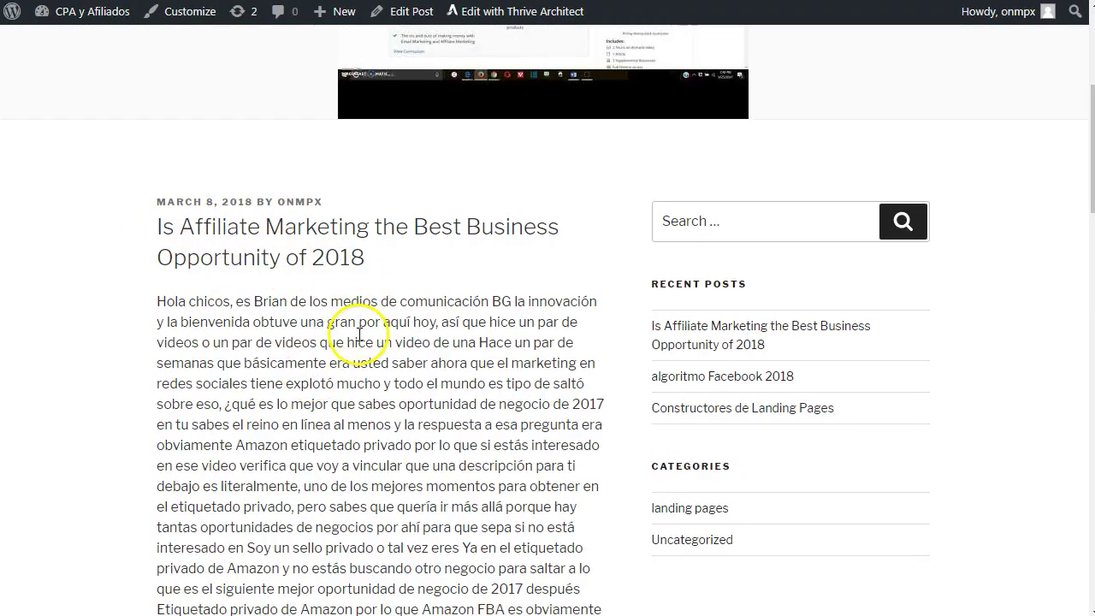
{"action": "scroll", "coordinate": [359, 338], "scroll_direction": "down", "scroll_amount": 12}
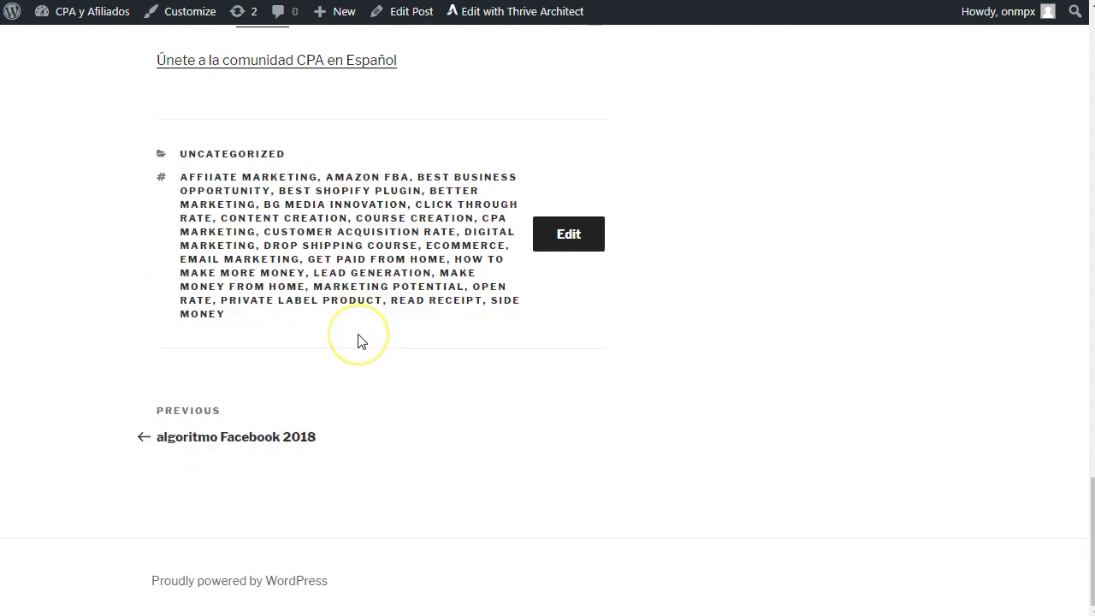
{"action": "scroll", "coordinate": [359, 340], "scroll_direction": "up", "scroll_amount": 2}
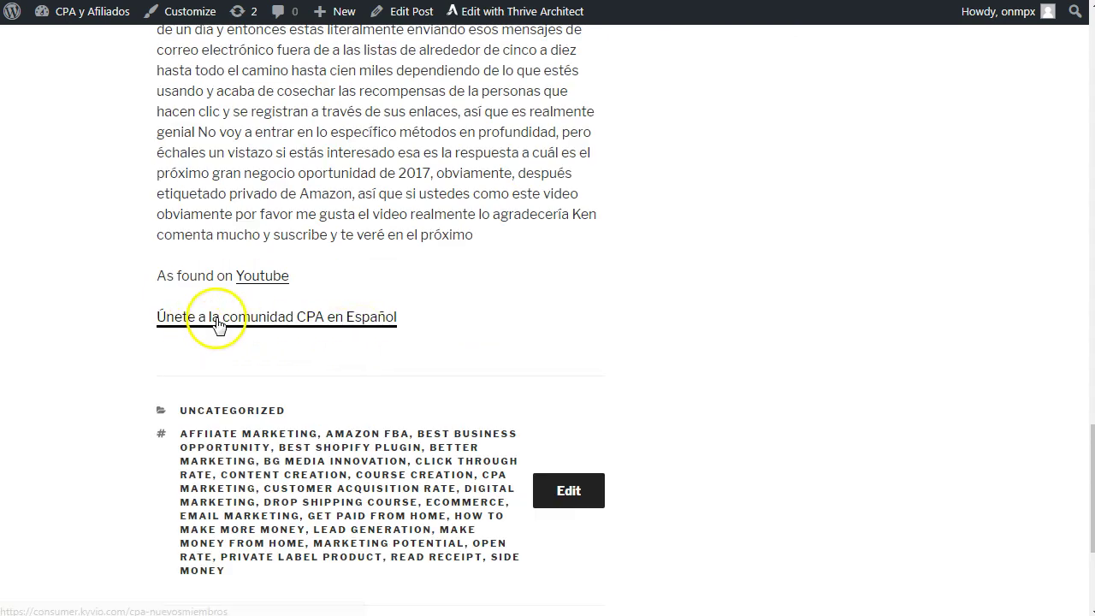
Test the "Únete a la comunidad CPA en Español" footer link, return to the post and inspect its Youtube source credit
{"action": "left_click", "coordinate": [336, 323]}
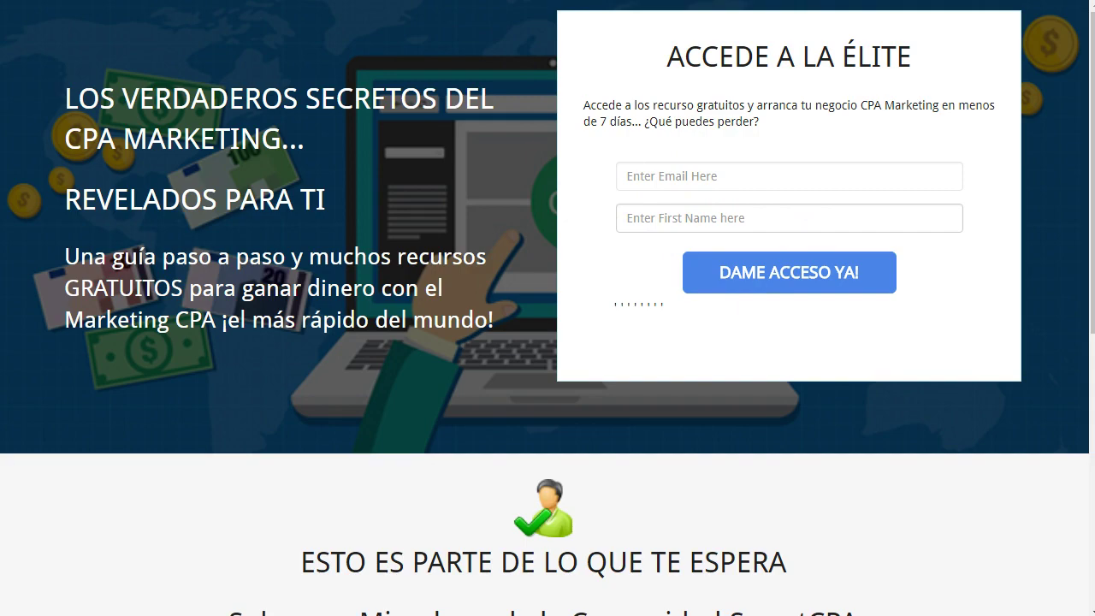
{"action": "key", "text": "alt+Left"}
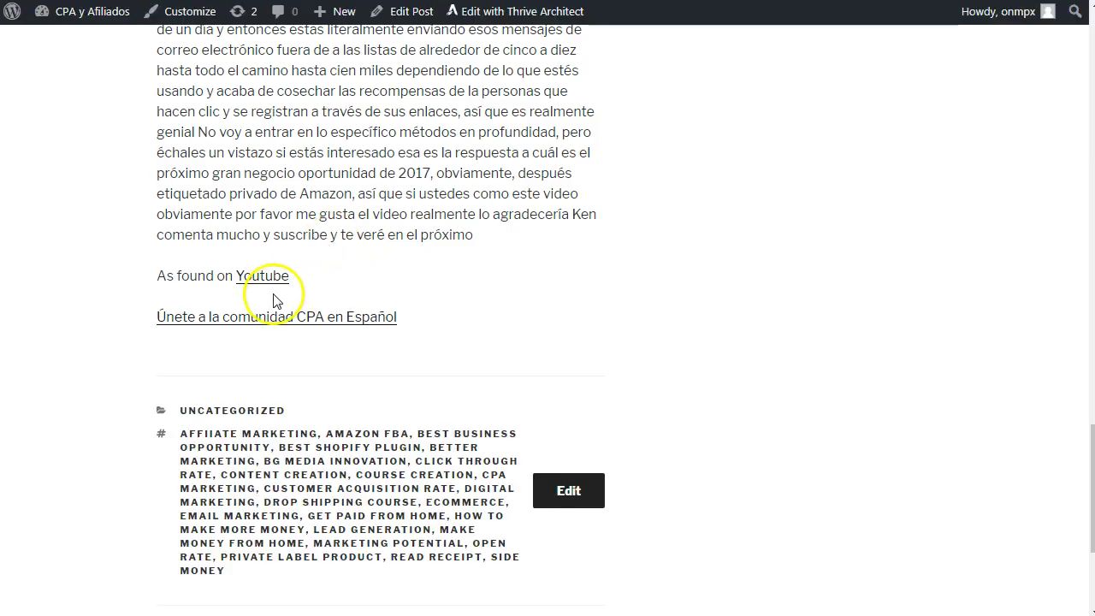
{"action": "left_click", "coordinate": [160, 275]}
{"action": "left_click_drag", "start_coordinate": [217, 274], "coordinate": [219, 276]}
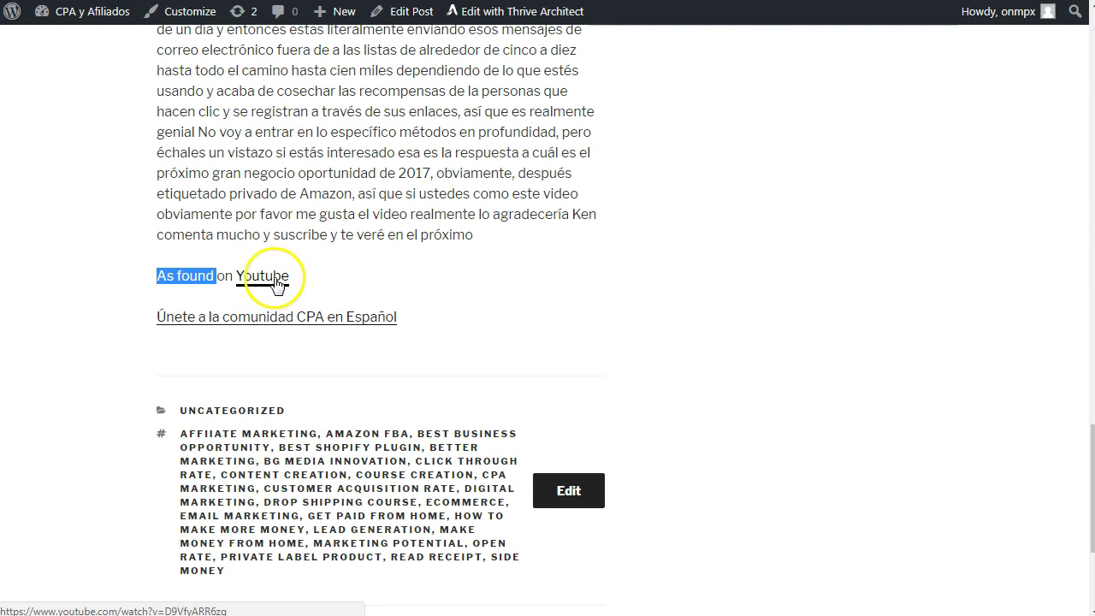
{"action": "left_click", "coordinate": [461, 167]}
{"action": "scroll", "coordinate": [461, 168], "scroll_direction": "up", "scroll_amount": 10}
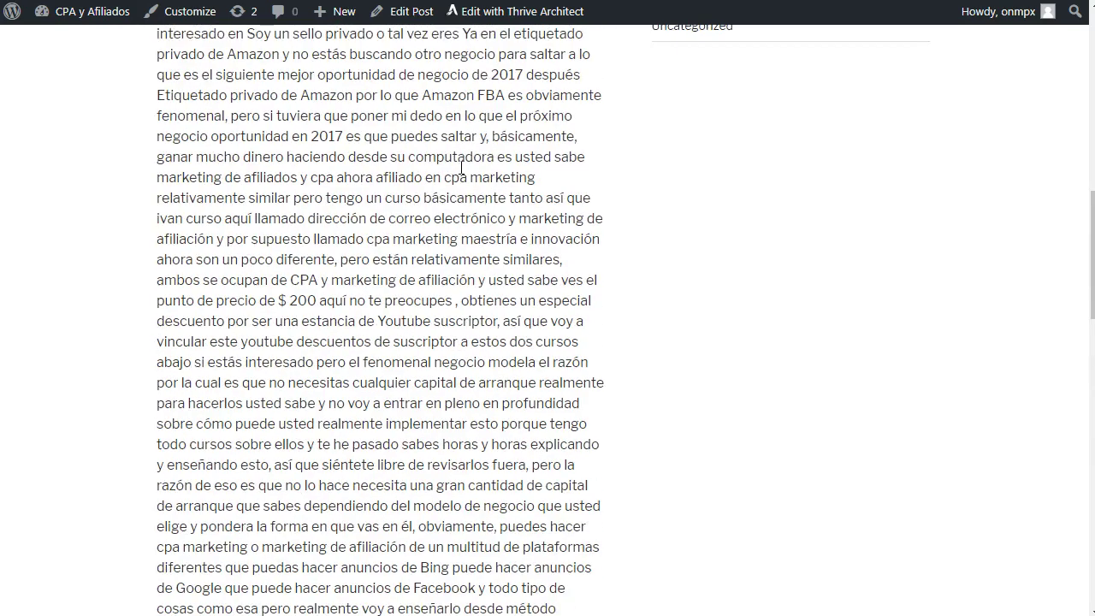
{"action": "scroll", "coordinate": [461, 167], "scroll_direction": "up", "scroll_amount": 5}
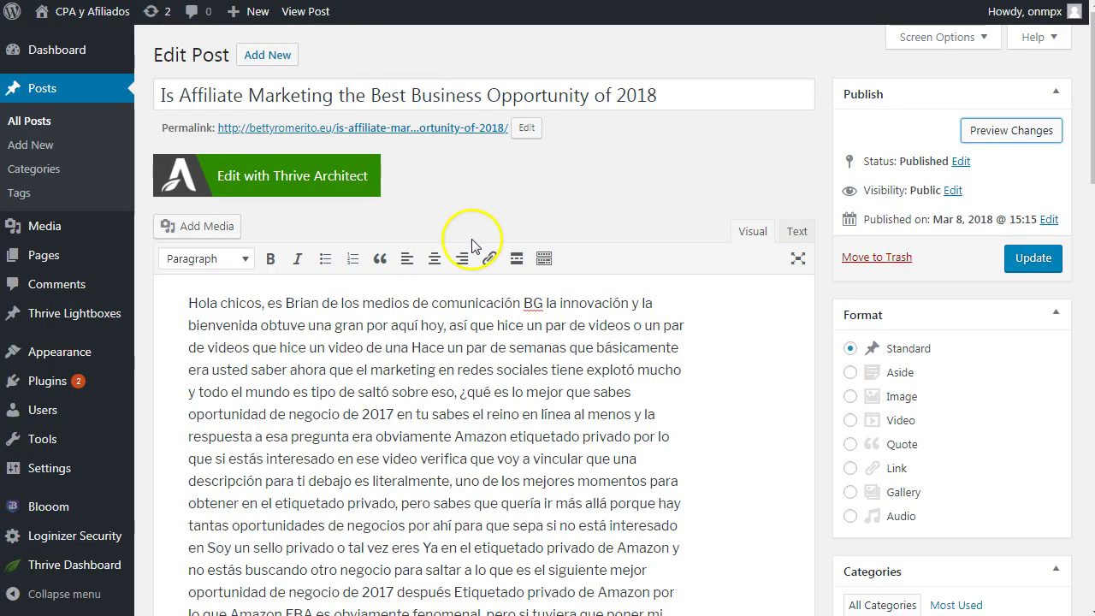
Open the Blooom plugin's start page from the post editor and look through the YouTube trending videos
{"action": "scroll", "coordinate": [287, 369], "scroll_direction": "down", "scroll_amount": 2}
{"action": "left_click", "coordinate": [49, 507]}
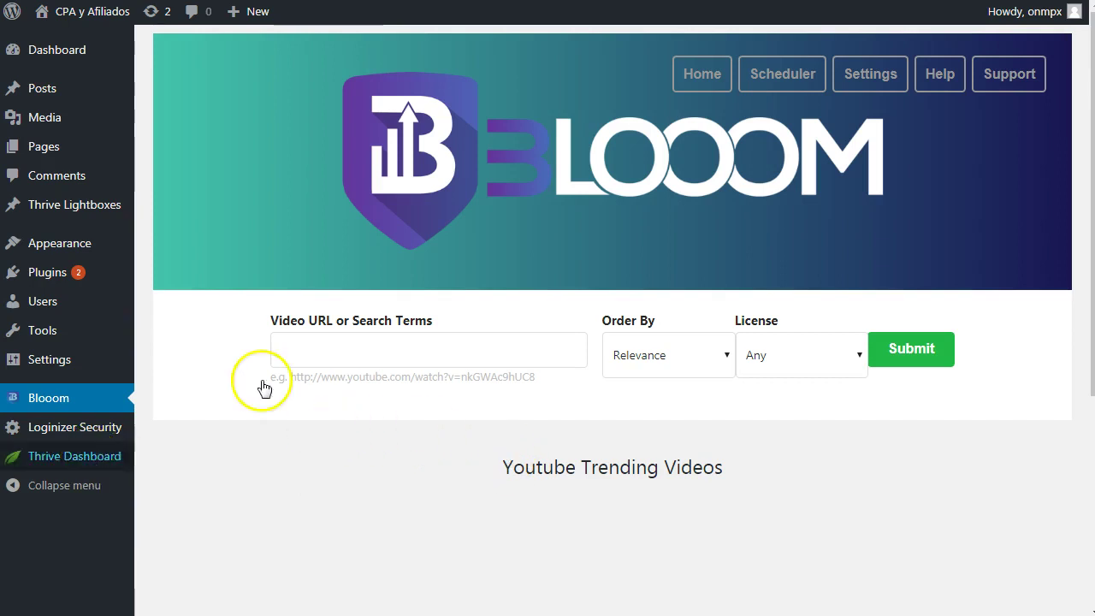
{"action": "scroll", "coordinate": [341, 342], "scroll_direction": "down", "scroll_amount": 3}
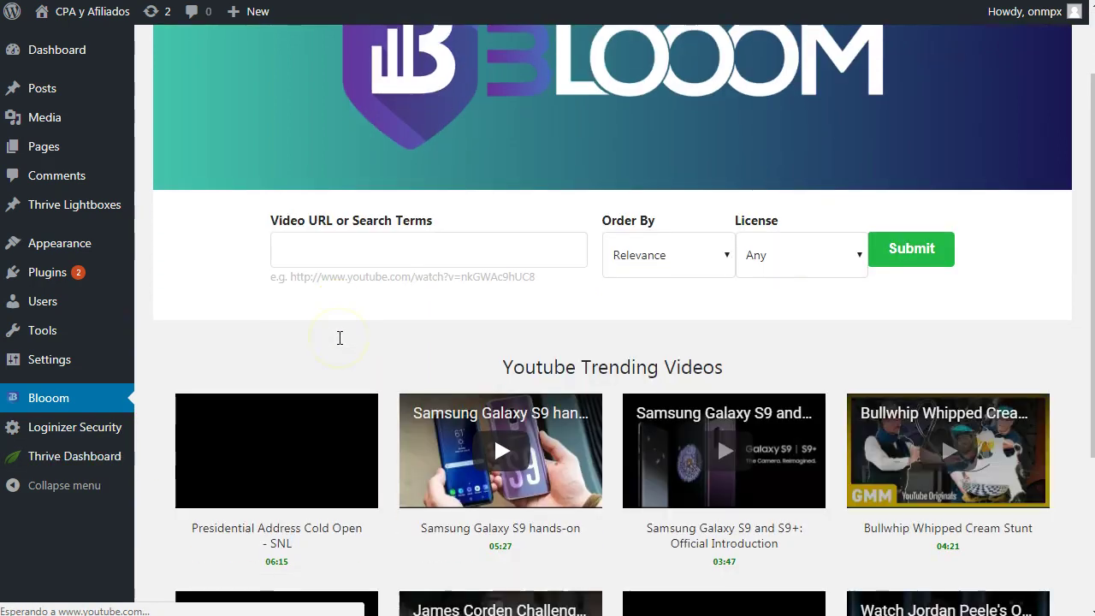
{"action": "scroll", "coordinate": [339, 344], "scroll_direction": "down", "scroll_amount": 1}
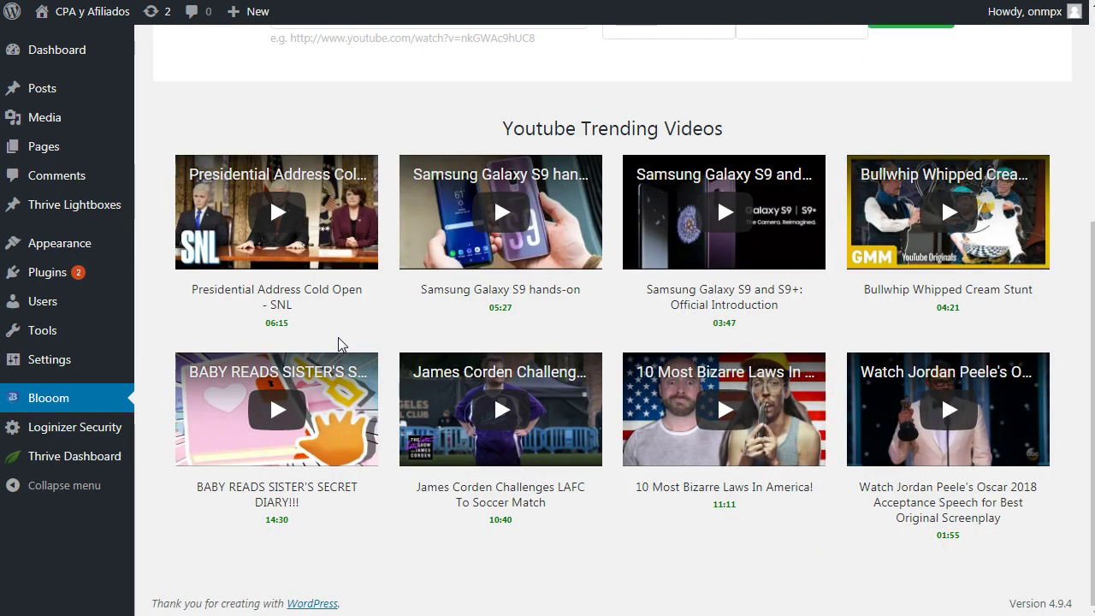
{"action": "scroll", "coordinate": [377, 328], "scroll_direction": "up", "scroll_amount": 2}
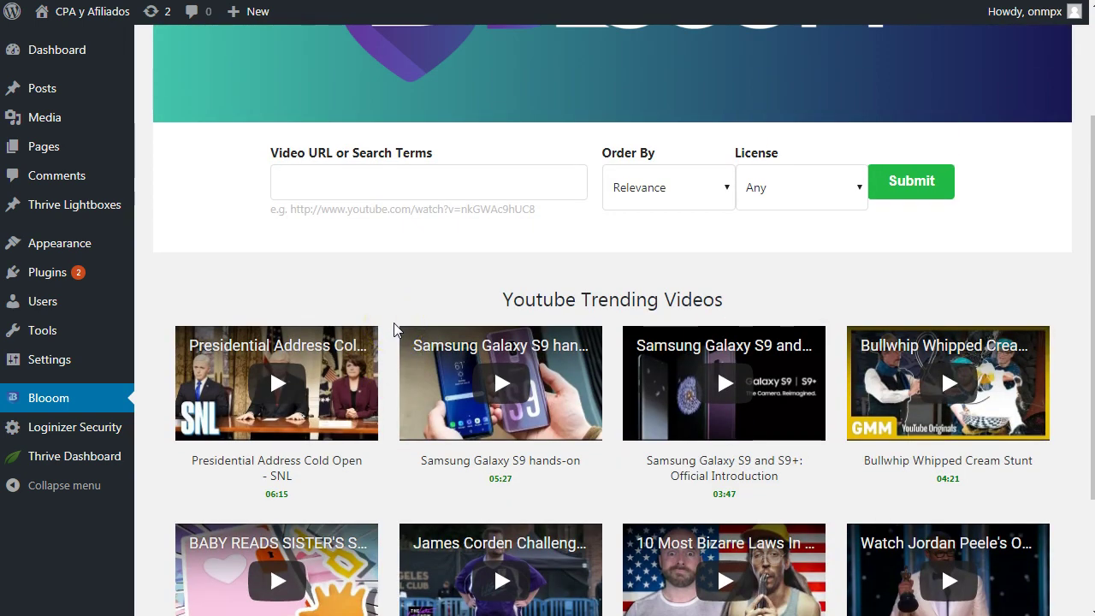
{"action": "left_click", "coordinate": [350, 189]}
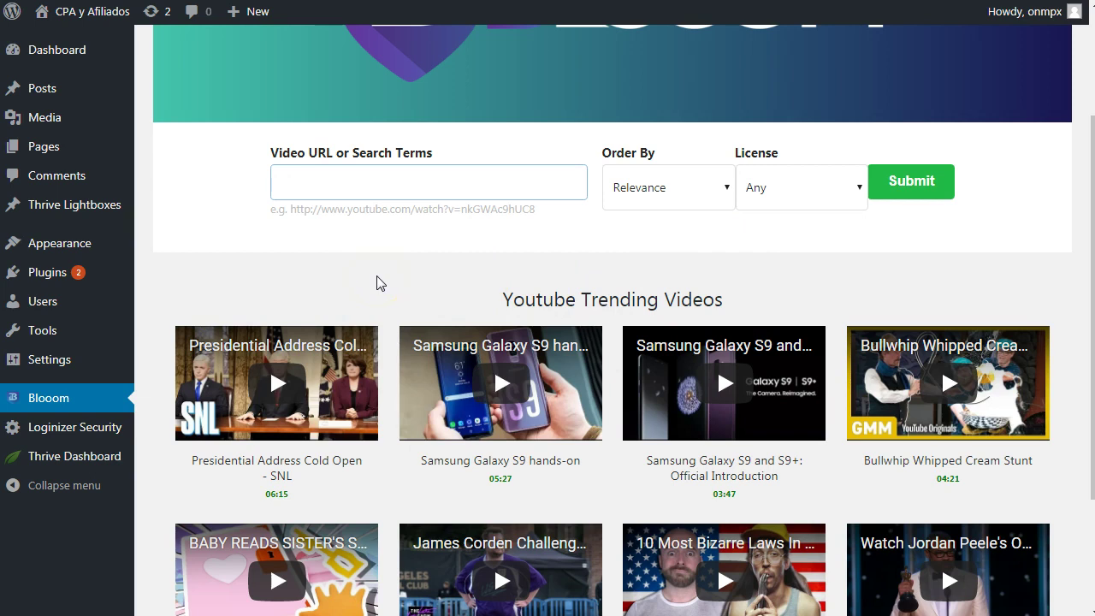
{"action": "scroll", "coordinate": [379, 284], "scroll_direction": "up", "scroll_amount": 2}
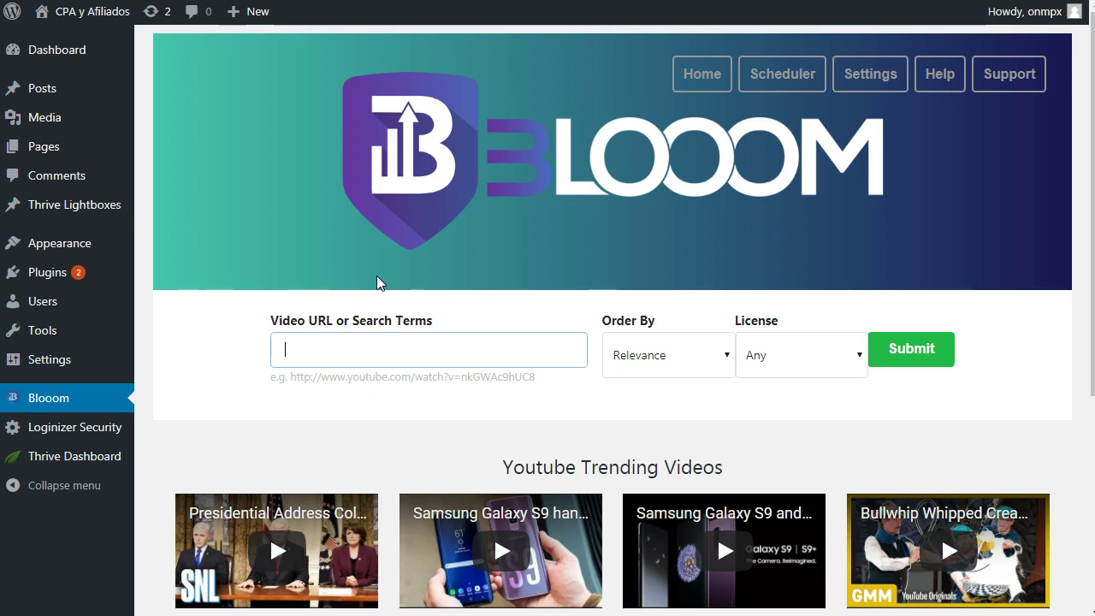
{"action": "left_click", "coordinate": [462, 350]}
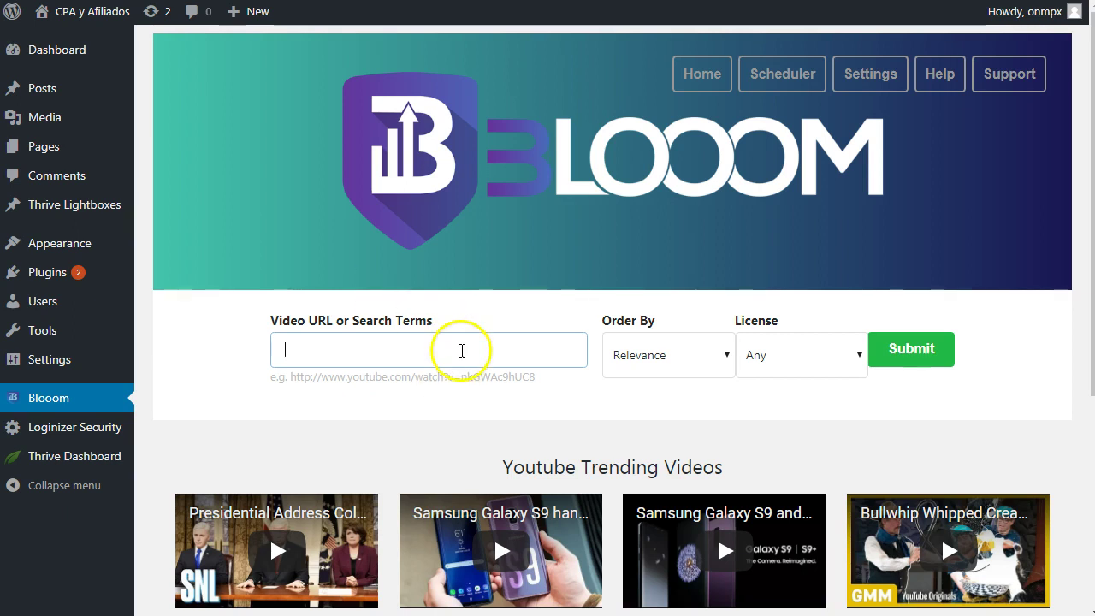
{"action": "scroll", "coordinate": [462, 355], "scroll_direction": "down", "scroll_amount": 2}
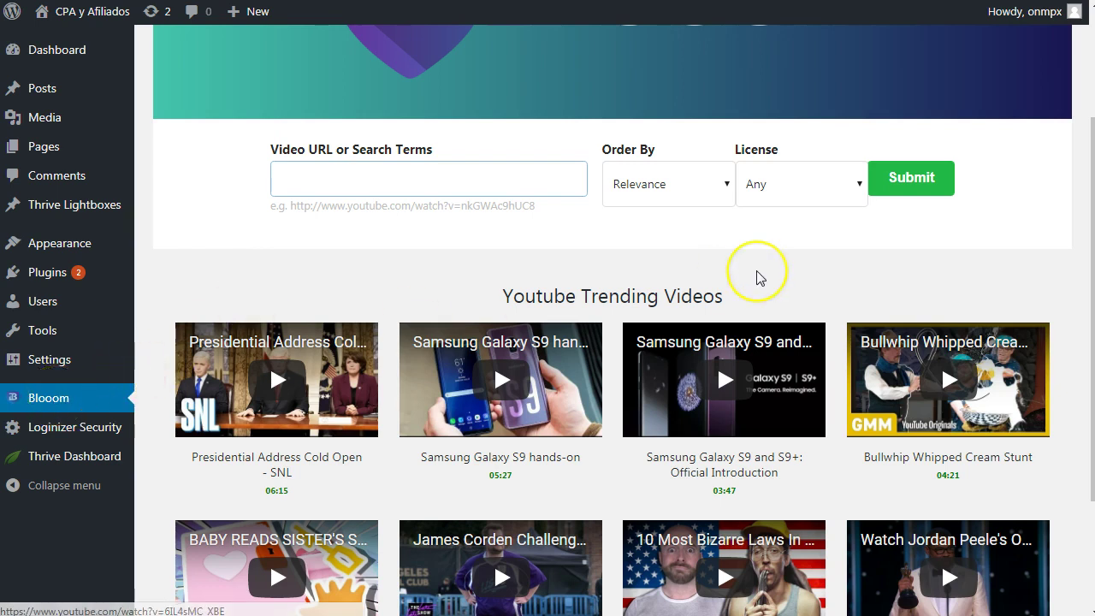
{"action": "scroll", "coordinate": [756, 278], "scroll_direction": "up", "scroll_amount": 2}
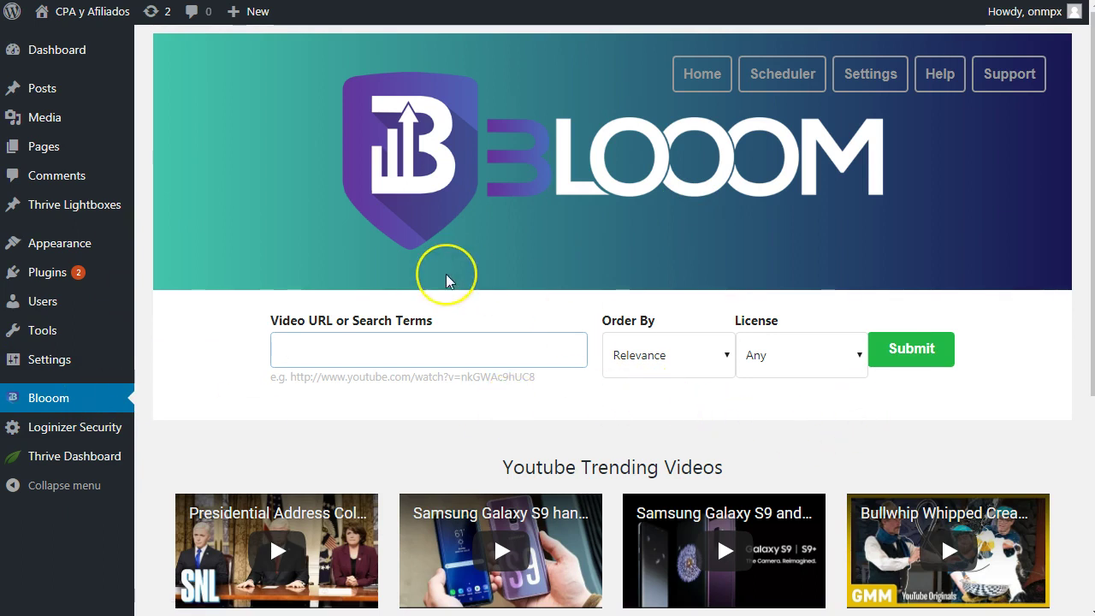
Switch to the Blooom sales page and read its headline offer, money-back guarantee, 30-minute claims and estimated earnings chart
{"action": "scroll", "coordinate": [448, 282], "scroll_direction": "down", "scroll_amount": 4}
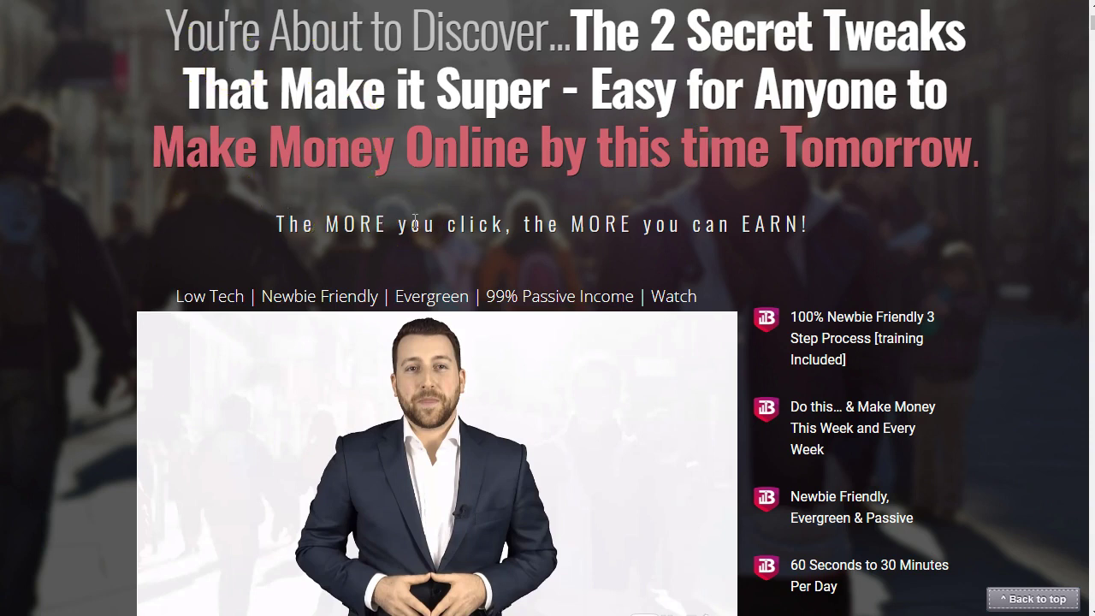
{"action": "scroll", "coordinate": [406, 304], "scroll_direction": "down", "scroll_amount": 9}
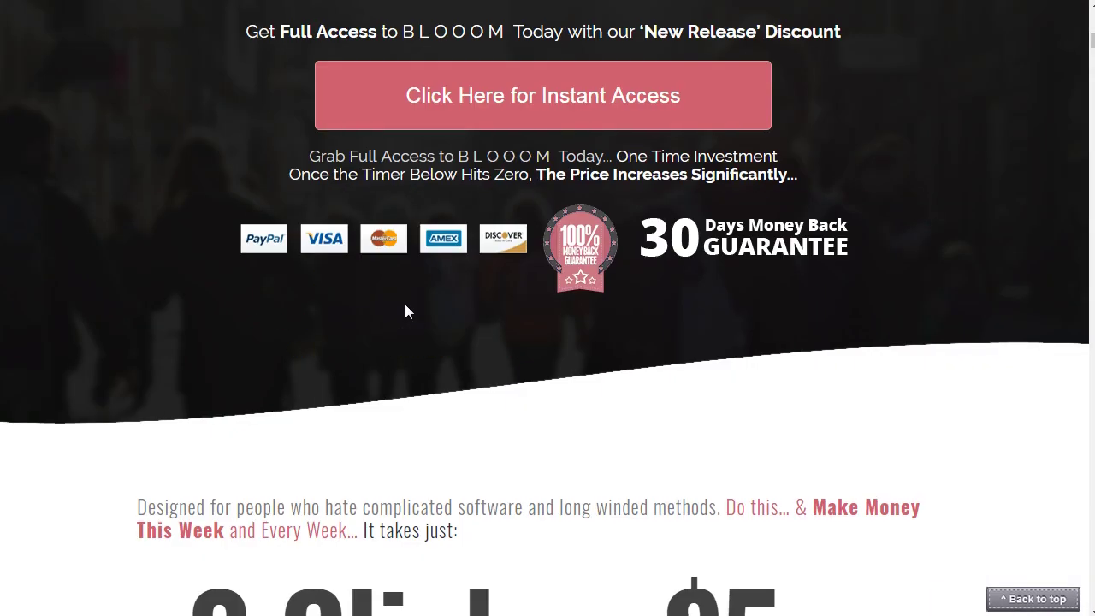
{"action": "scroll", "coordinate": [405, 304], "scroll_direction": "down", "scroll_amount": 5}
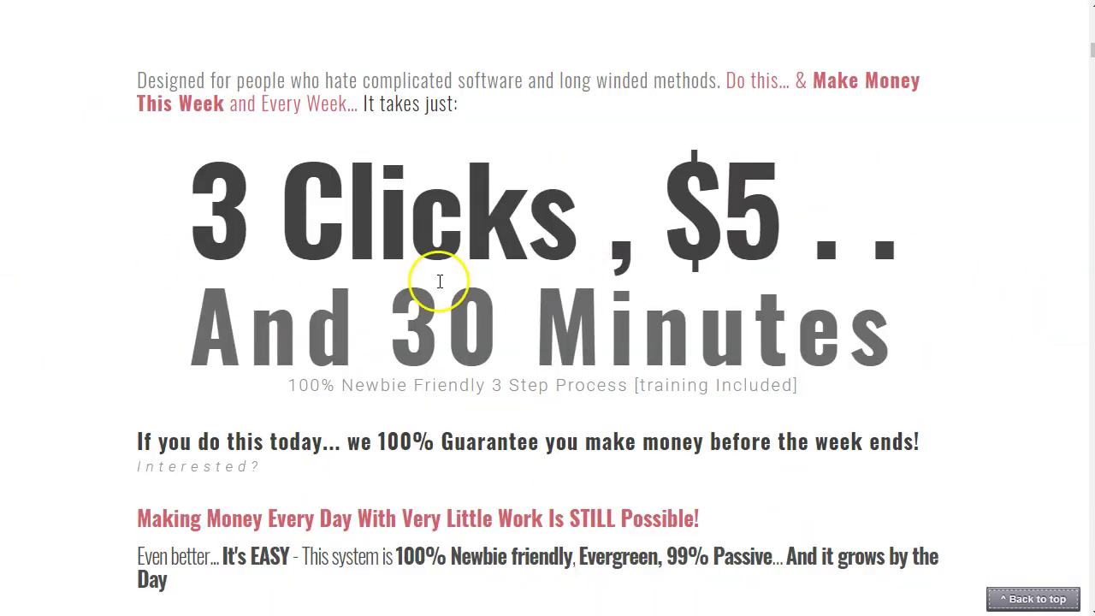
{"action": "scroll", "coordinate": [440, 281], "scroll_direction": "down", "scroll_amount": 1}
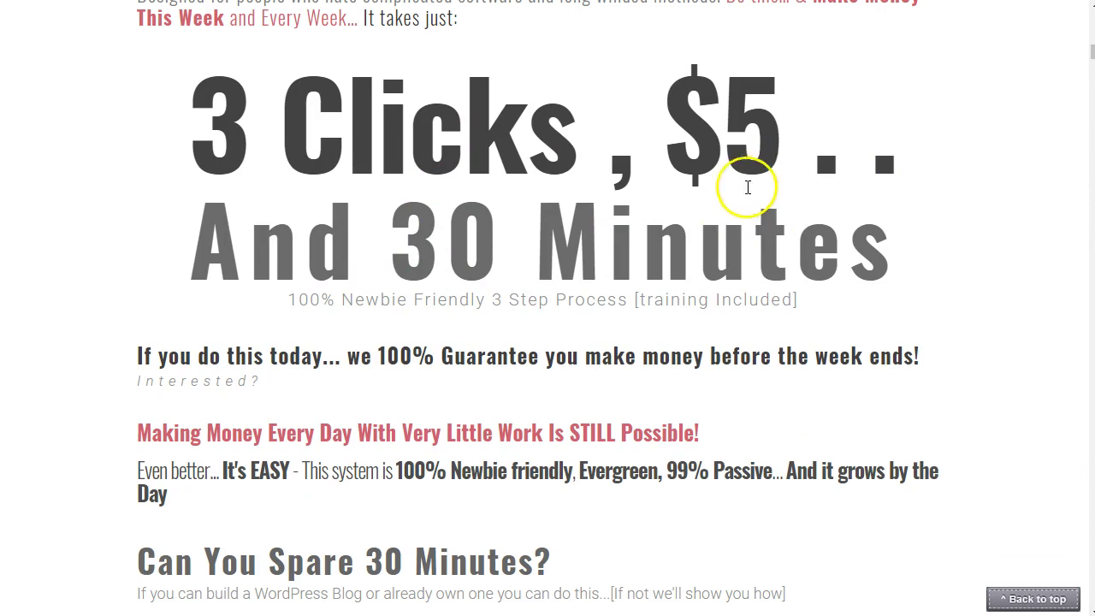
{"action": "scroll", "coordinate": [332, 294], "scroll_direction": "down", "scroll_amount": 2}
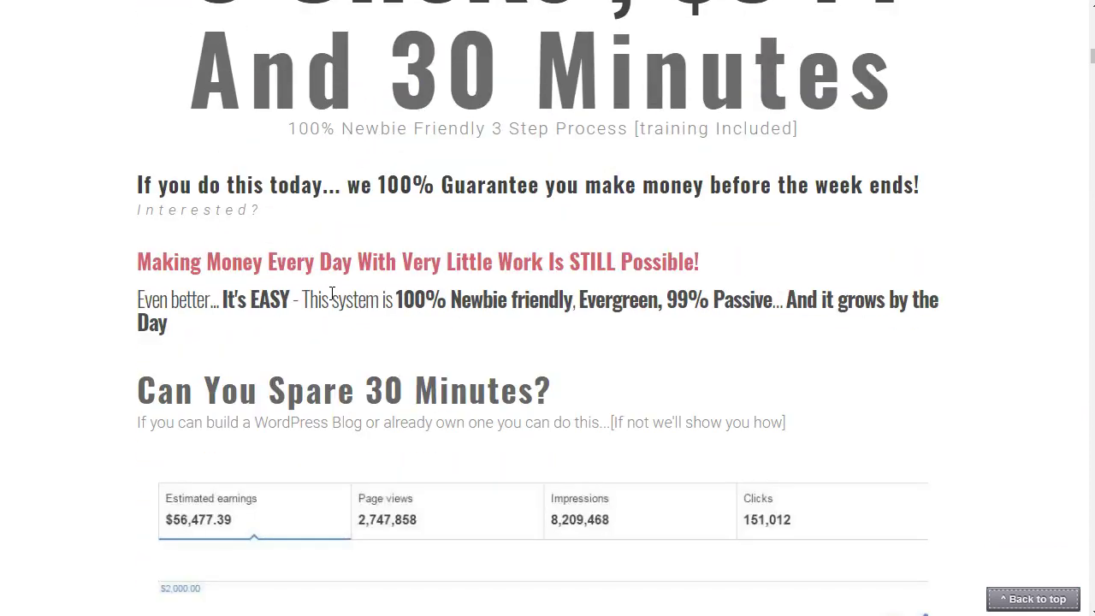
{"action": "scroll", "coordinate": [332, 293], "scroll_direction": "down", "scroll_amount": 3}
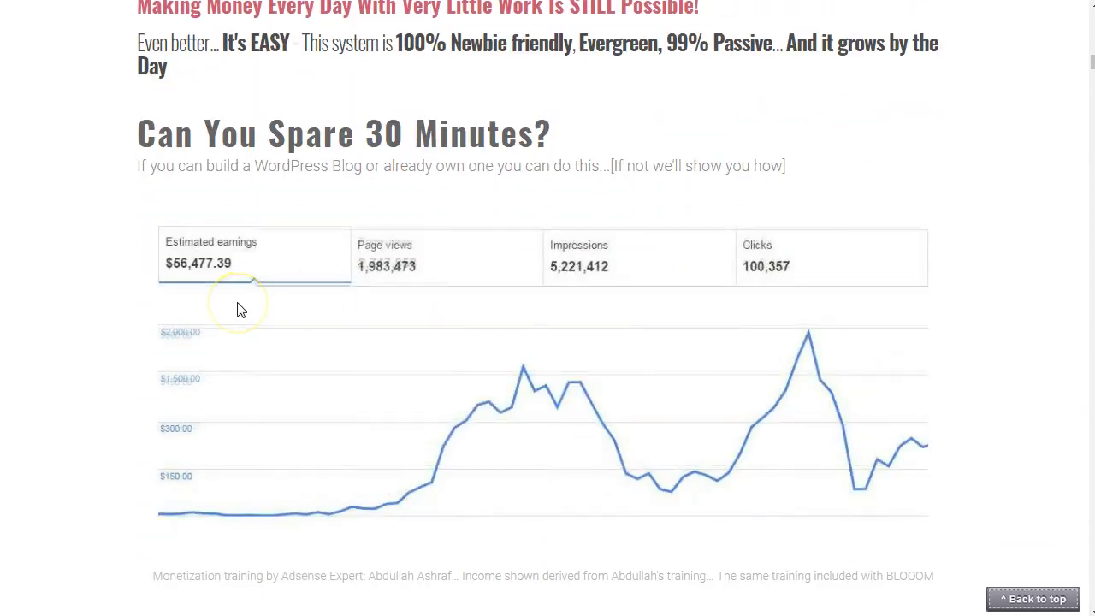
{"action": "scroll", "coordinate": [122, 339], "scroll_direction": "down", "scroll_amount": 6}
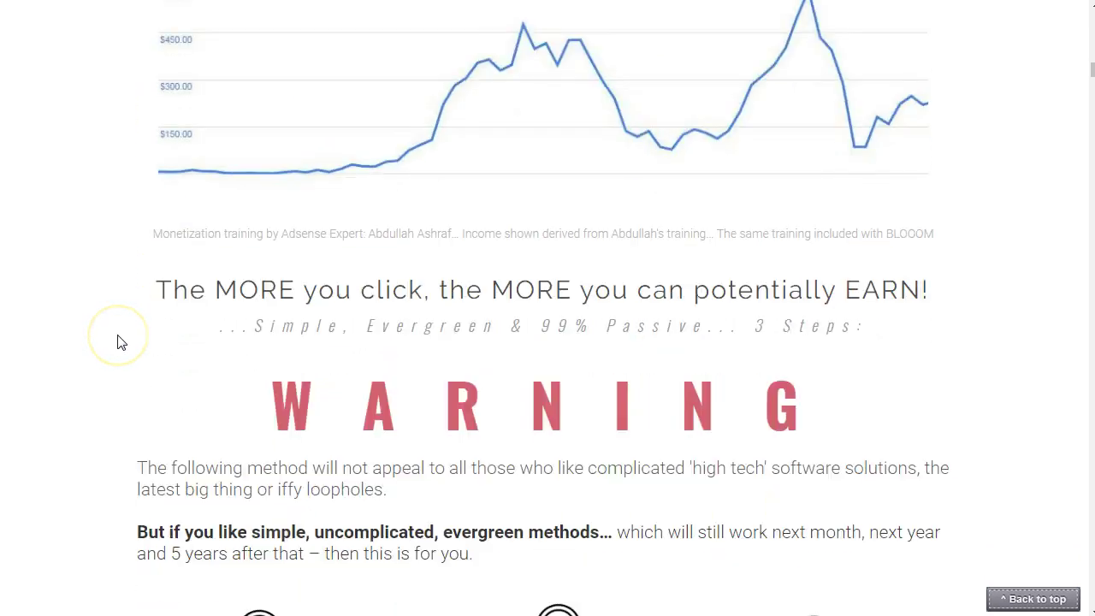
Read the sales page's "Loophole?", "To BLOOOM is to THRIVE!" and "Old School... Twisted" sections, including the income screenshots
{"action": "scroll", "coordinate": [121, 342], "scroll_direction": "down", "scroll_amount": 3}
{"action": "scroll", "coordinate": [120, 342], "scroll_direction": "down", "scroll_amount": 12}
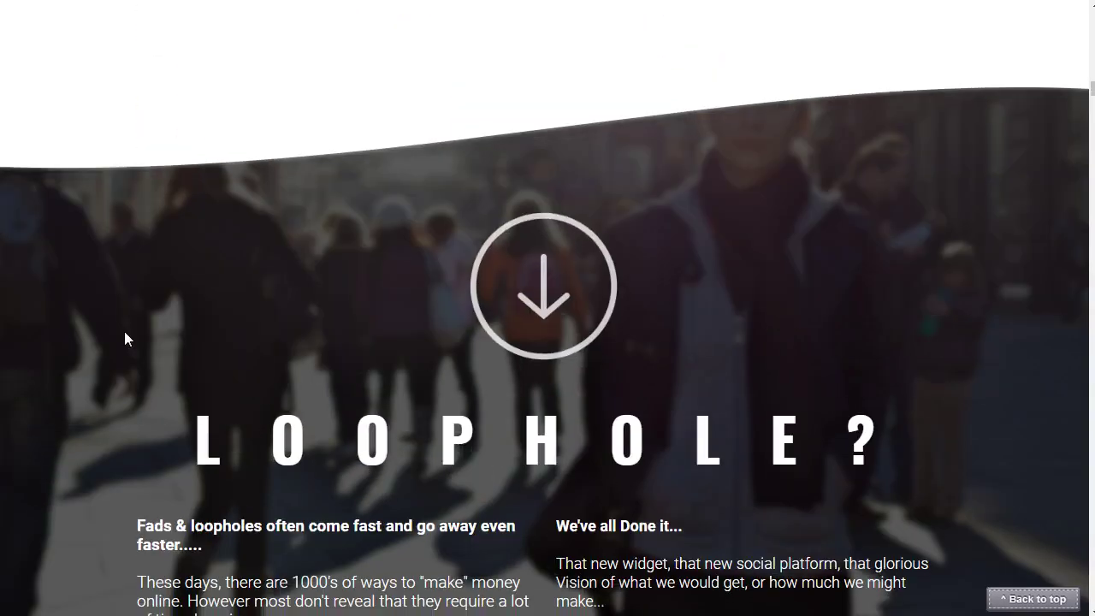
{"action": "scroll", "coordinate": [256, 318], "scroll_direction": "down", "scroll_amount": 5}
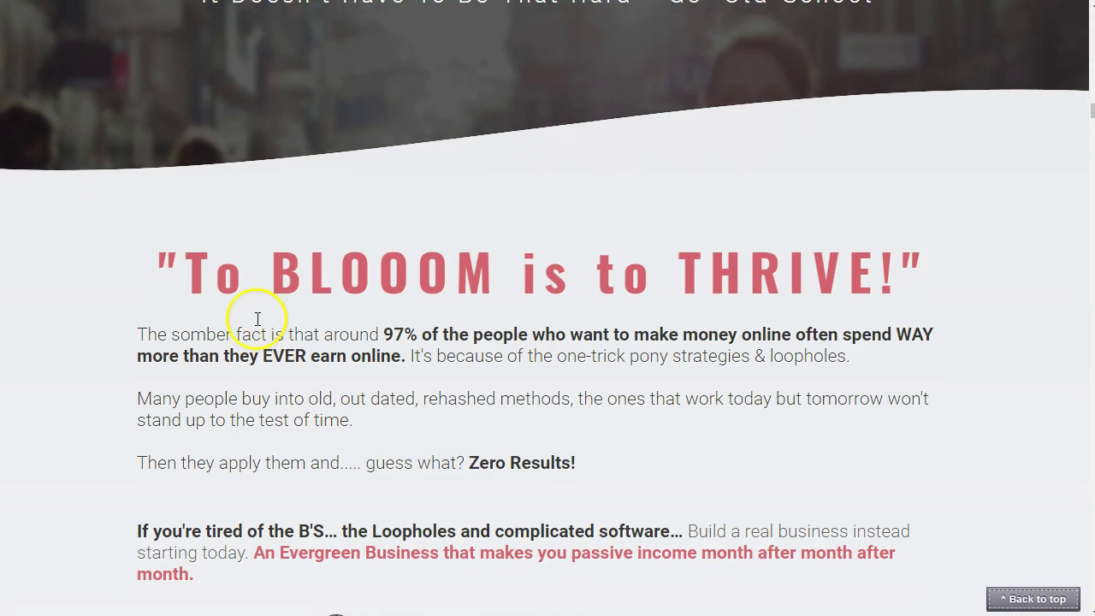
{"action": "scroll", "coordinate": [518, 265], "scroll_direction": "down", "scroll_amount": 9}
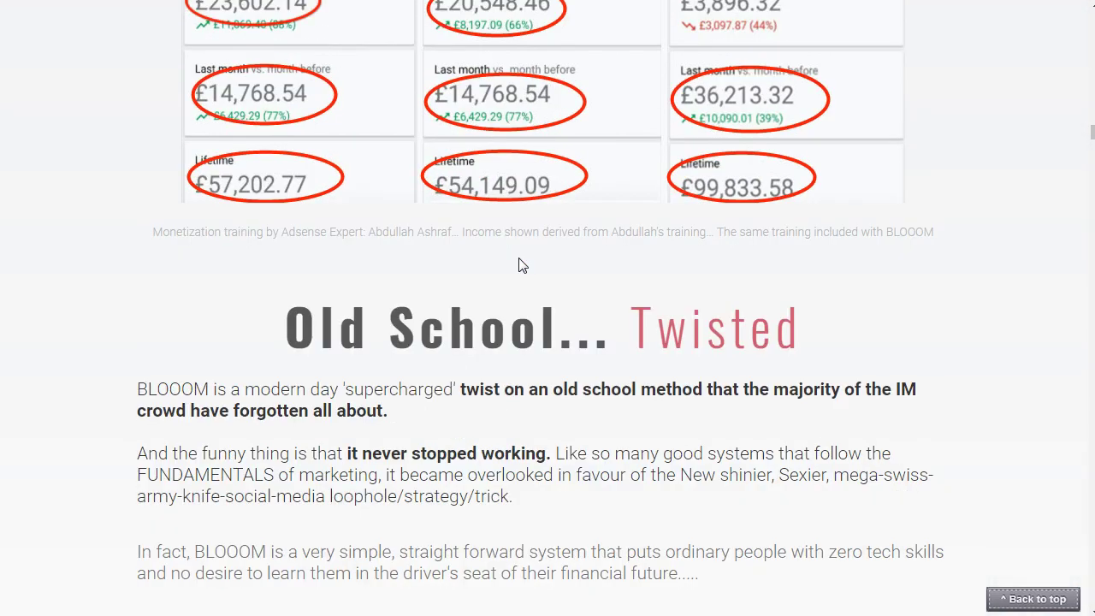
{"action": "scroll", "coordinate": [518, 265], "scroll_direction": "down", "scroll_amount": 5}
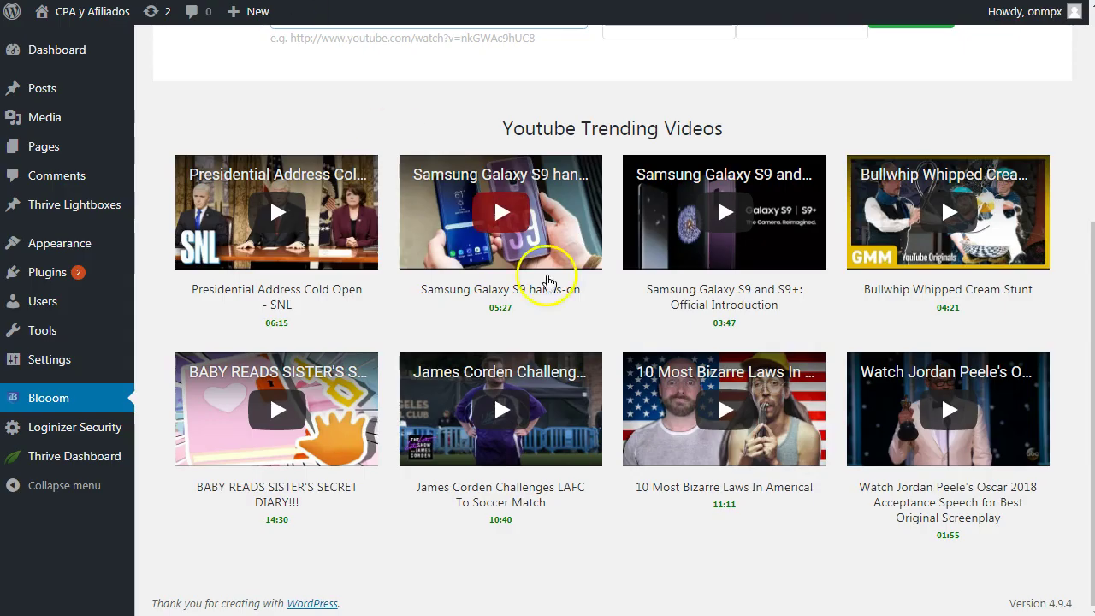
Return to the Blooom plugin in WordPress, reload its home page and look at the video search form and trending videos
{"action": "scroll", "coordinate": [591, 283], "scroll_direction": "up", "scroll_amount": 4}
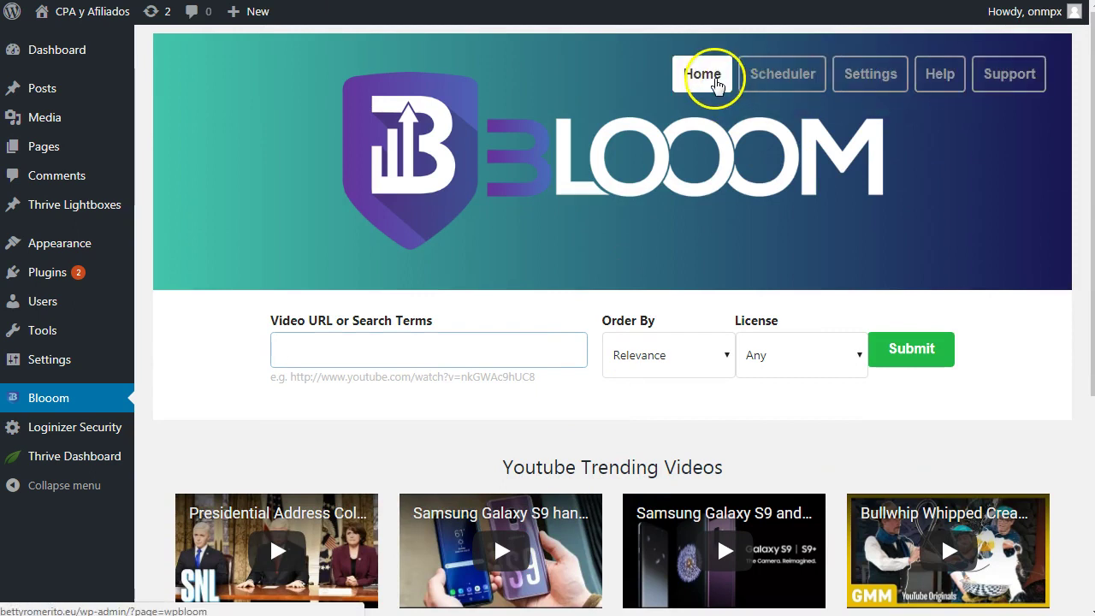
{"action": "left_click", "coordinate": [711, 75]}
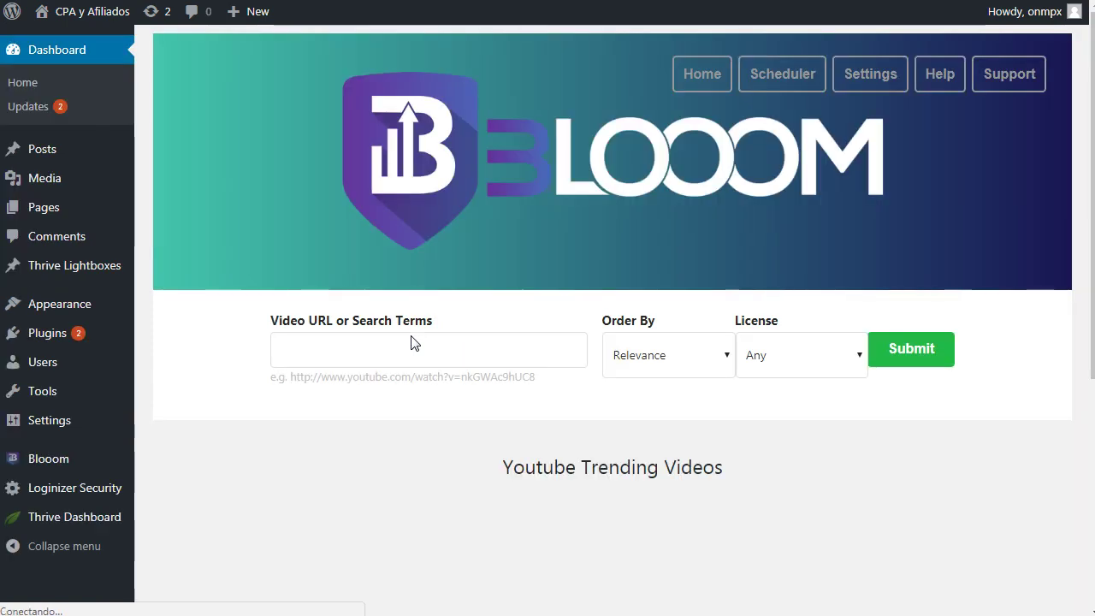
{"action": "scroll", "coordinate": [410, 342], "scroll_direction": "down", "scroll_amount": 1}
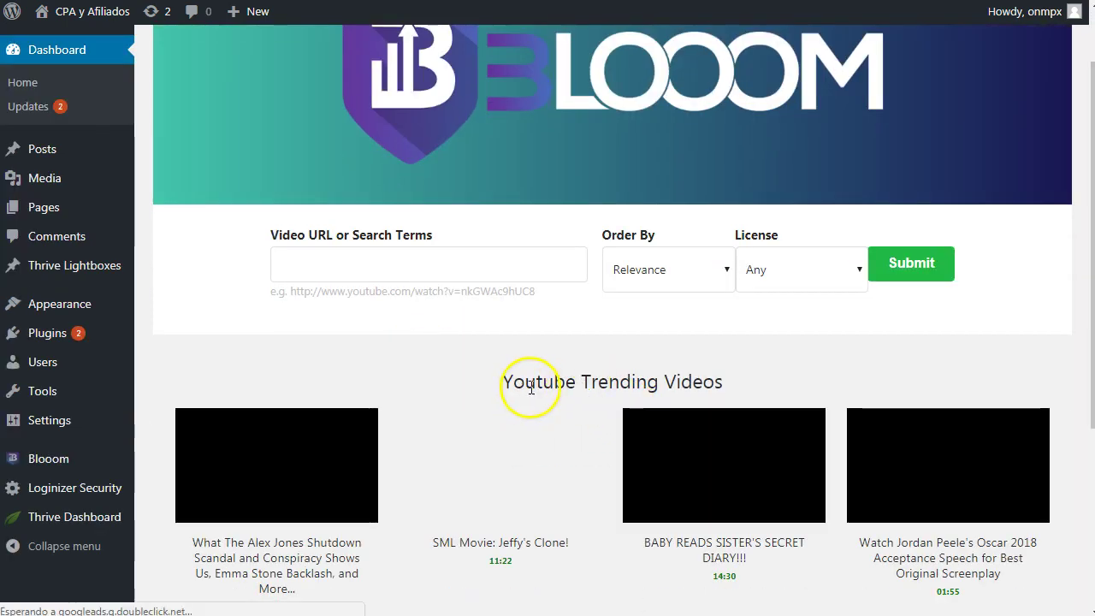
{"action": "scroll", "coordinate": [770, 256], "scroll_direction": "up", "scroll_amount": 1}
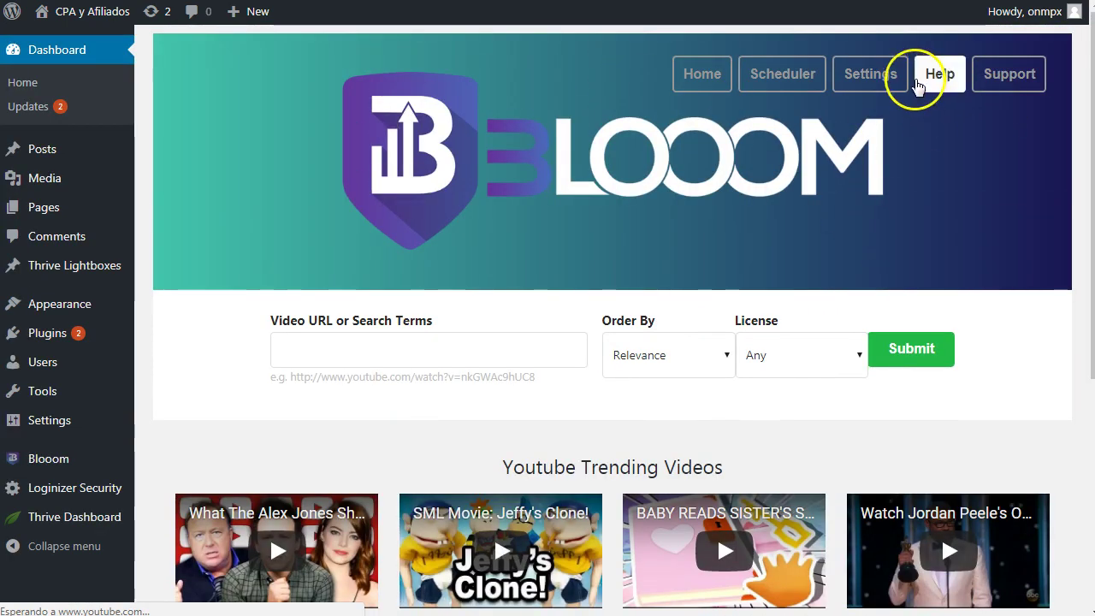
Open the Blooom plugin's settings and look over the video tutorials link and the Youtube.com integration section
{"action": "left_click", "coordinate": [872, 75]}
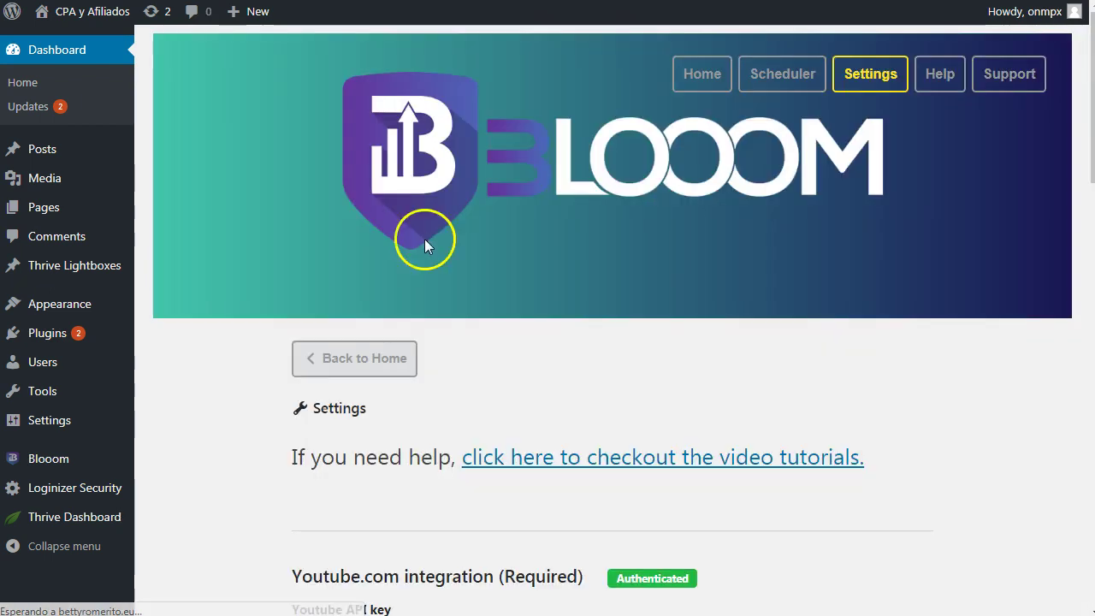
{"action": "scroll", "coordinate": [465, 372], "scroll_direction": "down", "scroll_amount": 2}
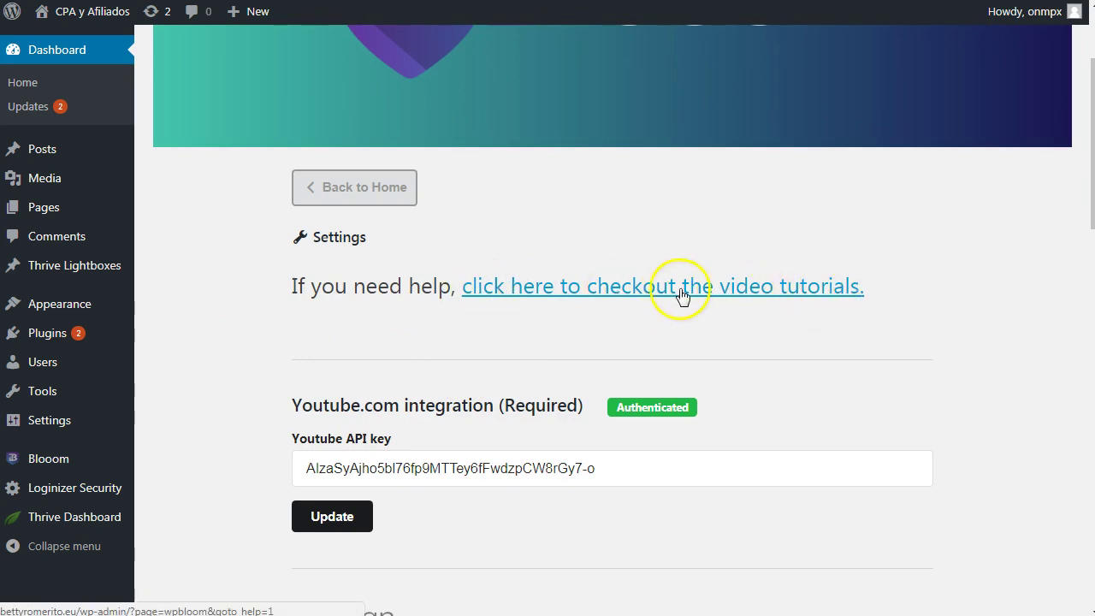
{"action": "scroll", "coordinate": [640, 299], "scroll_direction": "down", "scroll_amount": 1}
{"action": "scroll", "coordinate": [640, 300], "scroll_direction": "up", "scroll_amount": 3}
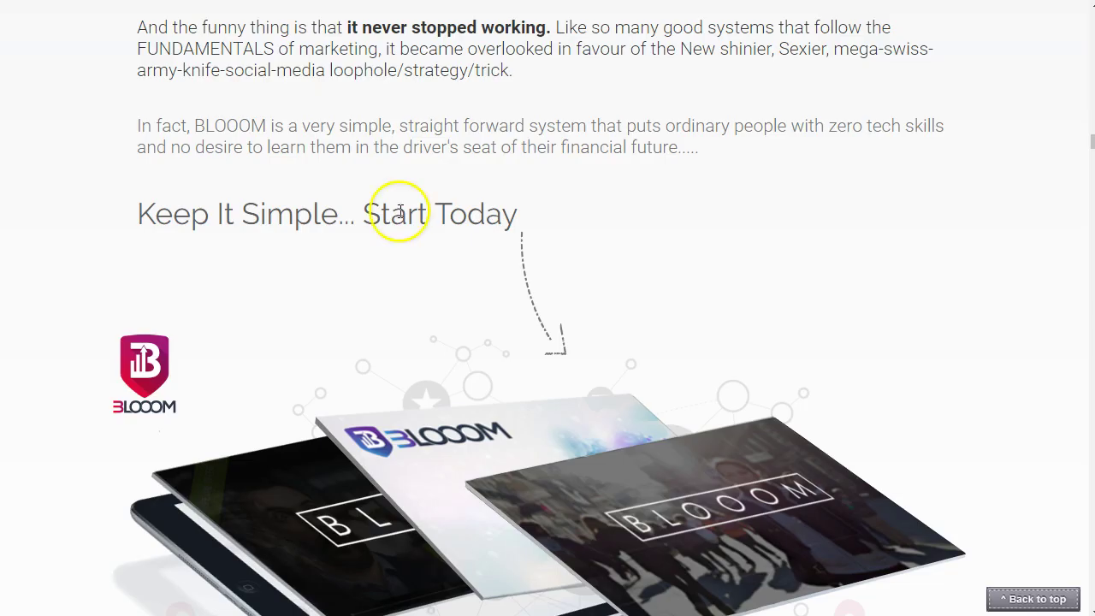
Go back to the Blooom sales page and skim its traffic stats, step-by-step method, feature list and customer testimonials
{"action": "scroll", "coordinate": [376, 241], "scroll_direction": "down", "scroll_amount": 8}
{"action": "scroll", "coordinate": [377, 241], "scroll_direction": "down", "scroll_amount": 15}
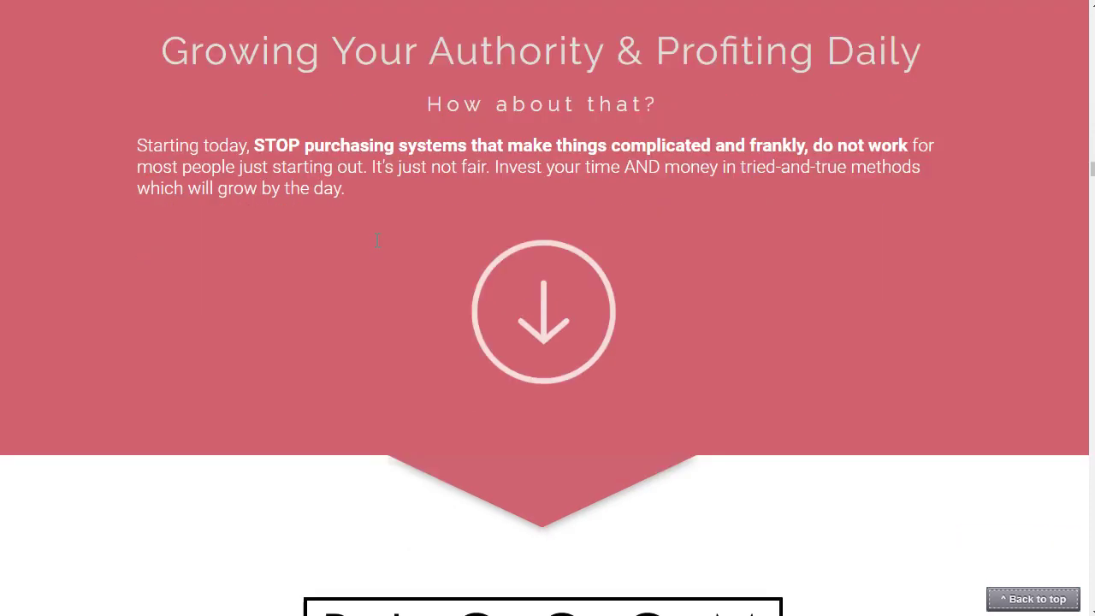
{"action": "scroll", "coordinate": [377, 241], "scroll_direction": "down", "scroll_amount": 15}
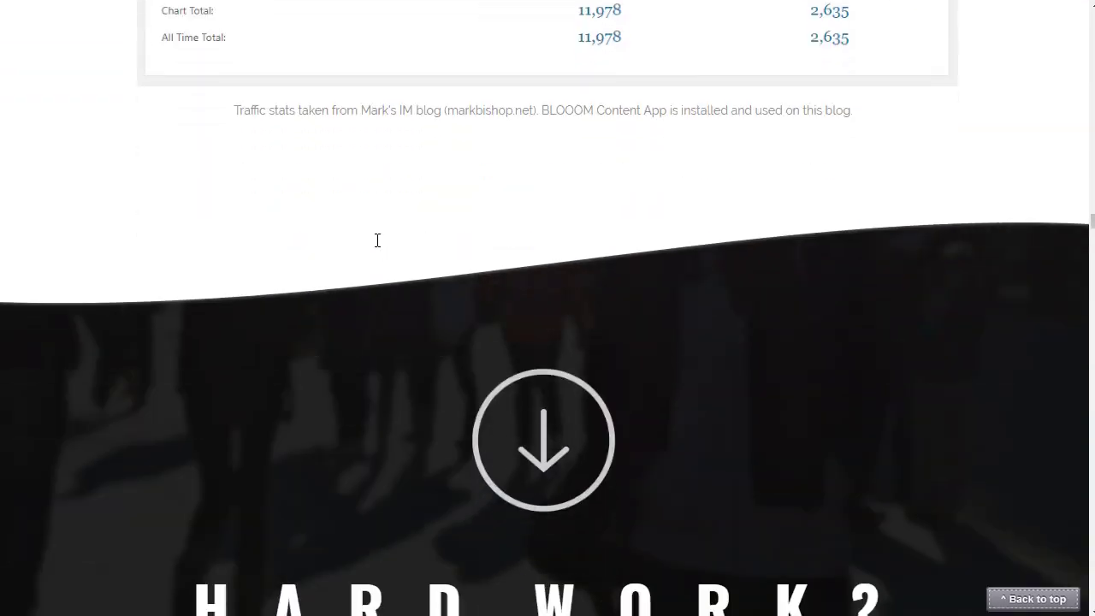
{"action": "scroll", "coordinate": [377, 246], "scroll_direction": "down", "scroll_amount": 15}
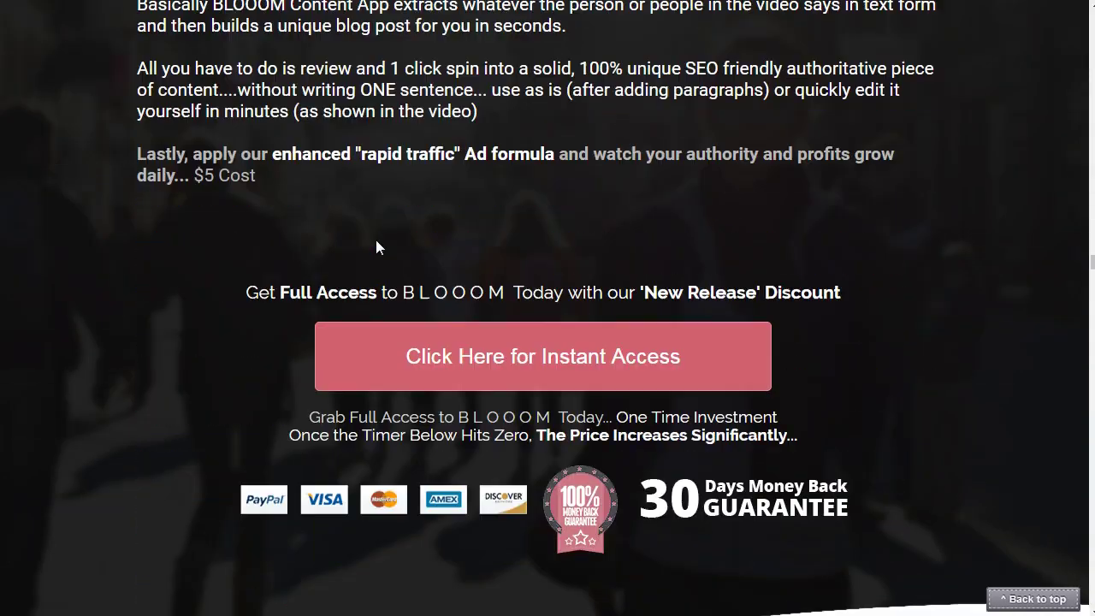
{"action": "scroll", "coordinate": [377, 246], "scroll_direction": "down", "scroll_amount": 15}
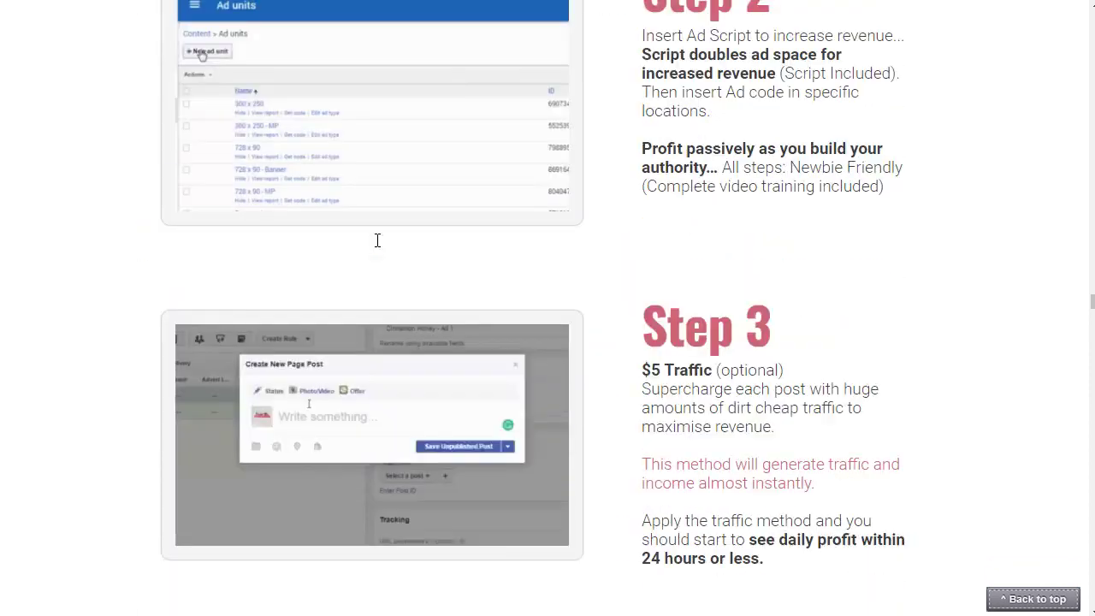
{"action": "scroll", "coordinate": [378, 241], "scroll_direction": "down", "scroll_amount": 15}
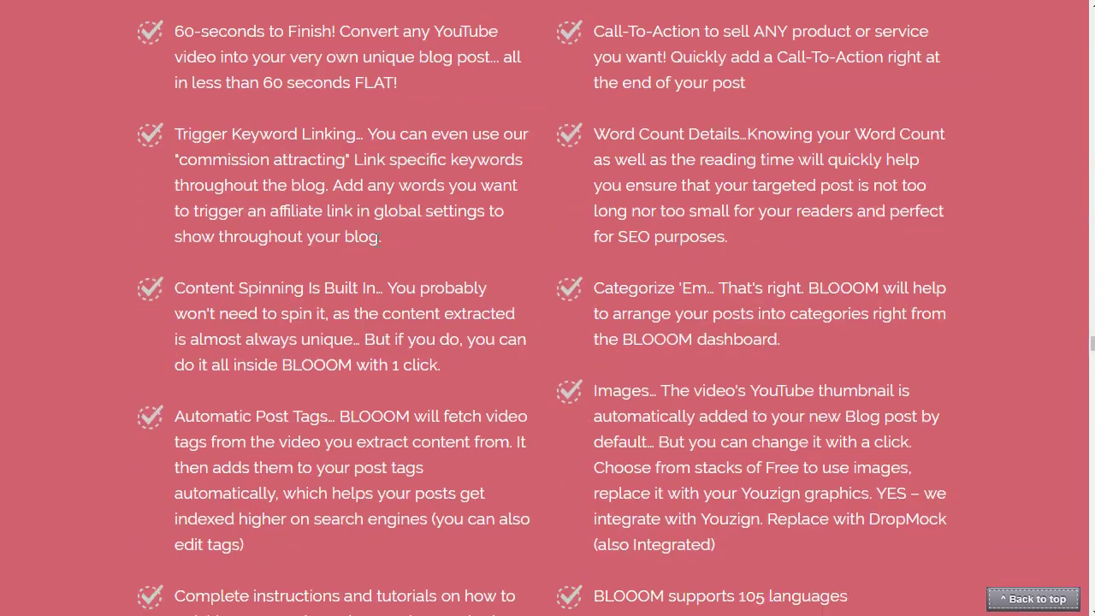
{"action": "scroll", "coordinate": [377, 240], "scroll_direction": "down", "scroll_amount": 15}
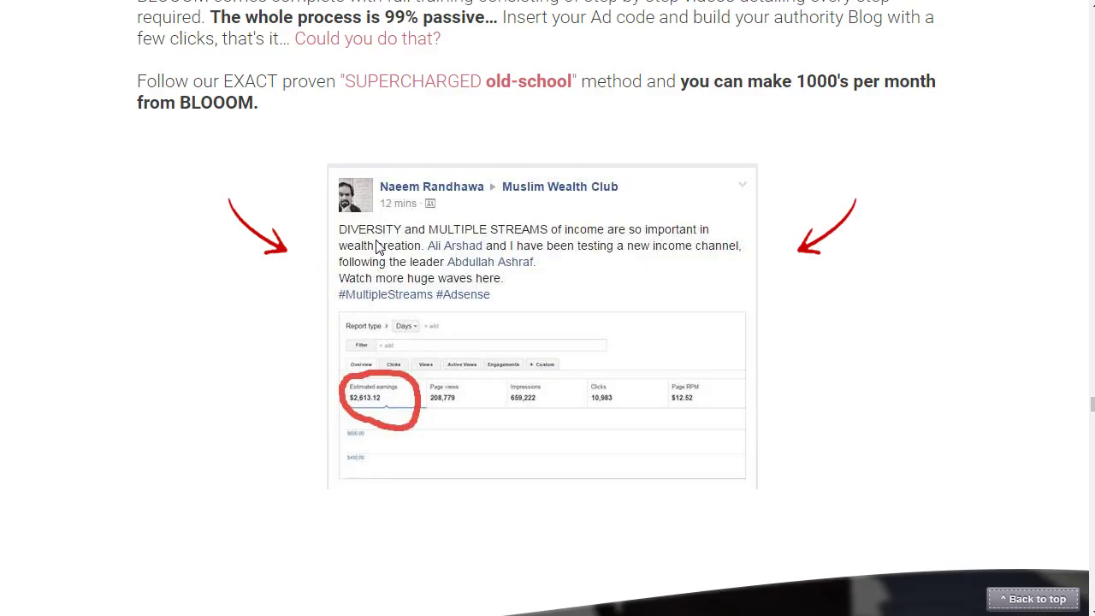
{"action": "scroll", "coordinate": [376, 244], "scroll_direction": "down", "scroll_amount": 15}
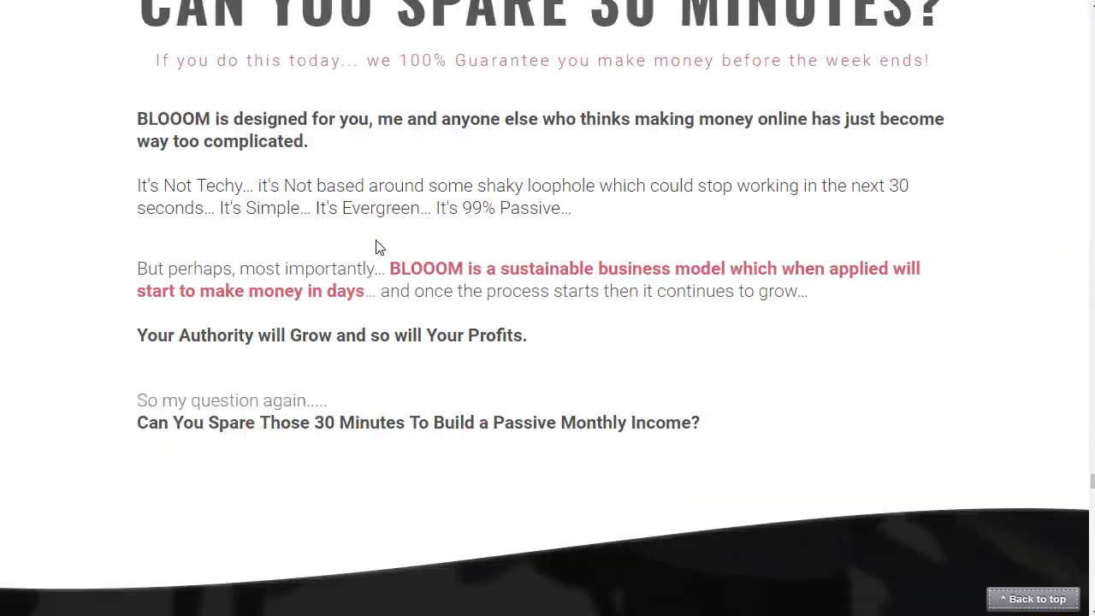
{"action": "scroll", "coordinate": [379, 247], "scroll_direction": "down", "scroll_amount": 15}
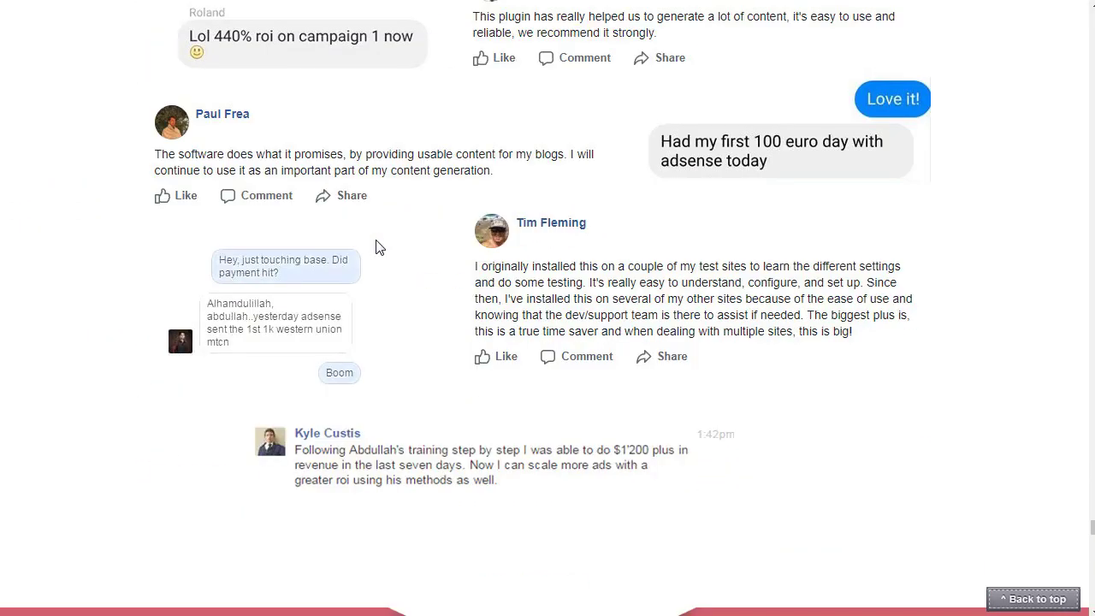
Compare the Single Site and Multi Site pricing plans, including their blog limits, included features and discounted prices
{"action": "scroll", "coordinate": [379, 248], "scroll_direction": "up", "scroll_amount": 3}
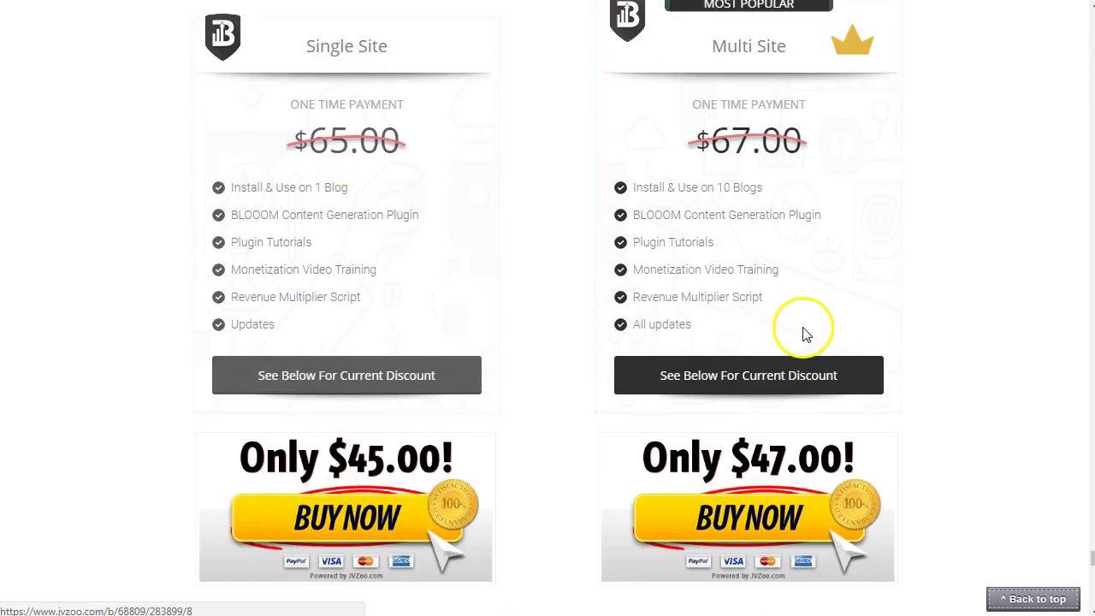
{"action": "scroll", "coordinate": [804, 333], "scroll_direction": "up", "scroll_amount": 1}
{"action": "scroll", "coordinate": [800, 330], "scroll_direction": "up", "scroll_amount": 2}
{"action": "scroll", "coordinate": [750, 178], "scroll_direction": "down", "scroll_amount": 3}
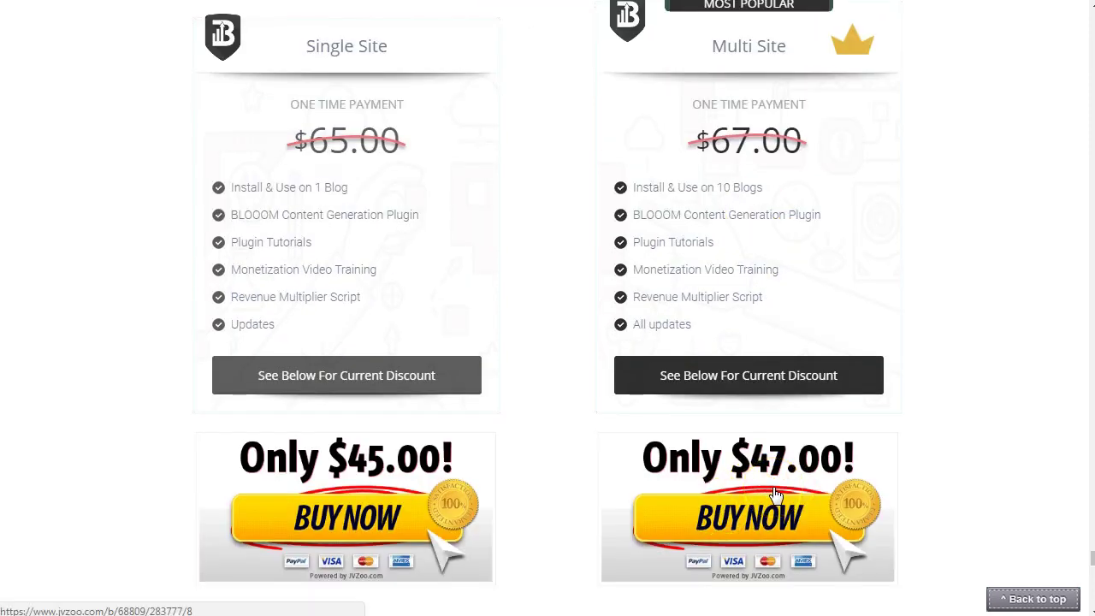
{"action": "scroll", "coordinate": [405, 411], "scroll_direction": "up", "scroll_amount": 3}
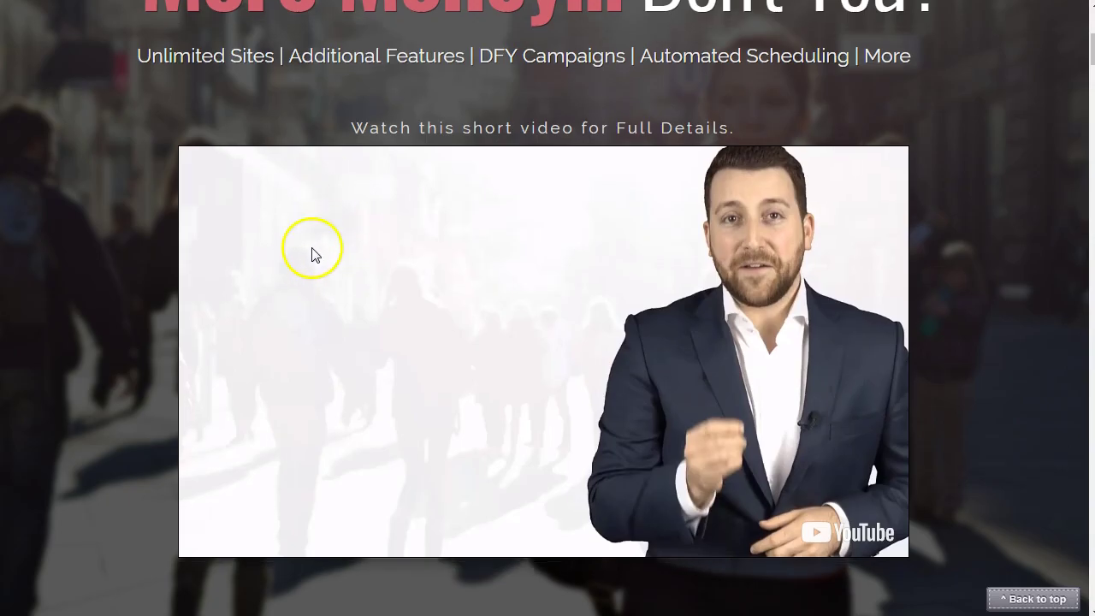
Look through the Blooom PRO upgrade page from its video and discount offer to the list of what PRO includes
{"action": "scroll", "coordinate": [376, 282], "scroll_direction": "down", "scroll_amount": 4}
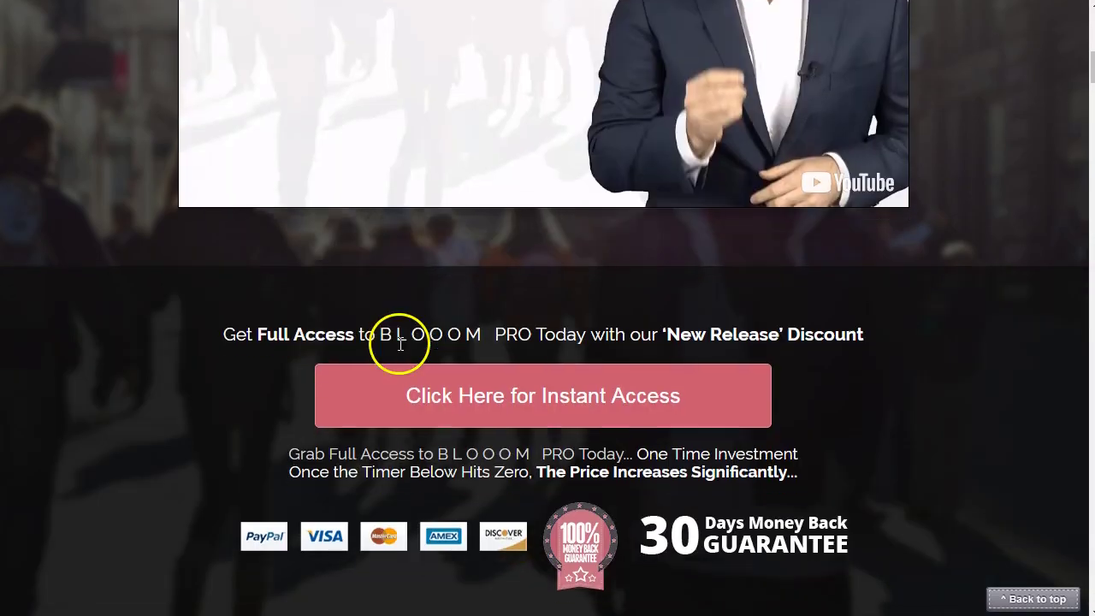
{"action": "scroll", "coordinate": [400, 343], "scroll_direction": "down", "scroll_amount": 3}
{"action": "scroll", "coordinate": [399, 343], "scroll_direction": "down", "scroll_amount": 5}
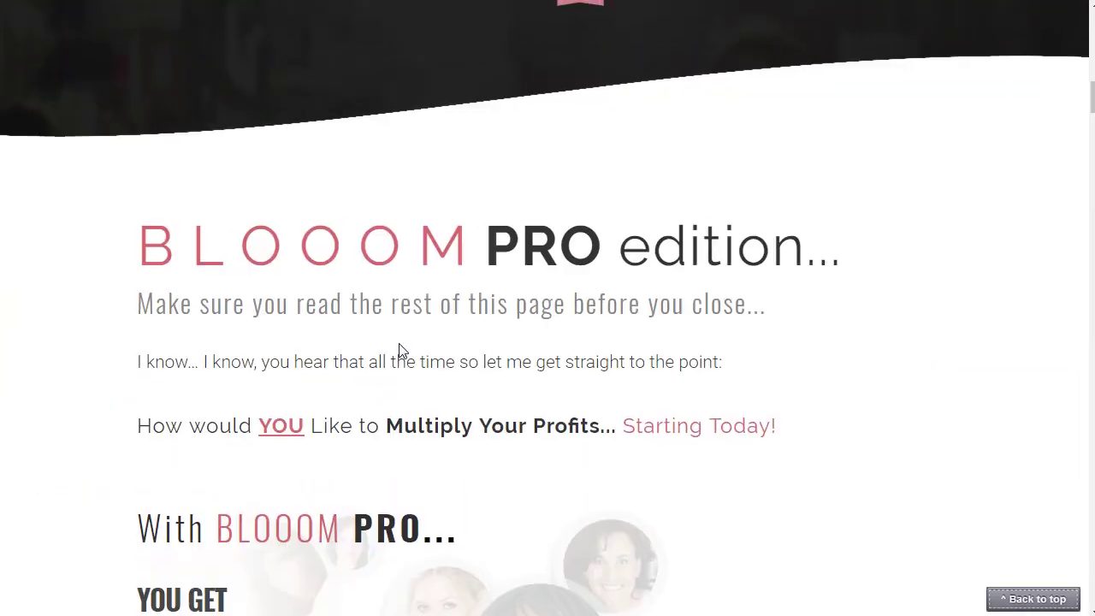
{"action": "scroll", "coordinate": [400, 343], "scroll_direction": "down", "scroll_amount": 3}
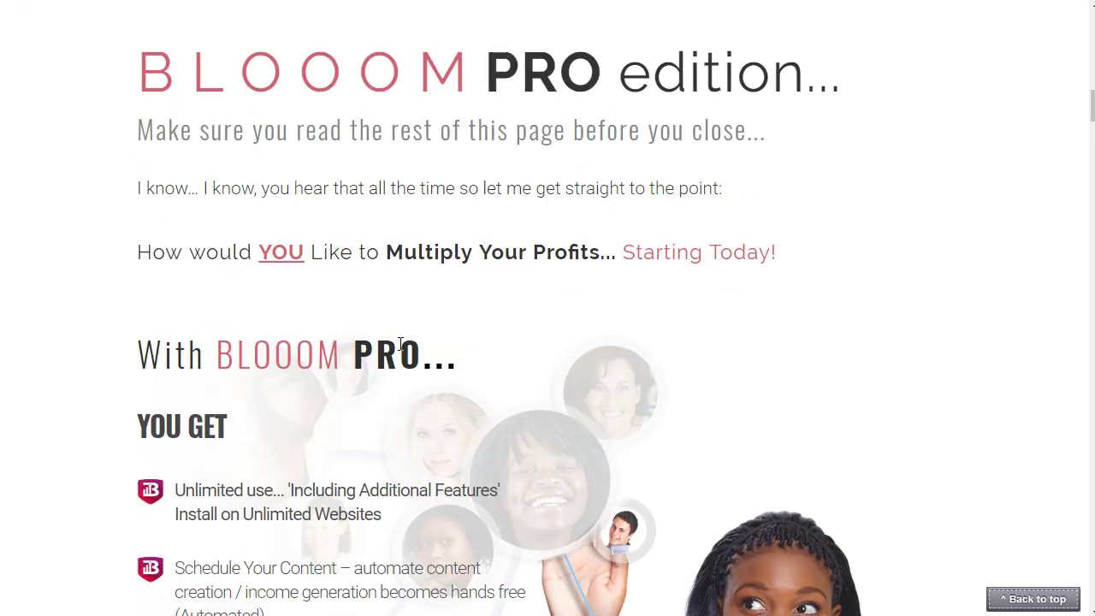
{"action": "scroll", "coordinate": [400, 351], "scroll_direction": "down", "scroll_amount": 1}
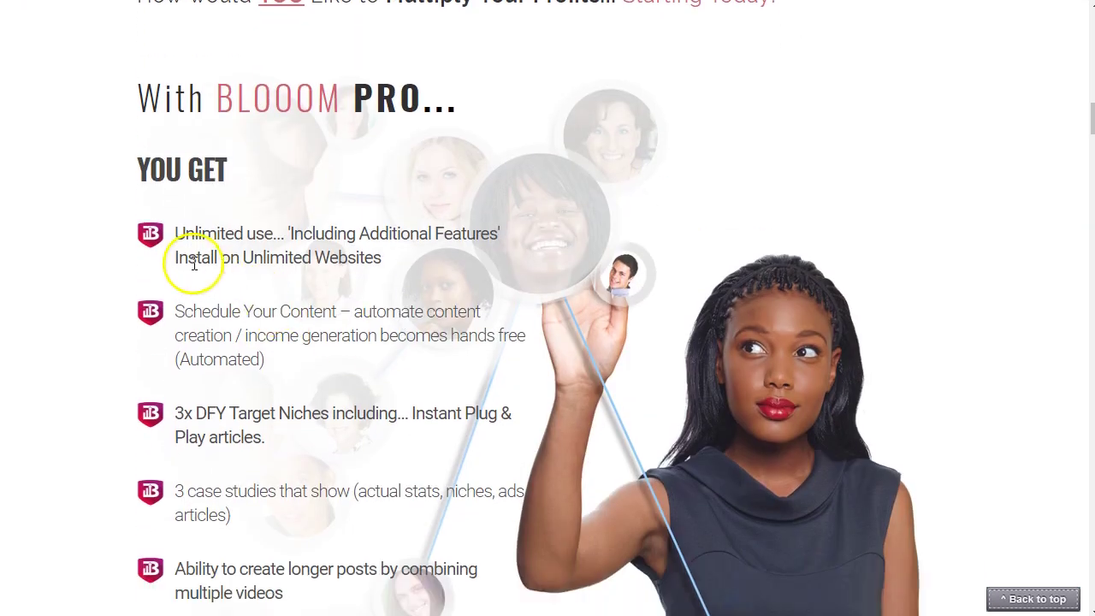
Read the PRO feature list, highlighting content scheduling, the 3 case studies and the ability to create longer posts from multiple videos
{"action": "scroll", "coordinate": [296, 324], "scroll_direction": "down", "scroll_amount": 1}
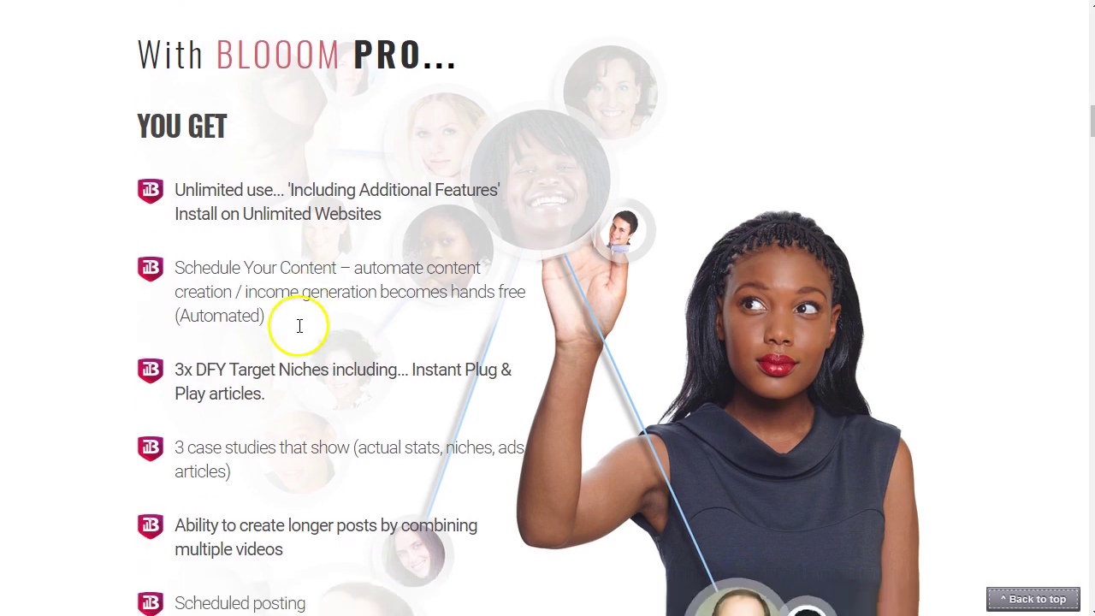
{"action": "left_click_drag", "start_coordinate": [177, 227], "coordinate": [341, 227]}
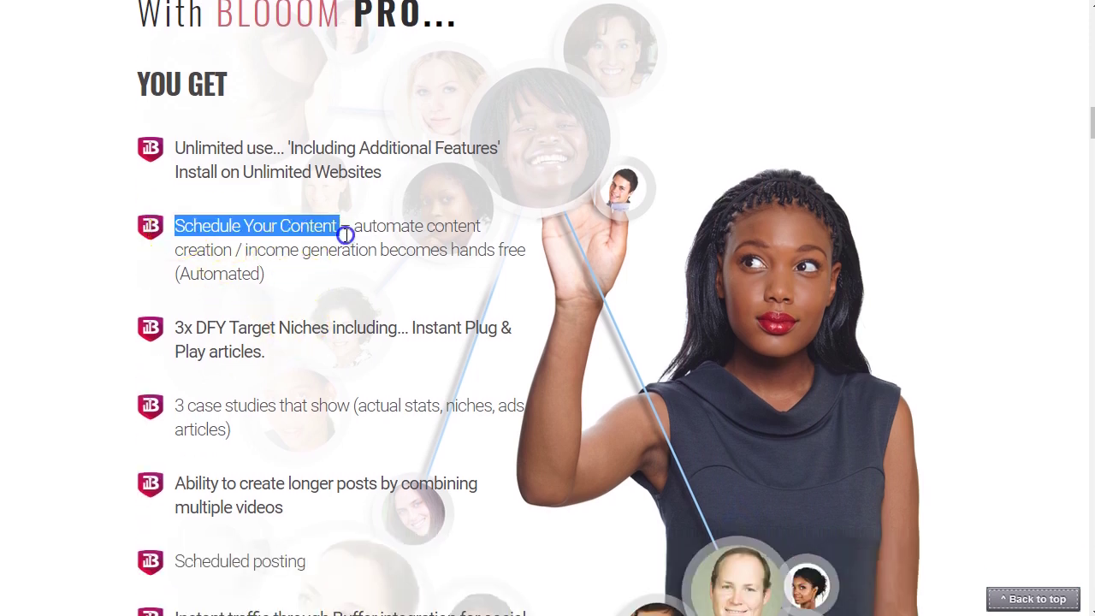
{"action": "left_click", "coordinate": [291, 323]}
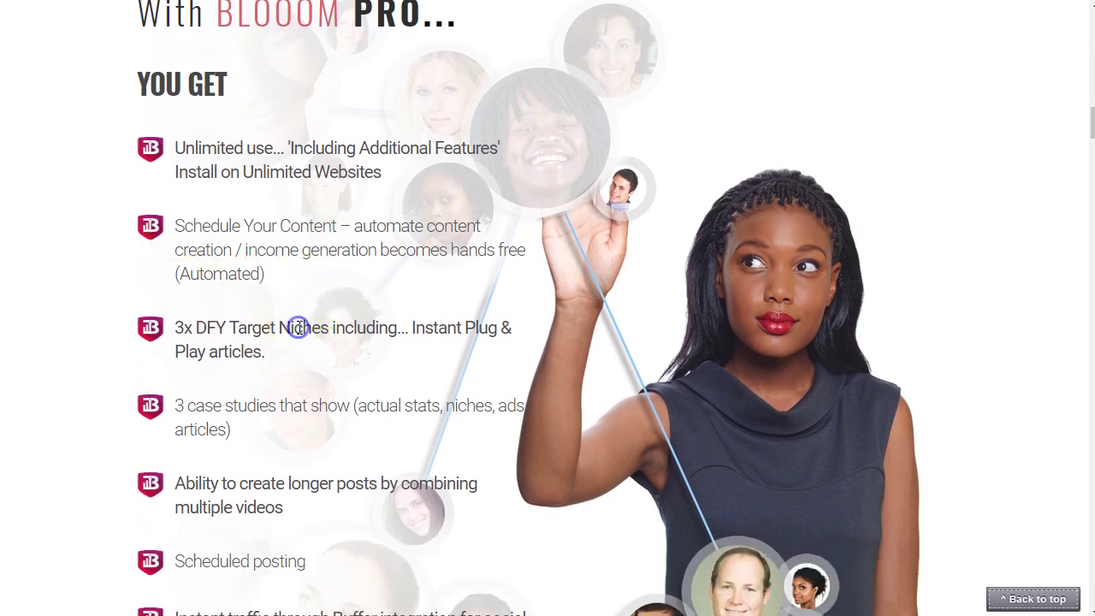
{"action": "scroll", "coordinate": [228, 299], "scroll_direction": "down", "scroll_amount": 2}
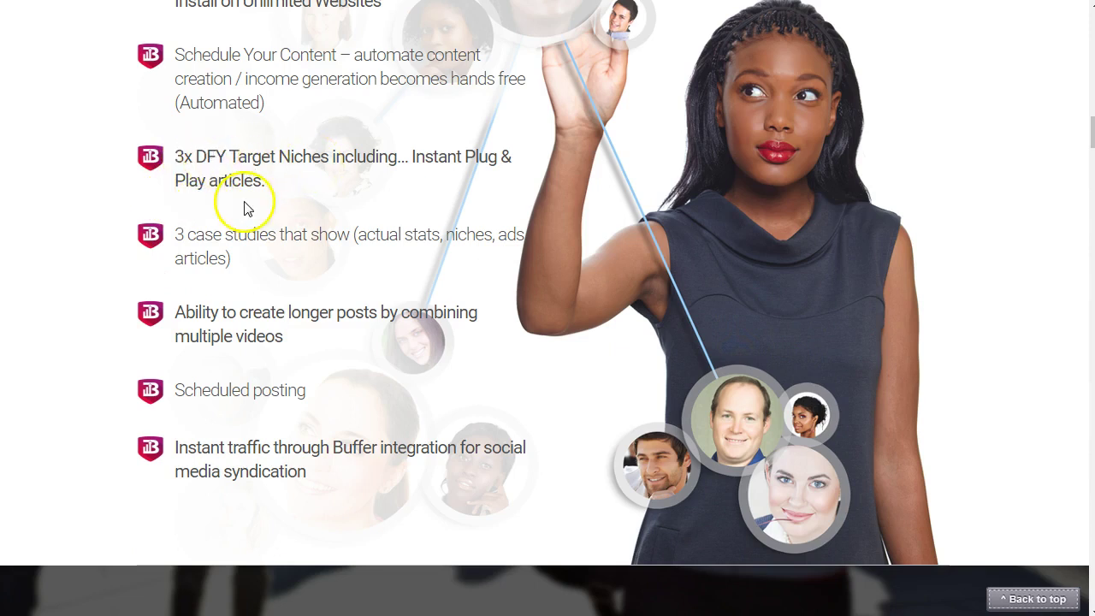
{"action": "scroll", "coordinate": [227, 209], "scroll_direction": "down", "scroll_amount": 1}
{"action": "left_click_drag", "start_coordinate": [175, 149], "coordinate": [351, 152]}
{"action": "left_click", "coordinate": [182, 152]}
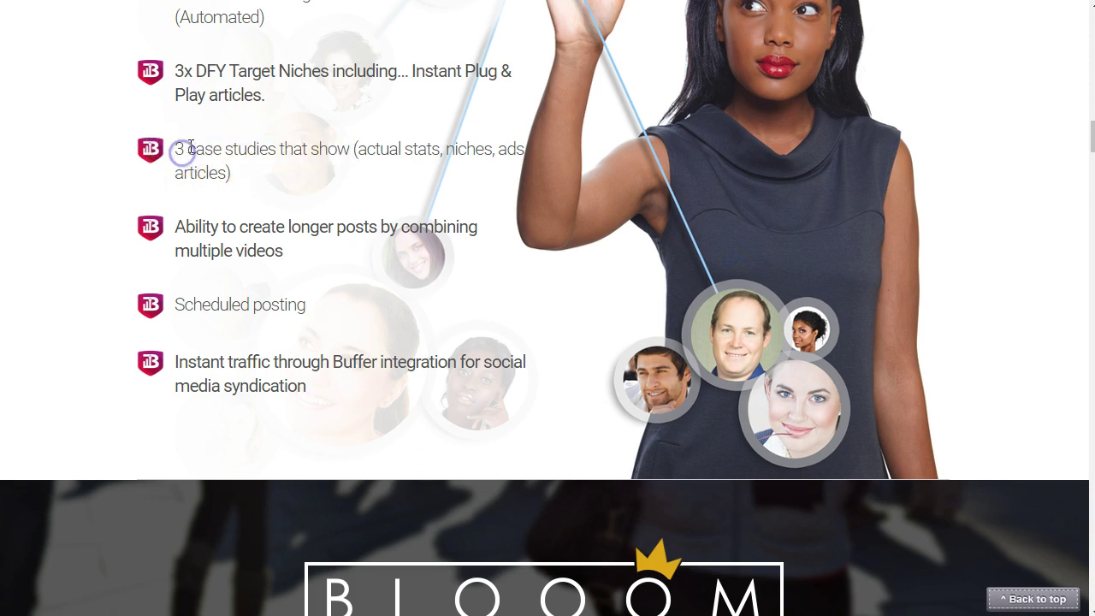
{"action": "scroll", "coordinate": [230, 243], "scroll_direction": "down", "scroll_amount": 1}
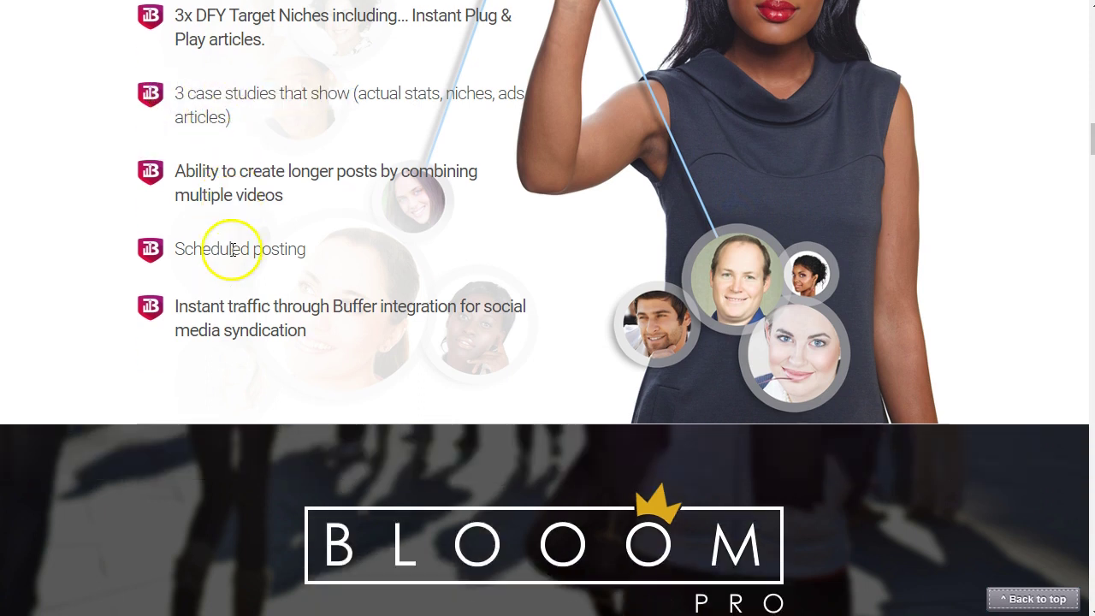
{"action": "left_click_drag", "start_coordinate": [180, 138], "coordinate": [205, 162]}
{"action": "left_click", "coordinate": [205, 162]}
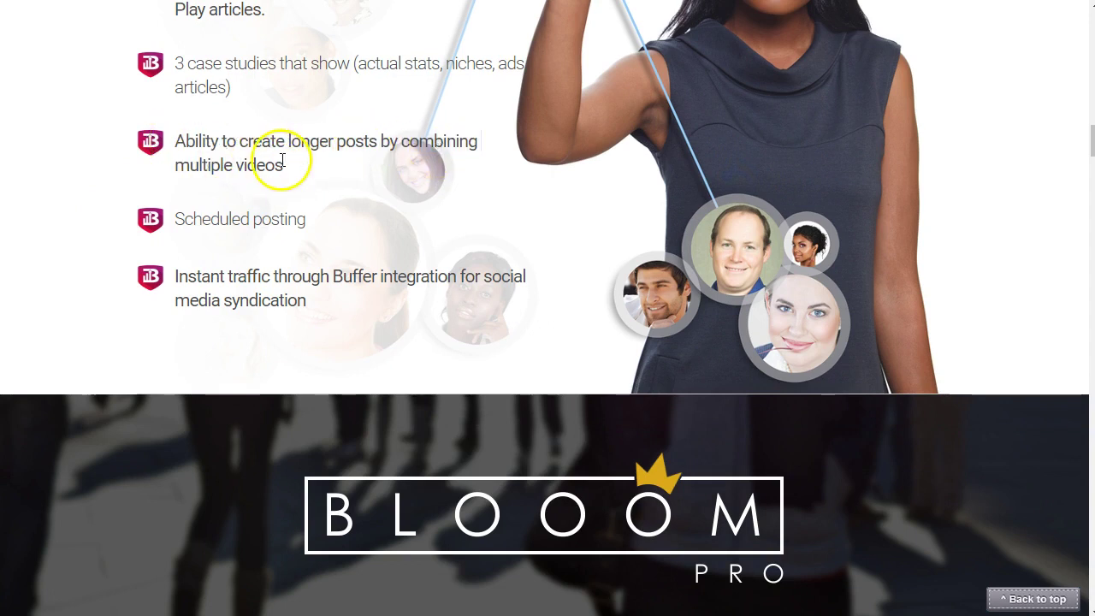
{"action": "scroll", "coordinate": [237, 176], "scroll_direction": "down", "scroll_amount": 1}
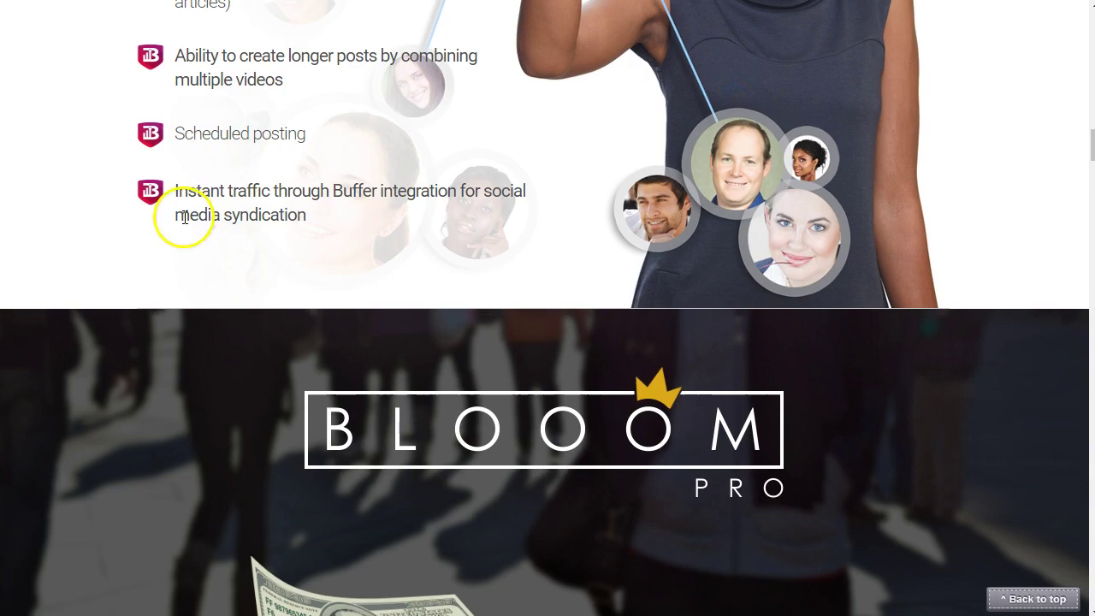
Skim the rest of the PRO page, covering the earnings examples, done-for-you campaigns, social syndication, longer posts and unlimited use
{"action": "scroll", "coordinate": [185, 361], "scroll_direction": "down", "scroll_amount": 4}
{"action": "scroll", "coordinate": [185, 362], "scroll_direction": "down", "scroll_amount": 20}
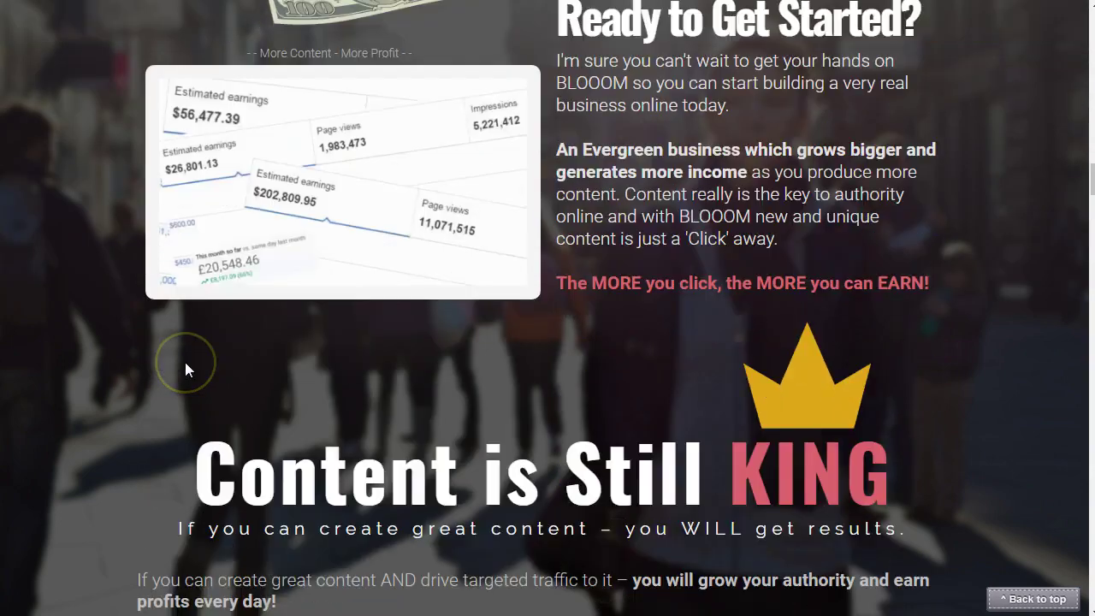
{"action": "scroll", "coordinate": [187, 362], "scroll_direction": "down", "scroll_amount": 15}
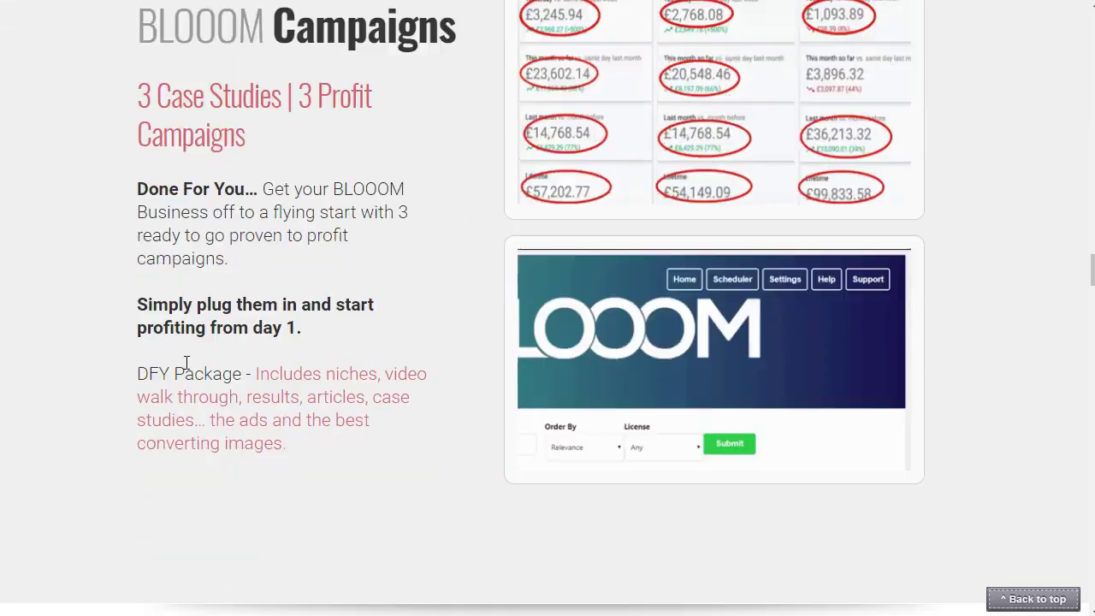
{"action": "scroll", "coordinate": [187, 366], "scroll_direction": "down", "scroll_amount": 20}
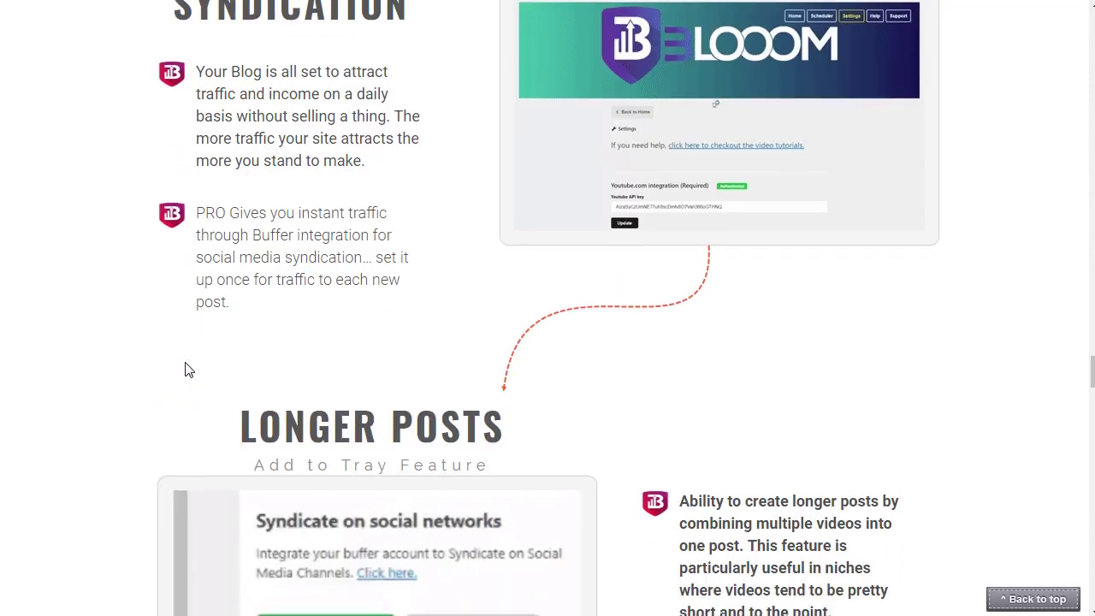
{"action": "scroll", "coordinate": [187, 362], "scroll_direction": "down", "scroll_amount": 20}
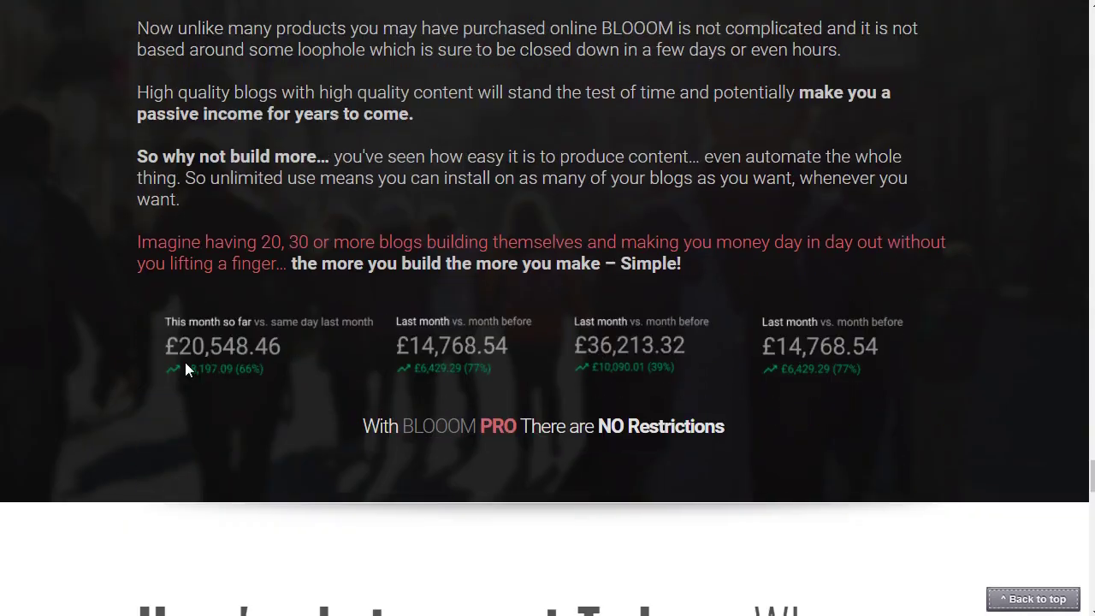
Review the Single Site and Multi Site offers again, including their discounted prices and the license terms below them
{"action": "scroll", "coordinate": [187, 369], "scroll_direction": "down", "scroll_amount": 5}
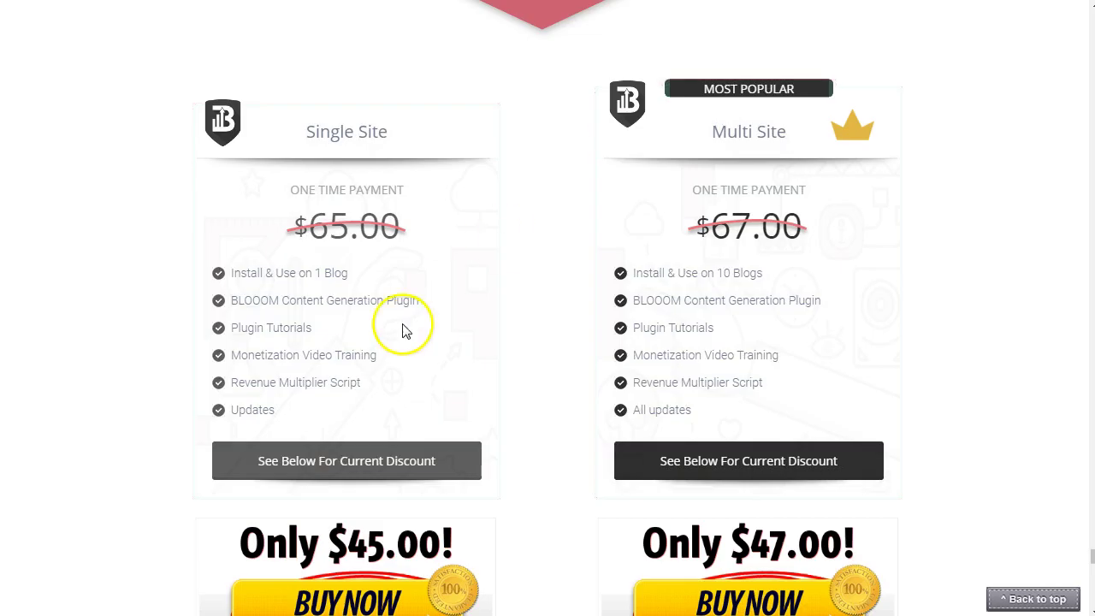
{"action": "scroll", "coordinate": [403, 326], "scroll_direction": "down", "scroll_amount": 1}
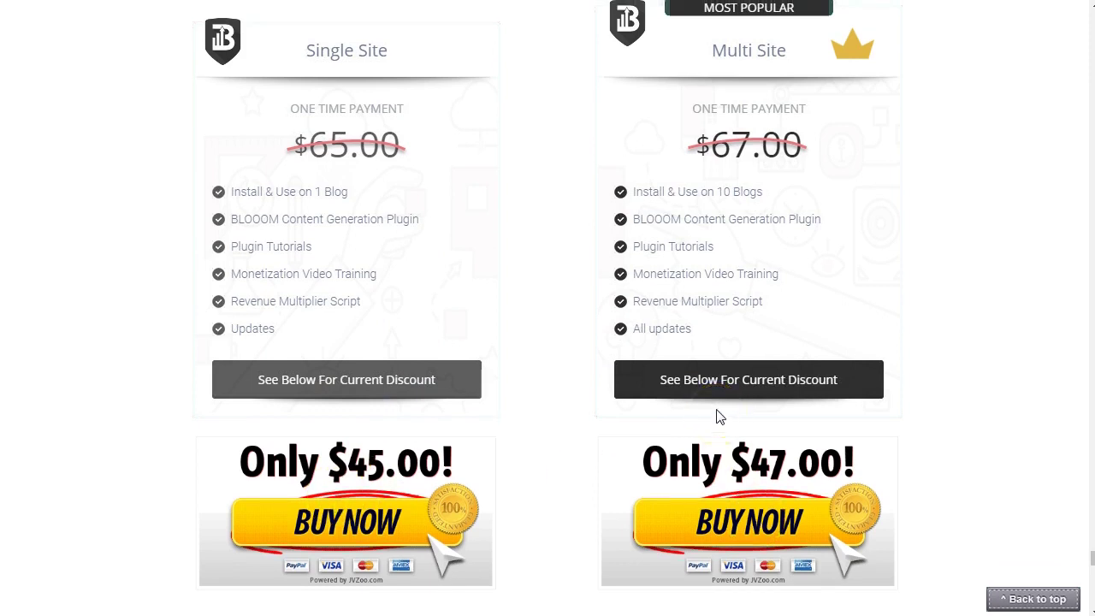
{"action": "scroll", "coordinate": [721, 416], "scroll_direction": "up", "scroll_amount": 2}
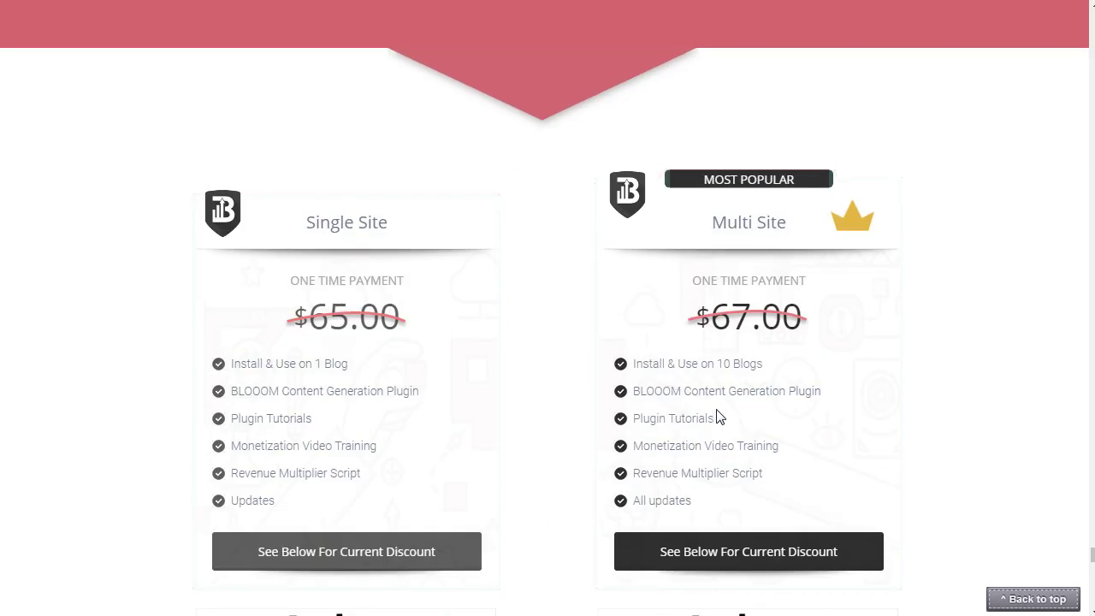
{"action": "scroll", "coordinate": [721, 416], "scroll_direction": "up", "scroll_amount": 4}
{"action": "scroll", "coordinate": [721, 417], "scroll_direction": "down", "scroll_amount": 10}
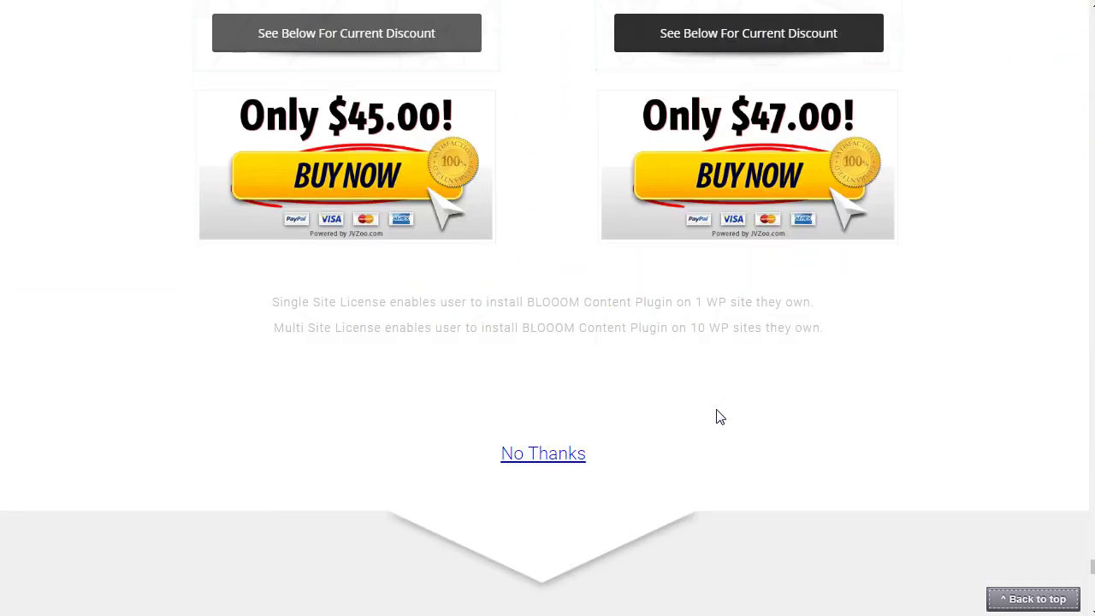
{"action": "scroll", "coordinate": [721, 416], "scroll_direction": "up", "scroll_amount": 3}
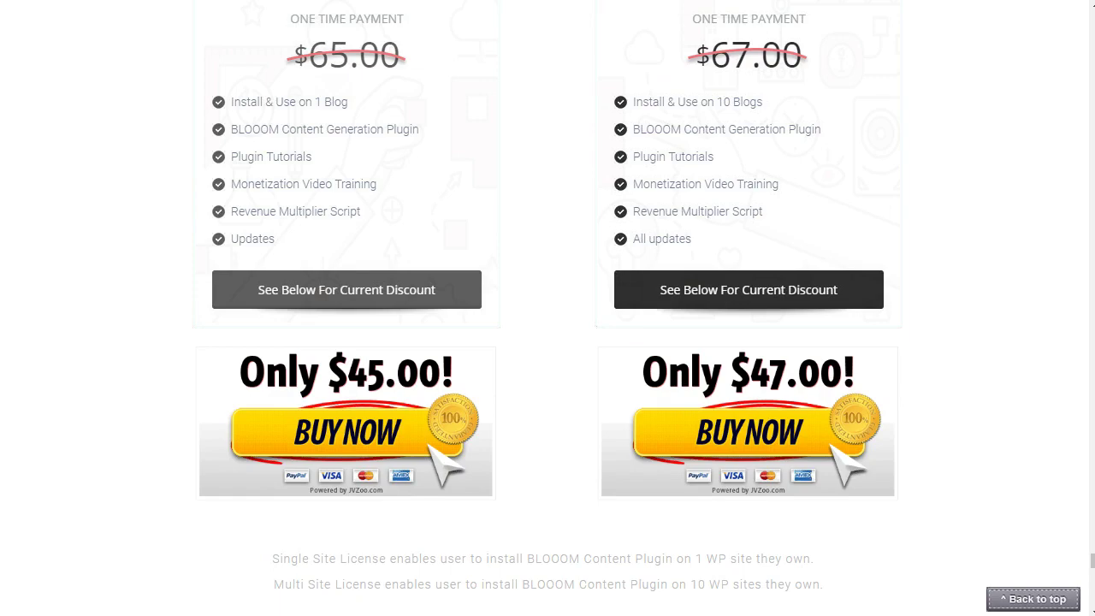
Check the PRO upgrade's purchase offer and return to the Blooom settings in WordPress to view the Youtube.com integration
{"action": "left_click", "coordinate": [479, 245]}
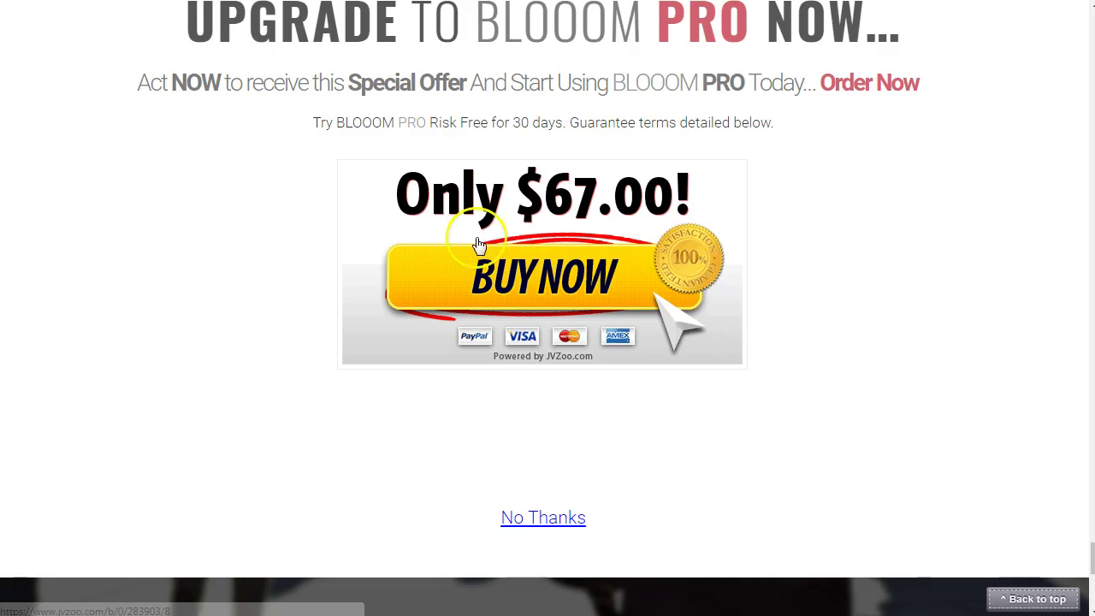
{"action": "scroll", "coordinate": [479, 245], "scroll_direction": "up", "scroll_amount": 1}
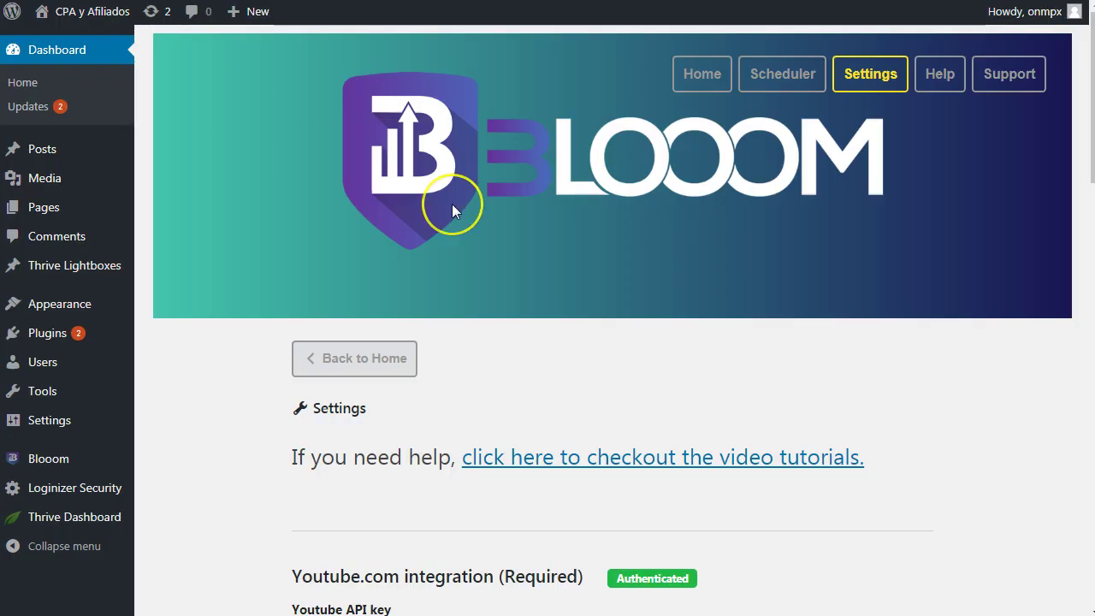
{"action": "scroll", "coordinate": [452, 211], "scroll_direction": "down", "scroll_amount": 3}
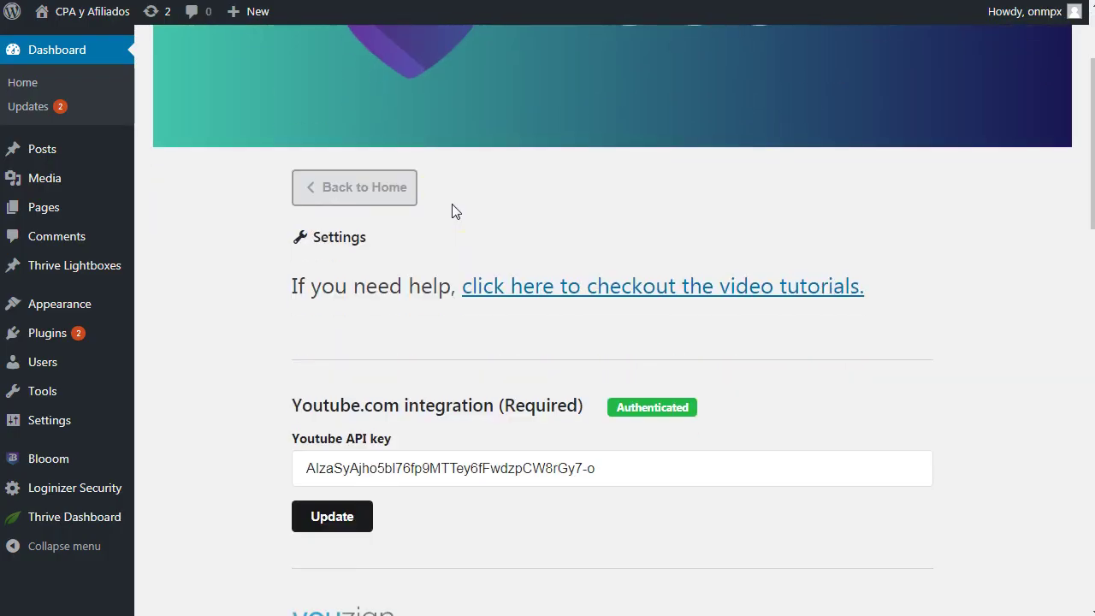
{"action": "scroll", "coordinate": [452, 210], "scroll_direction": "up", "scroll_amount": 3}
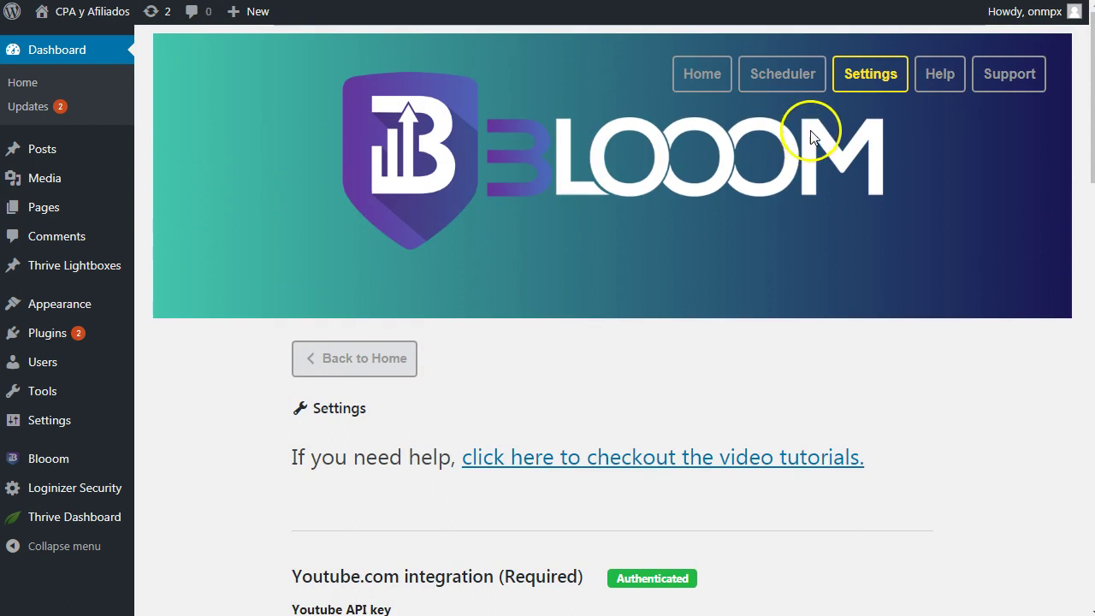